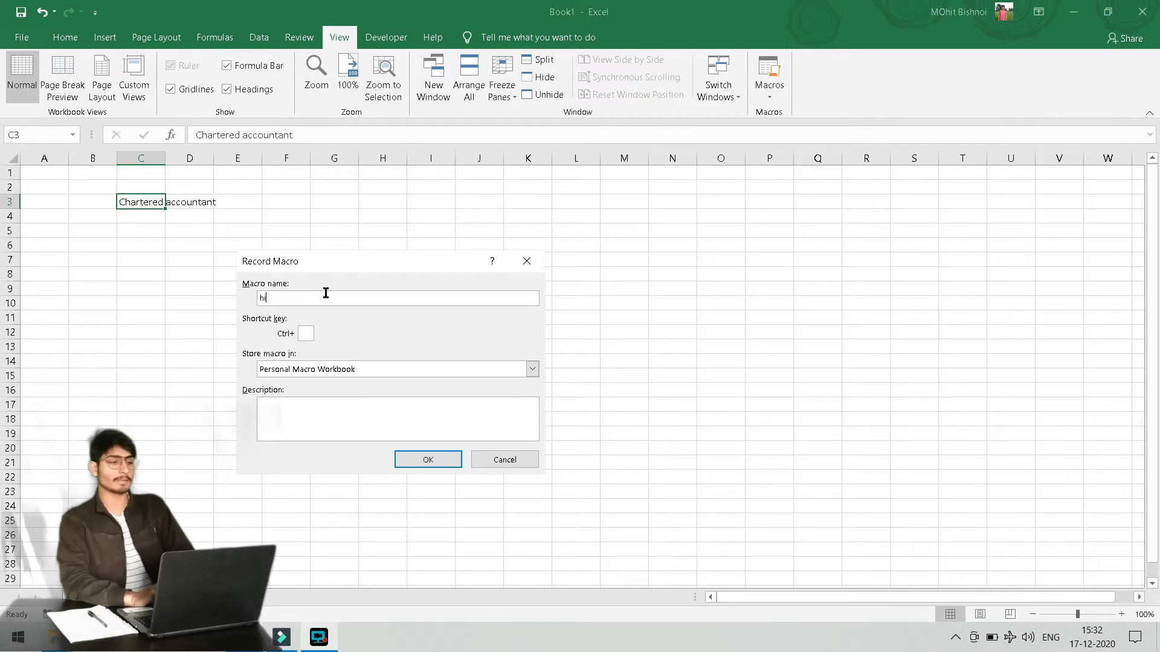
# Name the macro 'highlight', give it the Ctrl+Shift+B shortcut, and store it in the Personal Macro Workbook
pyautogui.write('ghlight')
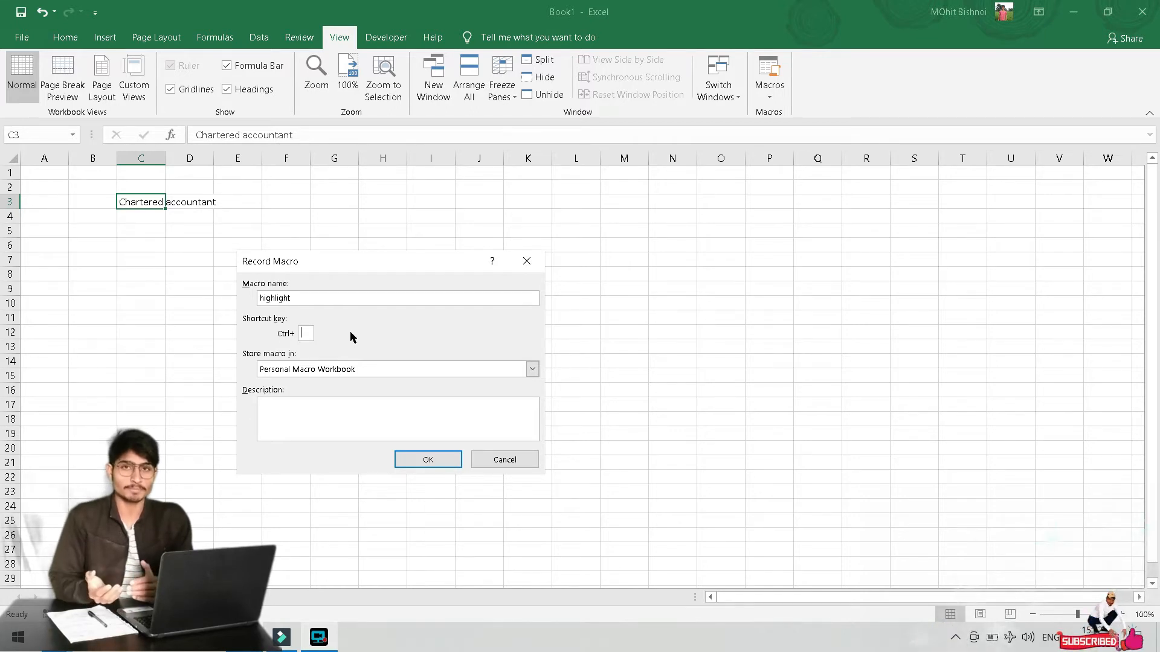
pyautogui.write('B')
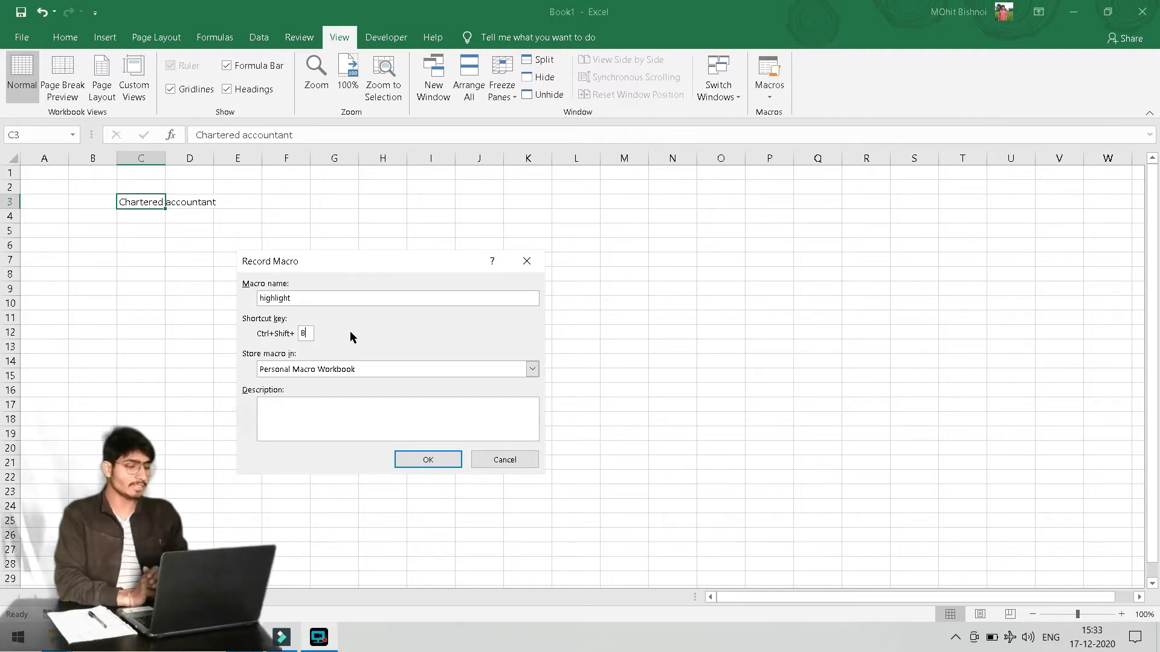
pyautogui.click(367, 368)
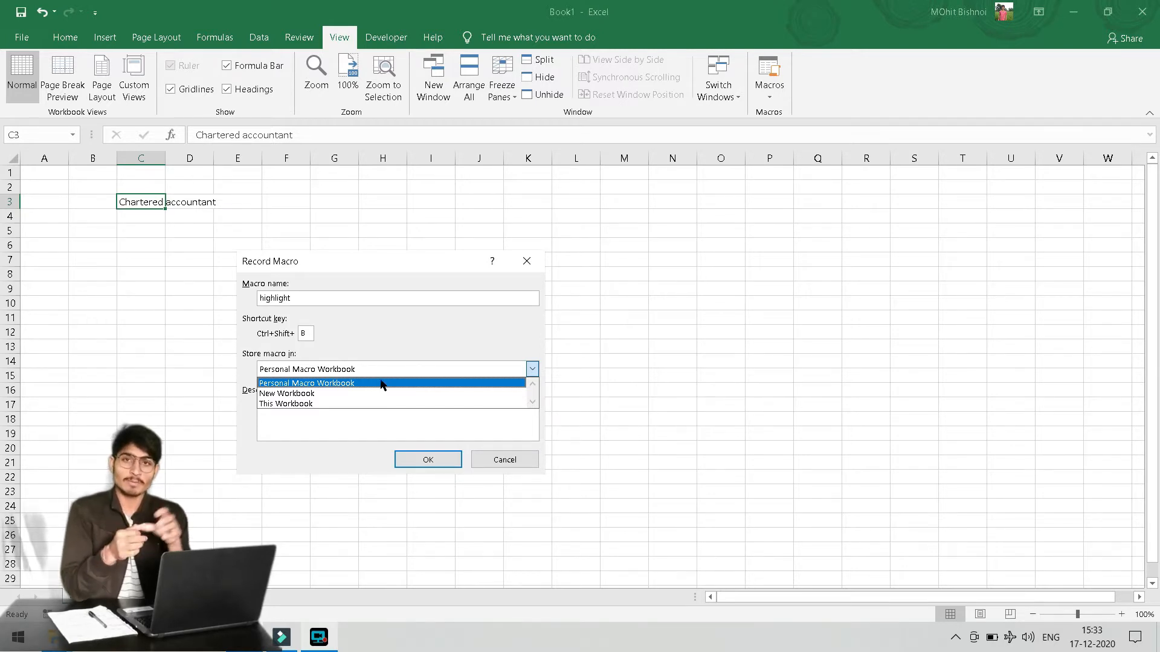
pyautogui.click(369, 384)
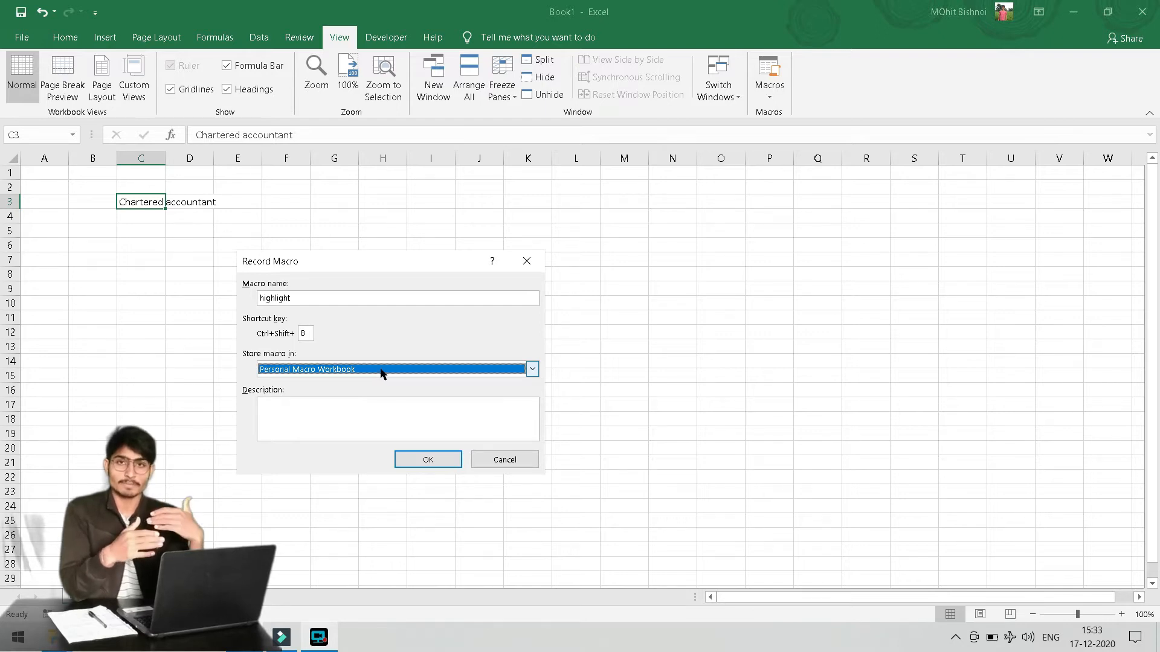
pyautogui.click(324, 405)
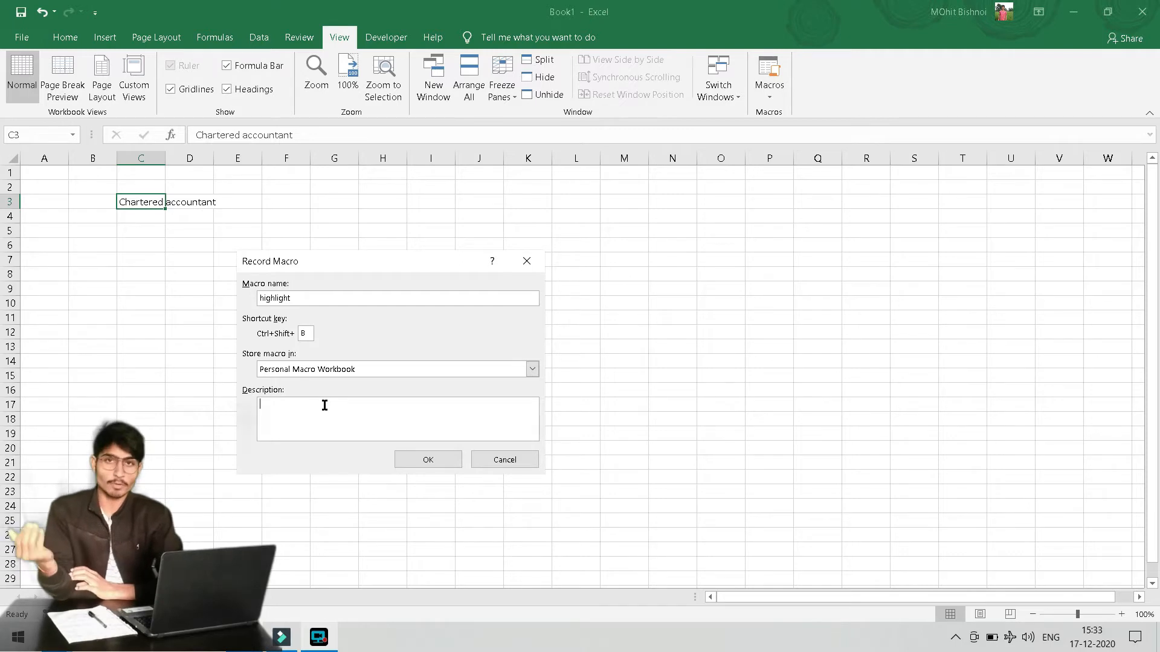
# Describe the macro as 'highlight - bold underline' and confirm the Record Macro settings
pyautogui.click(382, 369)
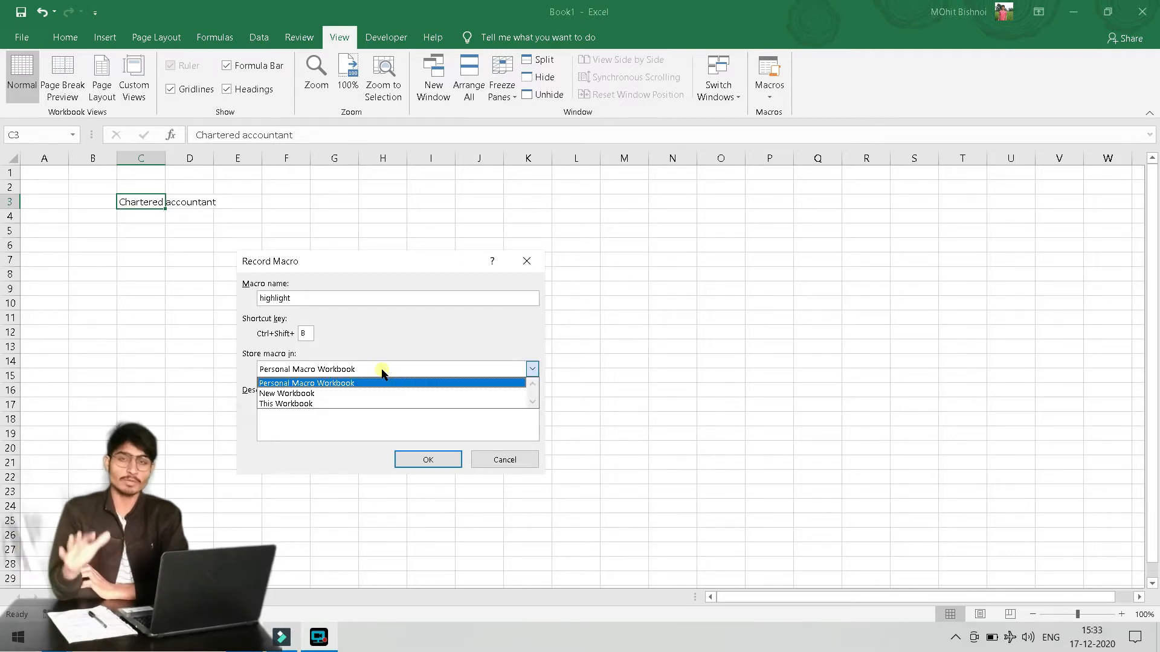
pyautogui.click(382, 370)
pyautogui.click(308, 415)
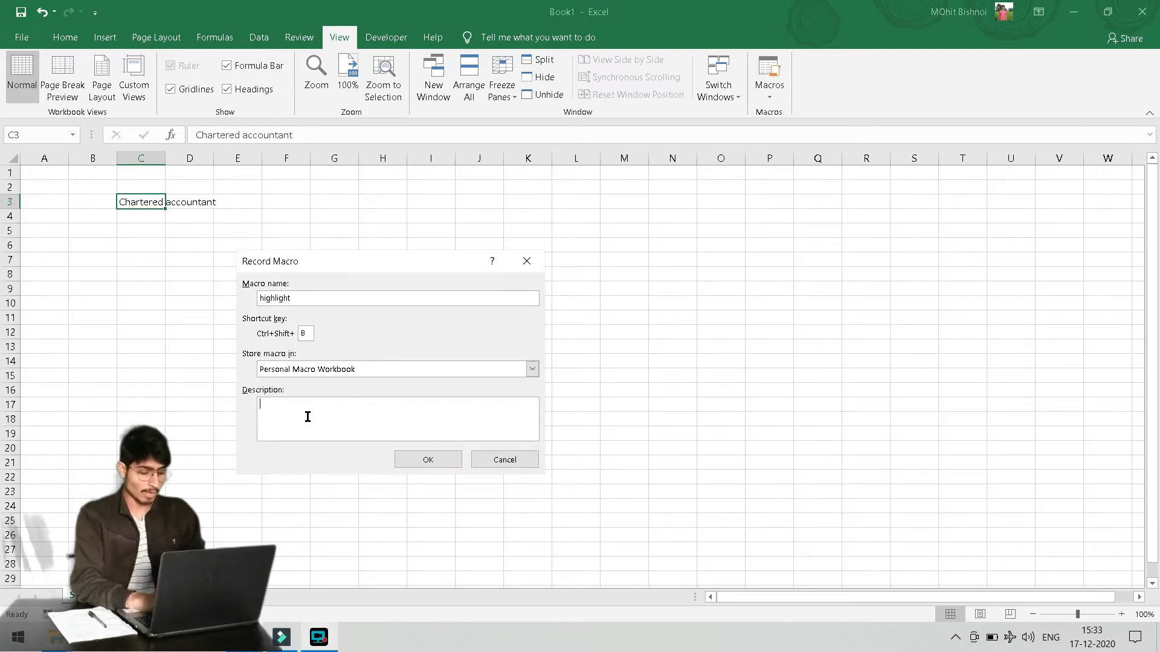
pyautogui.write('highlig')
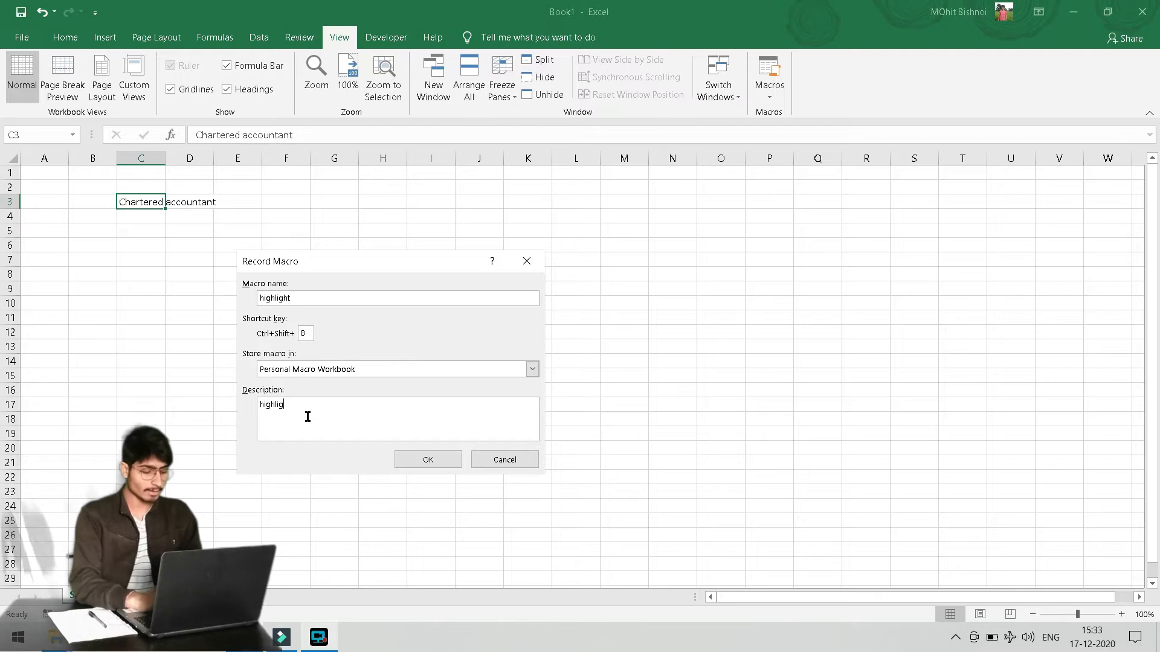
pyautogui.write('ht - bold underline')
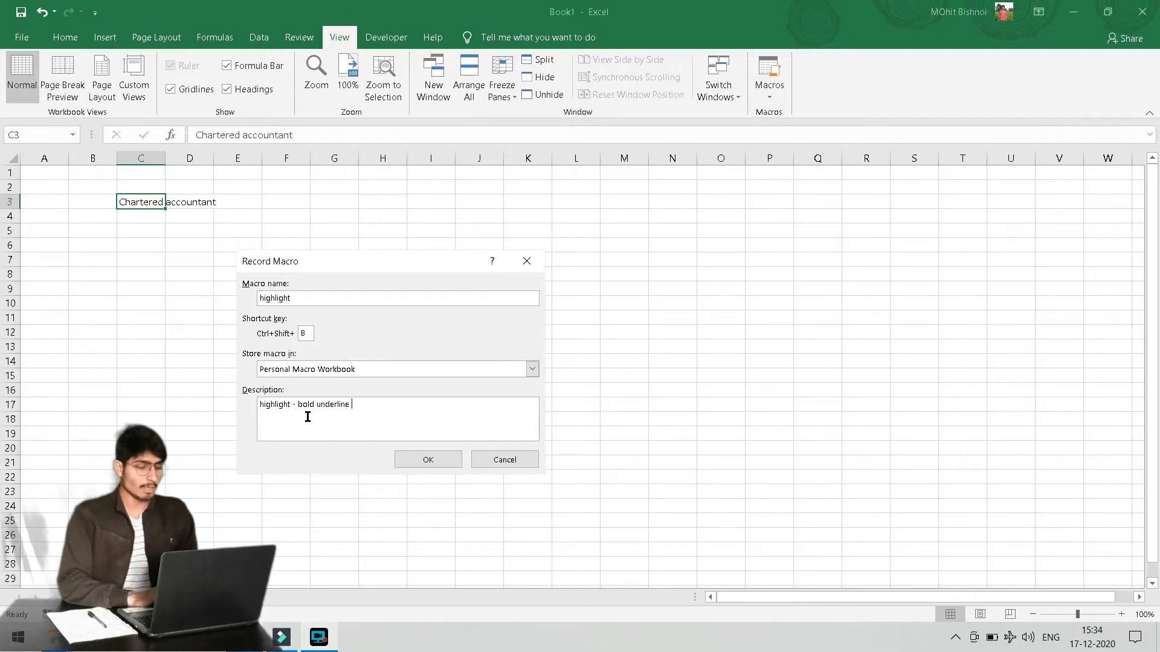
pyautogui.click(427, 460)
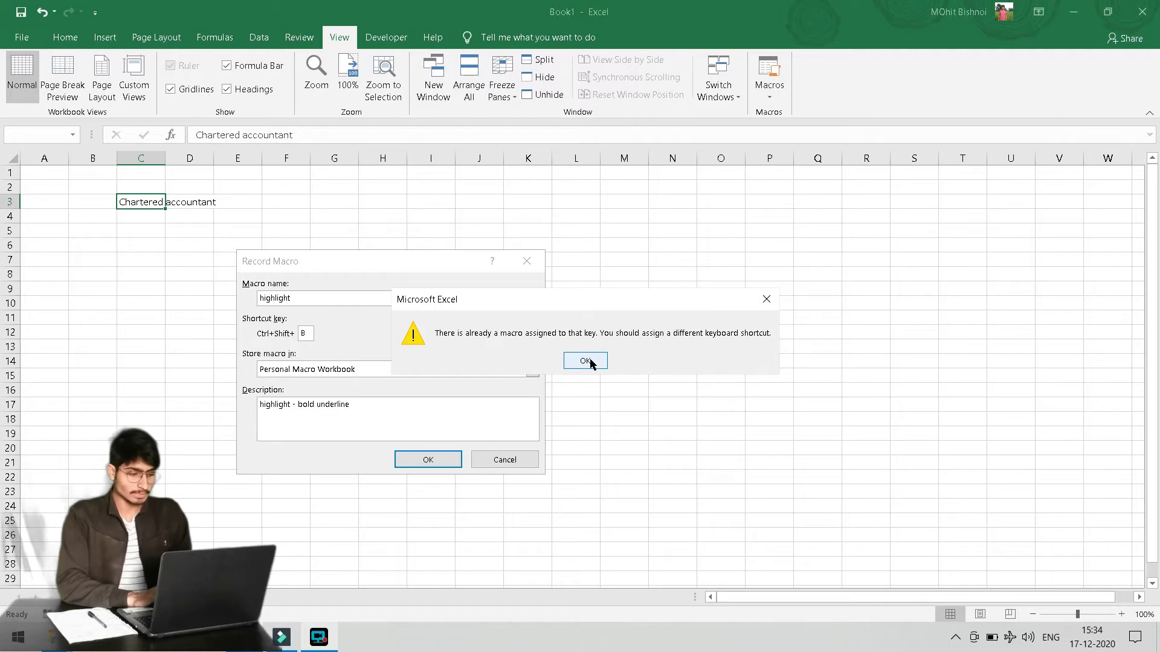
# Dismiss the shortcut-conflict warning, change the shortcut to Ctrl+Shift+J, and start recording
pyautogui.click(600, 362)
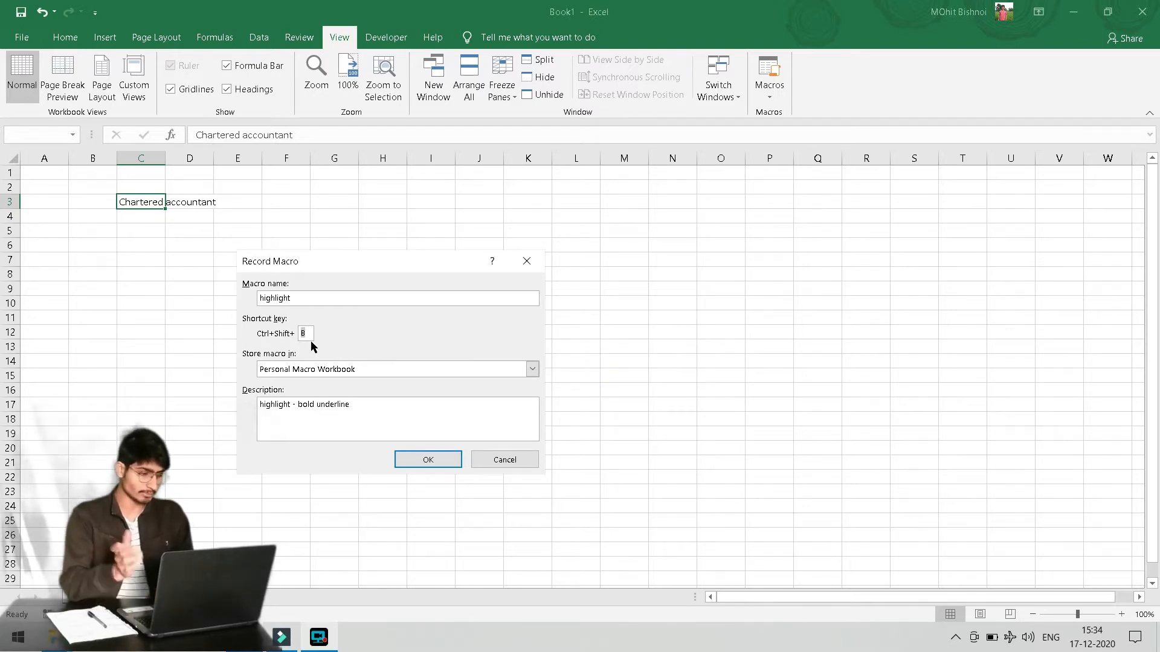
pyautogui.press('BackSpace')
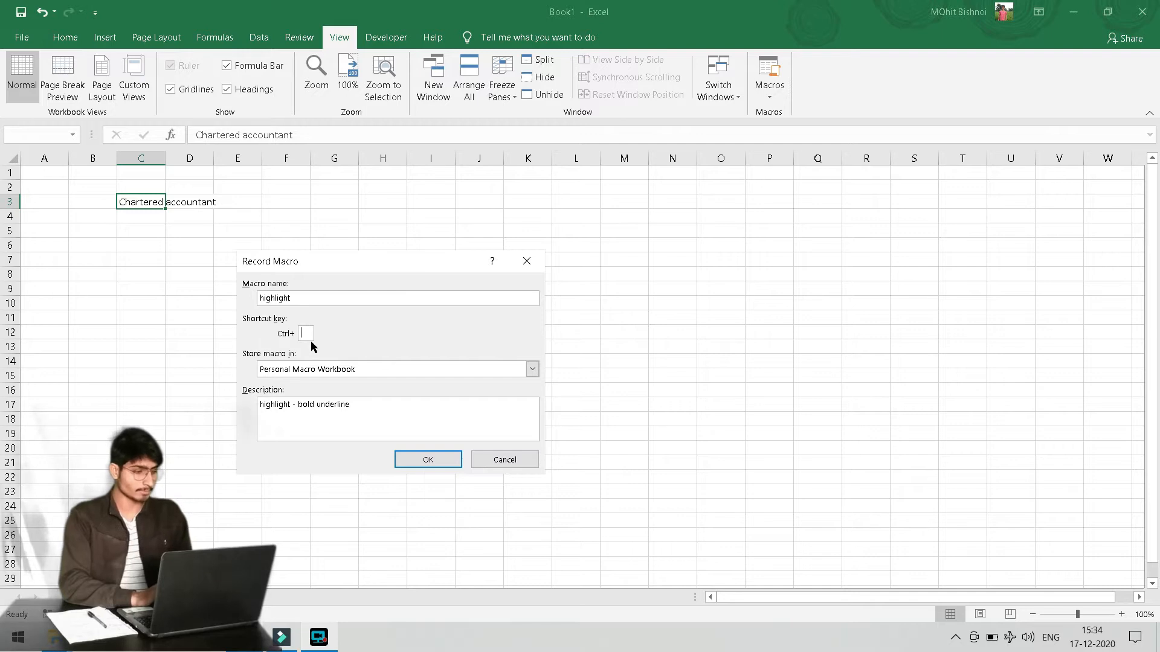
pyautogui.write('J')
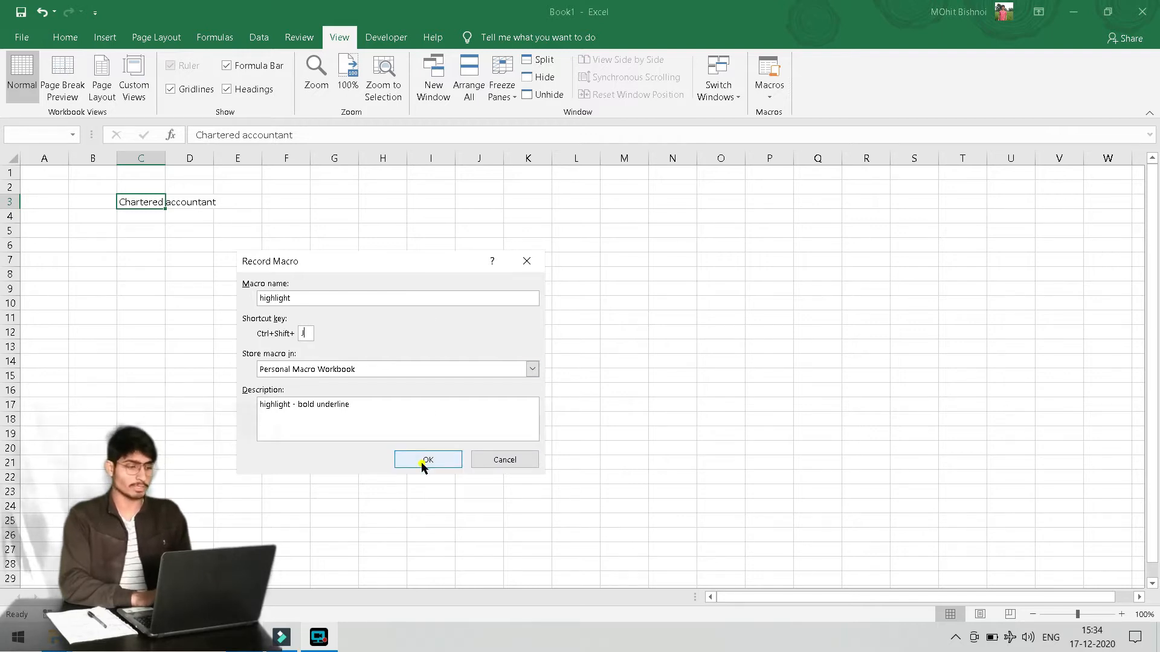
pyautogui.click(426, 460)
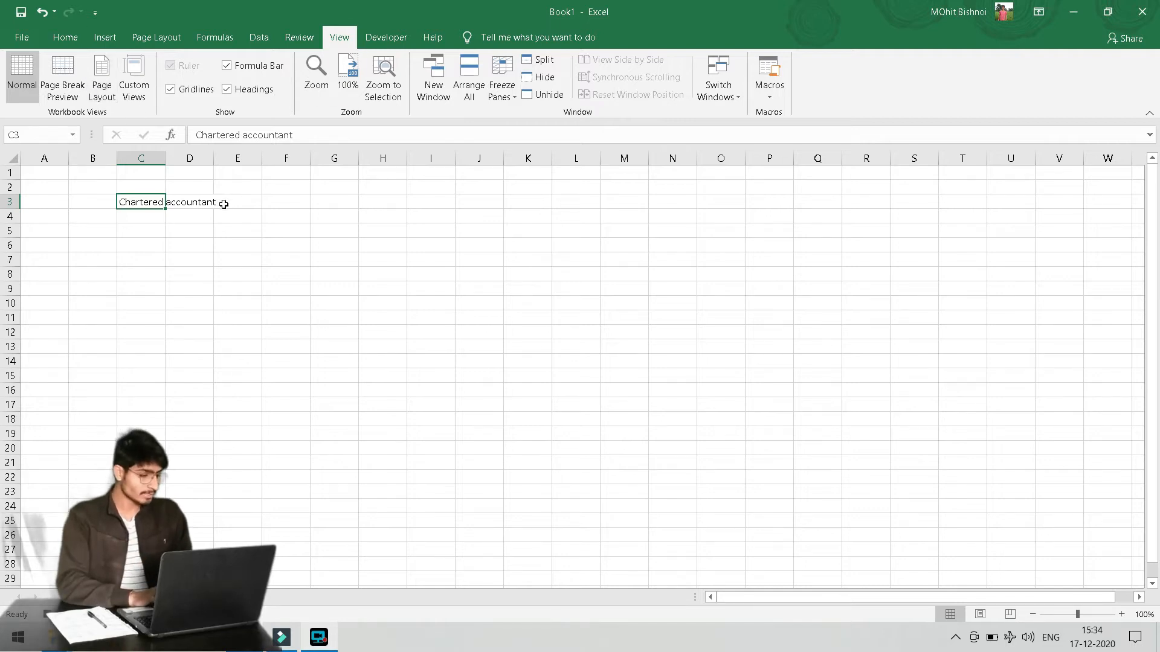
# Make C3's 'Chartered accountant' bold, blue, underlined, wrapped, comma-styled and italic
pyautogui.click(62, 40)
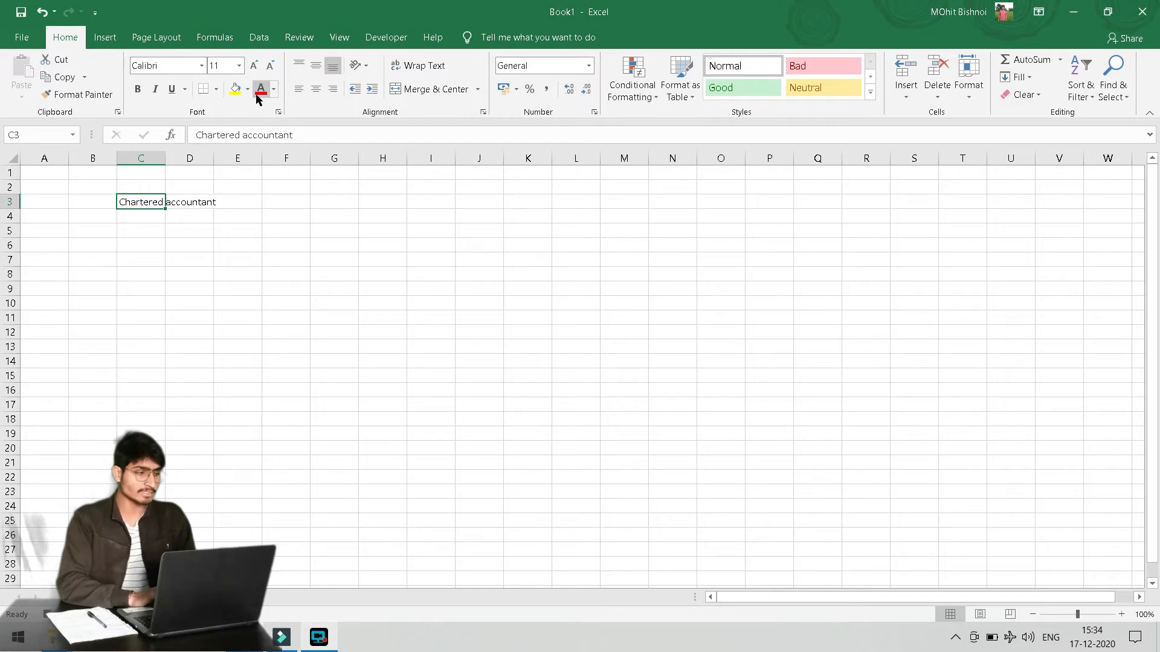
pyautogui.click(138, 89)
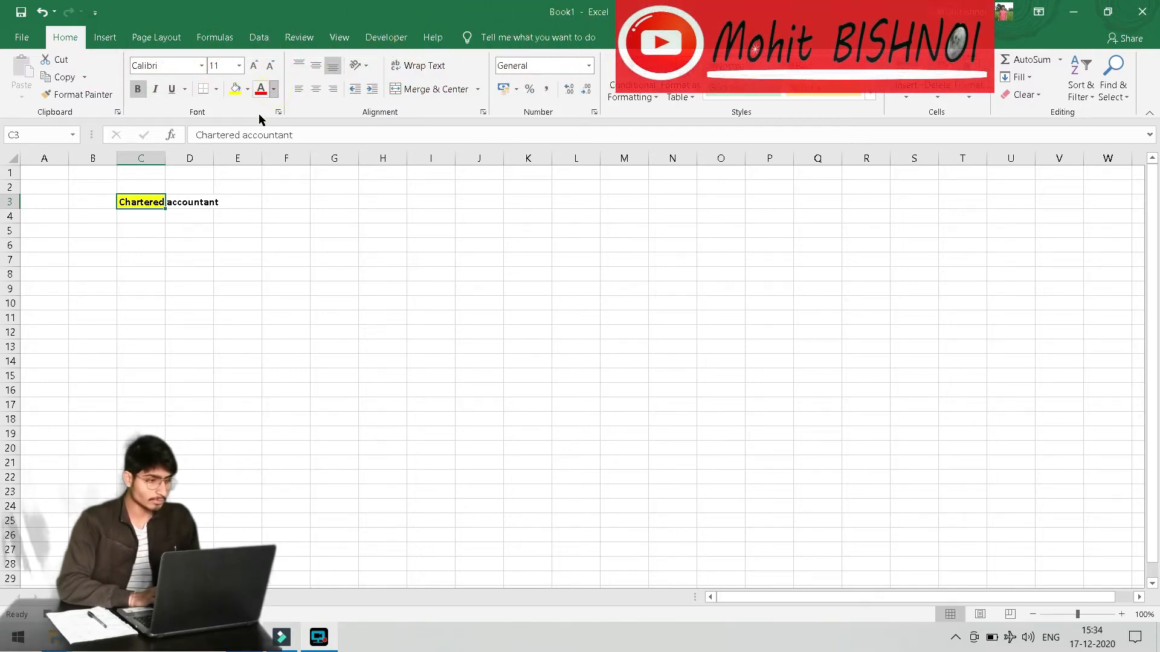
pyautogui.click(274, 89)
pyautogui.click(309, 140)
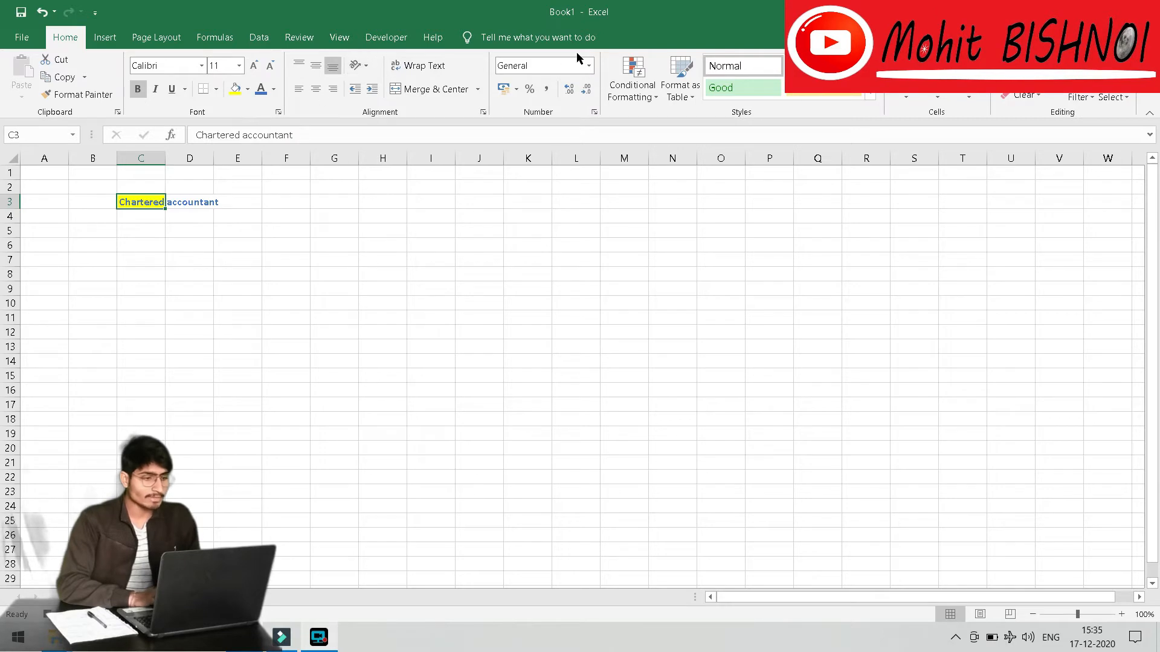
pyautogui.click(172, 89)
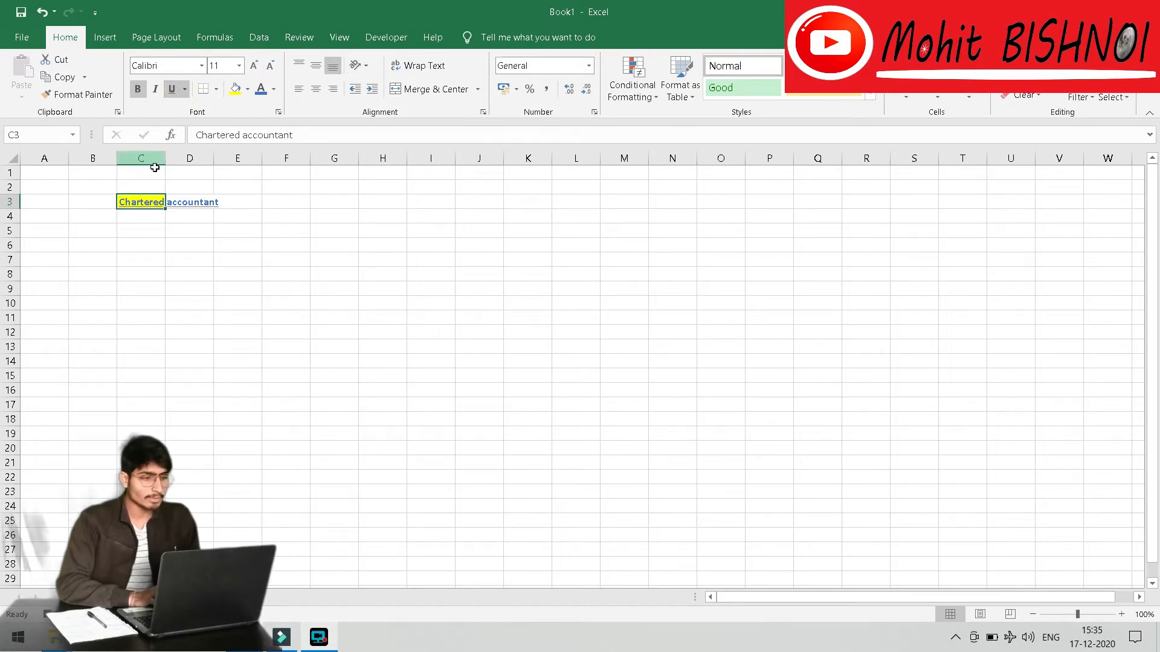
pyautogui.click(407, 63)
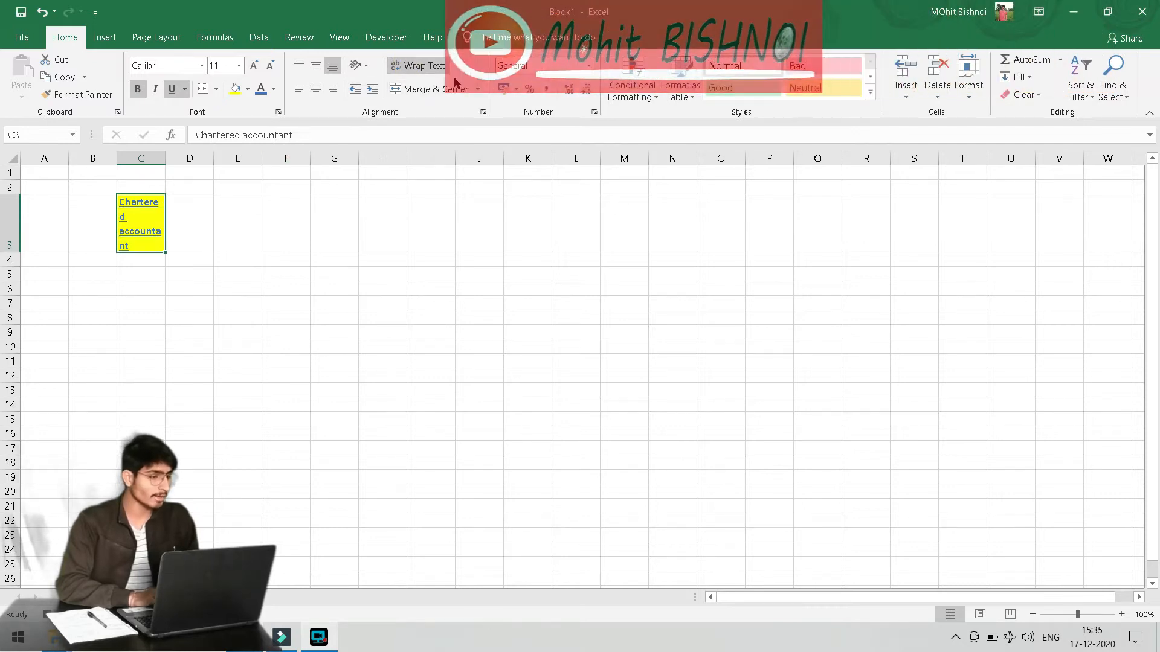
pyautogui.click(547, 89)
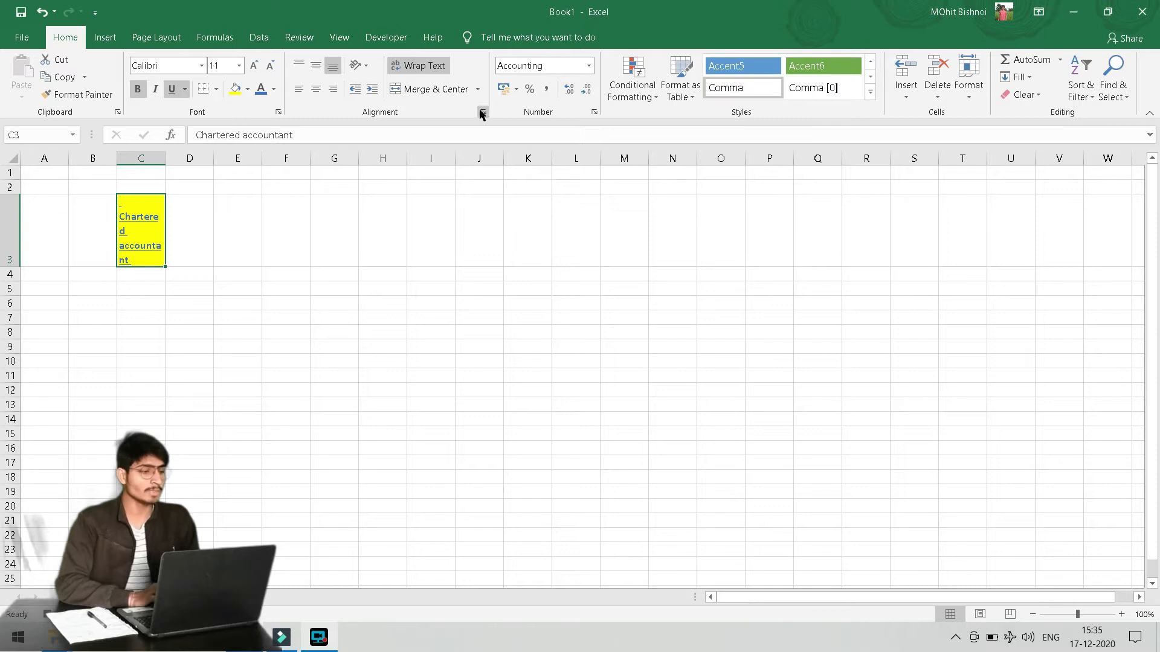
pyautogui.click(156, 92)
# Adjust C3's font size to 9 point
pyautogui.click(270, 66)
pyautogui.click(270, 66)
pyautogui.click(270, 66)
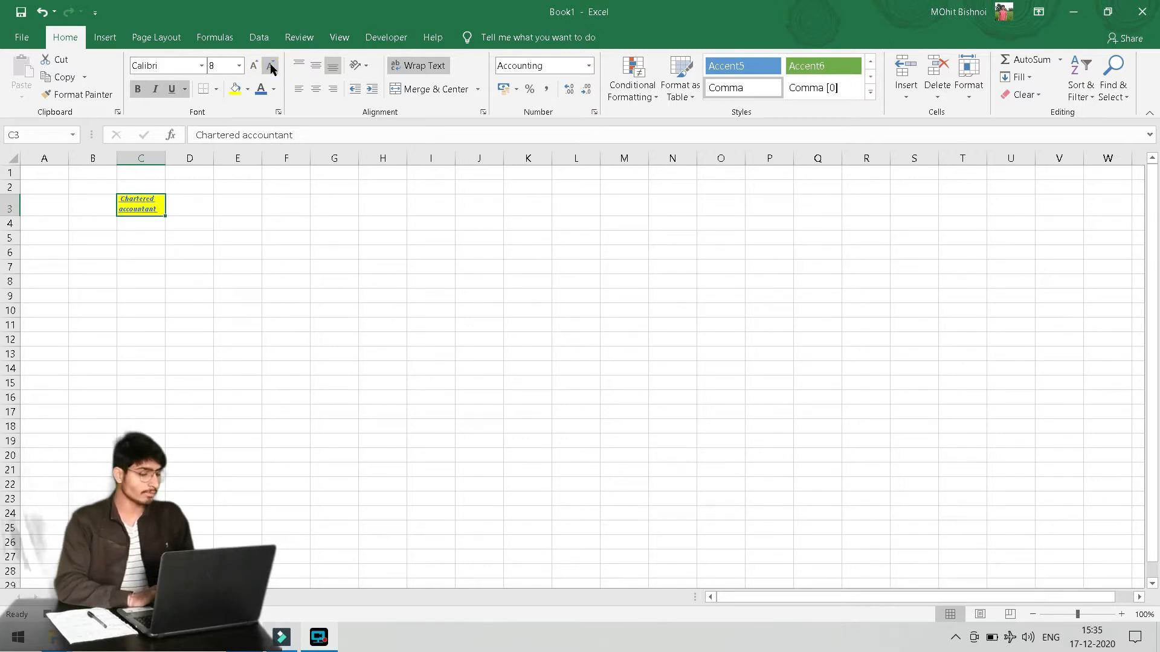
pyautogui.click(254, 67)
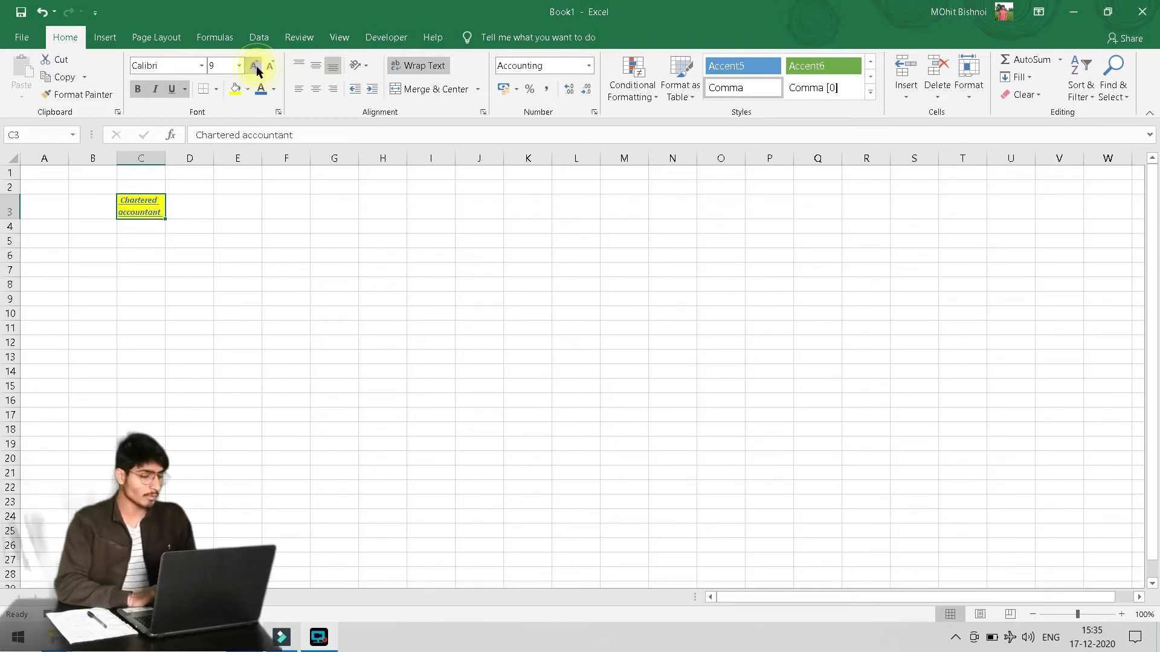
pyautogui.click(254, 68)
pyautogui.click(270, 72)
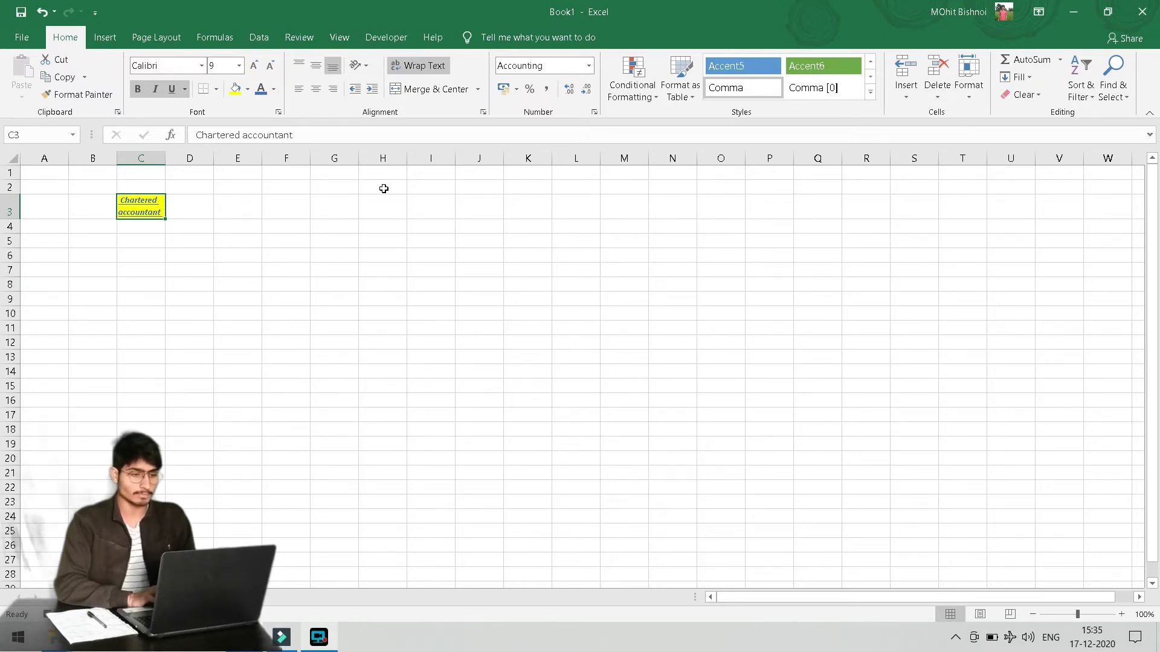
pyautogui.click(339, 38)
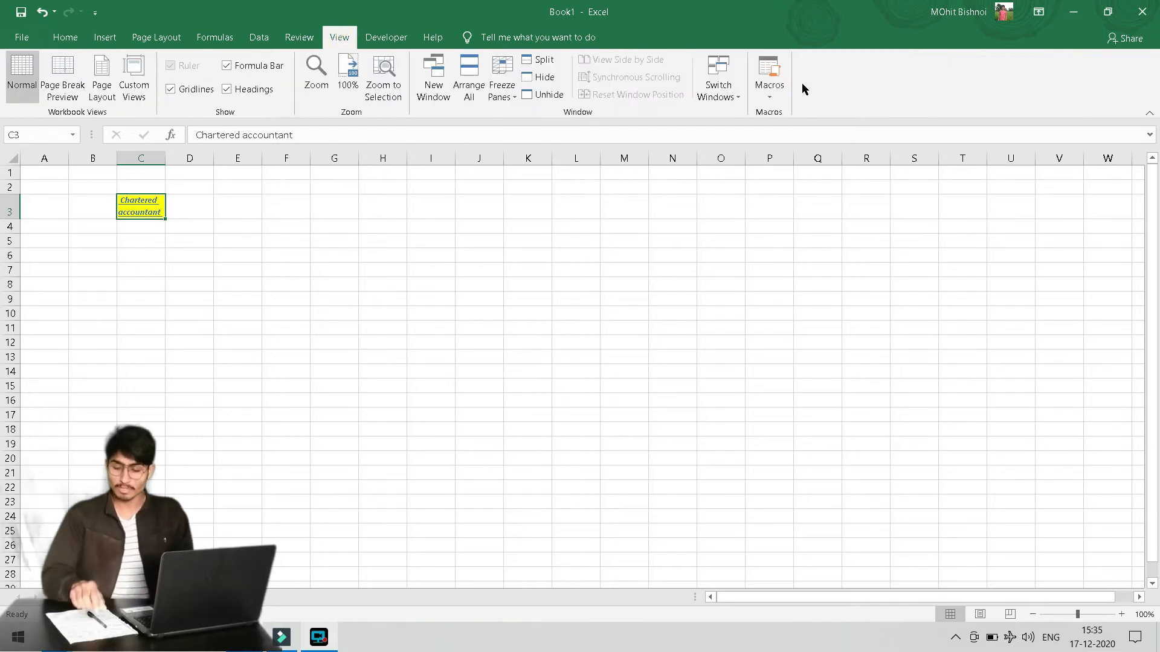
pyautogui.click(782, 87)
pyautogui.click(797, 127)
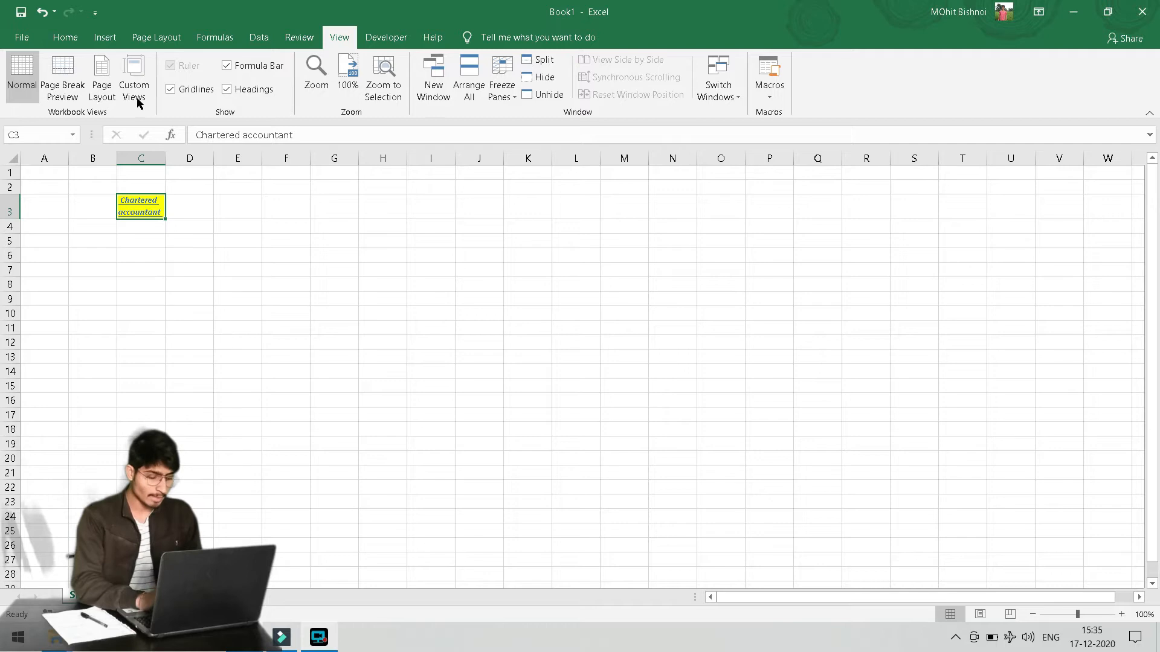
pyautogui.click(340, 270)
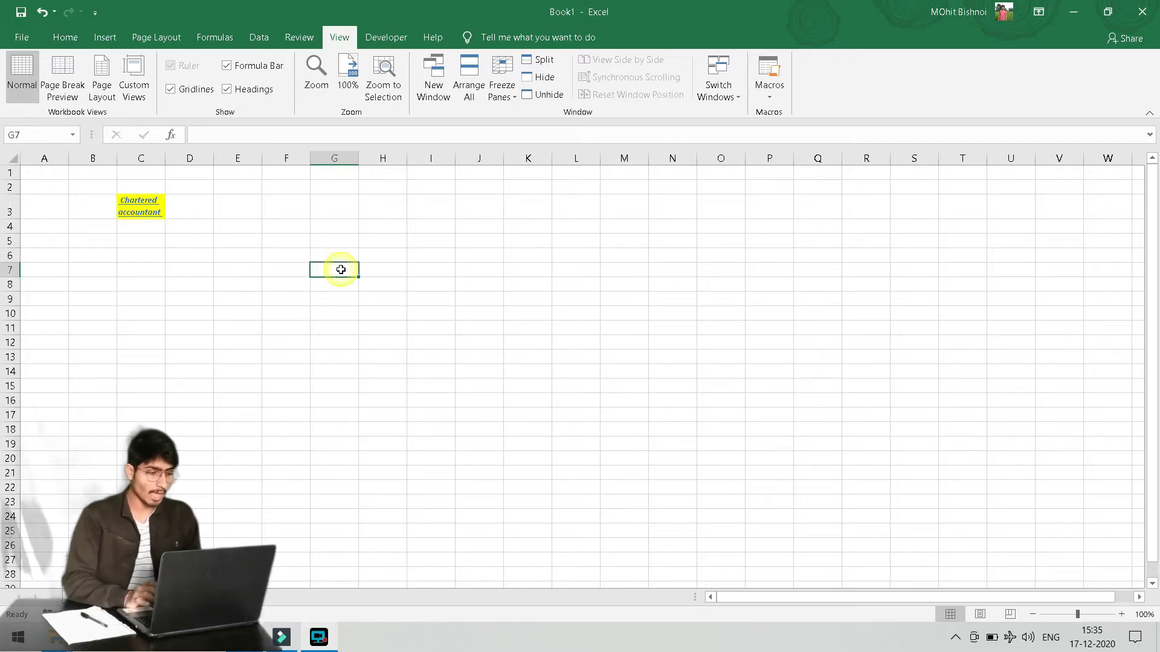
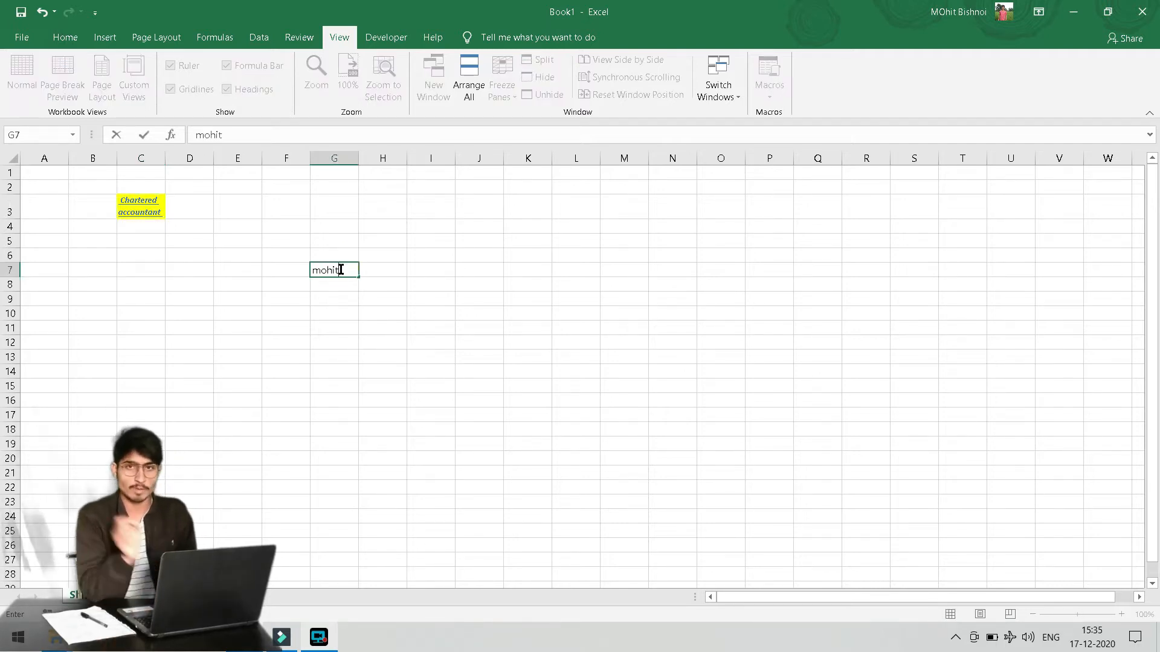
pyautogui.press('Tab')
pyautogui.click(336, 266)
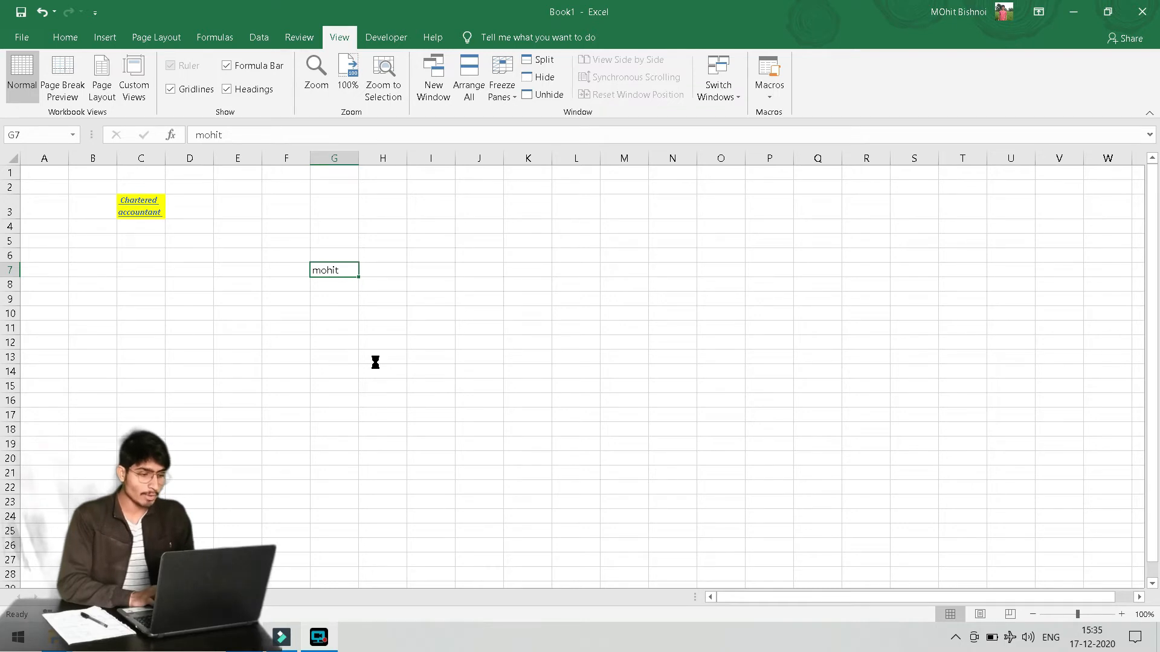
pyautogui.click(329, 273)
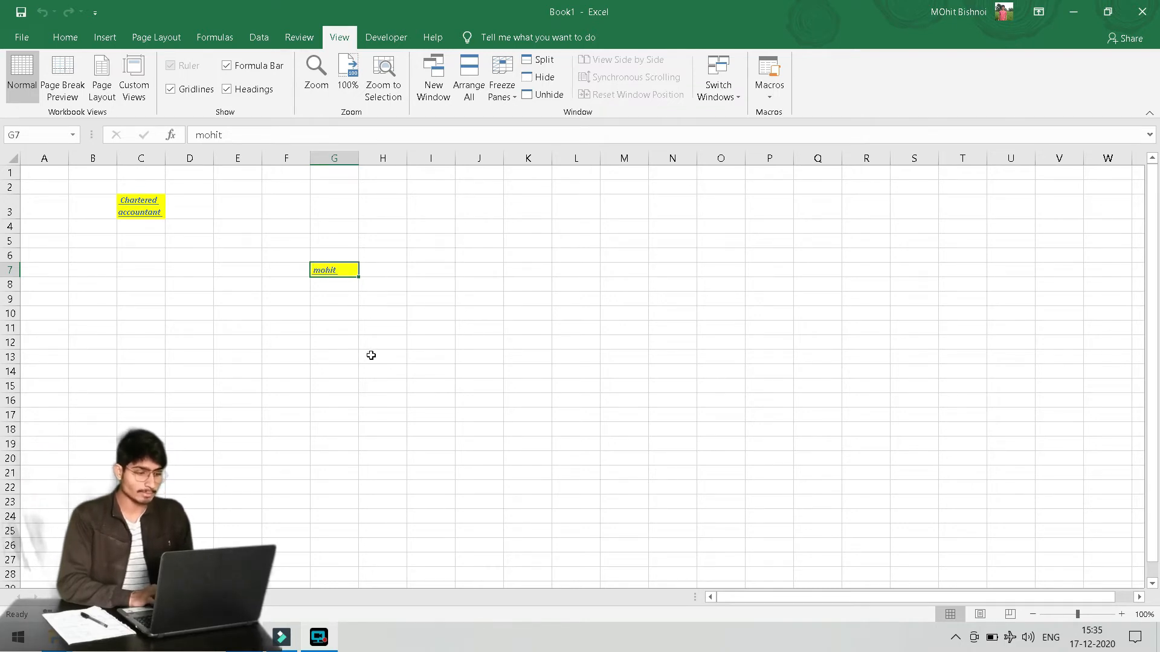
pyautogui.click(451, 273)
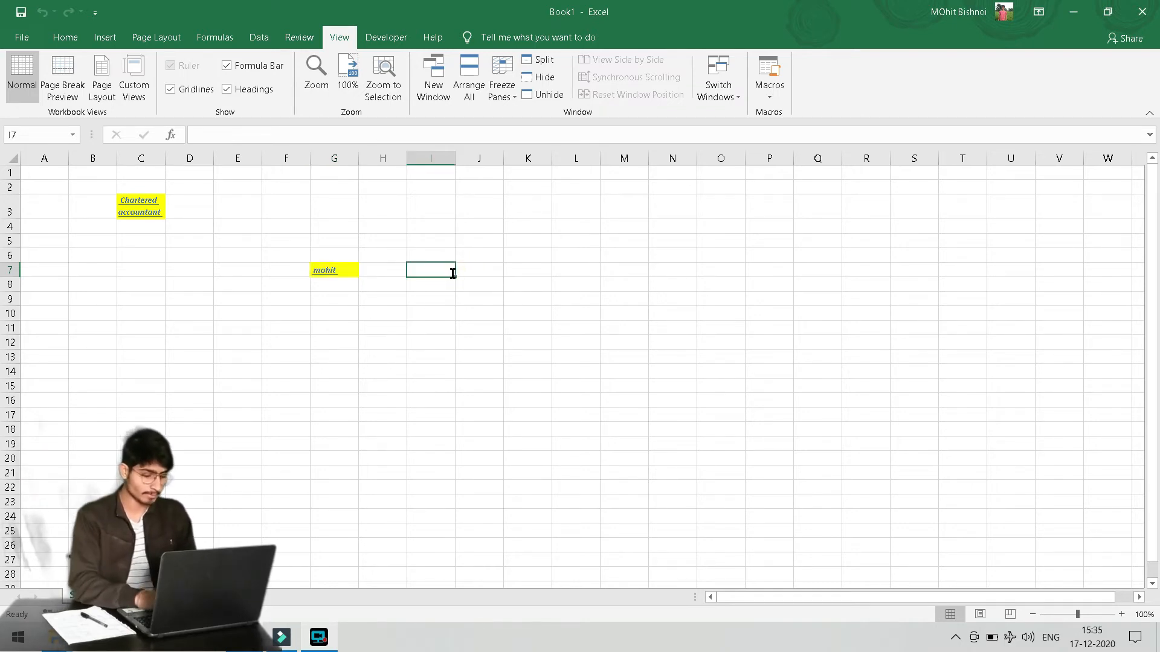
pyautogui.hotkey('ctrl', 'Return')
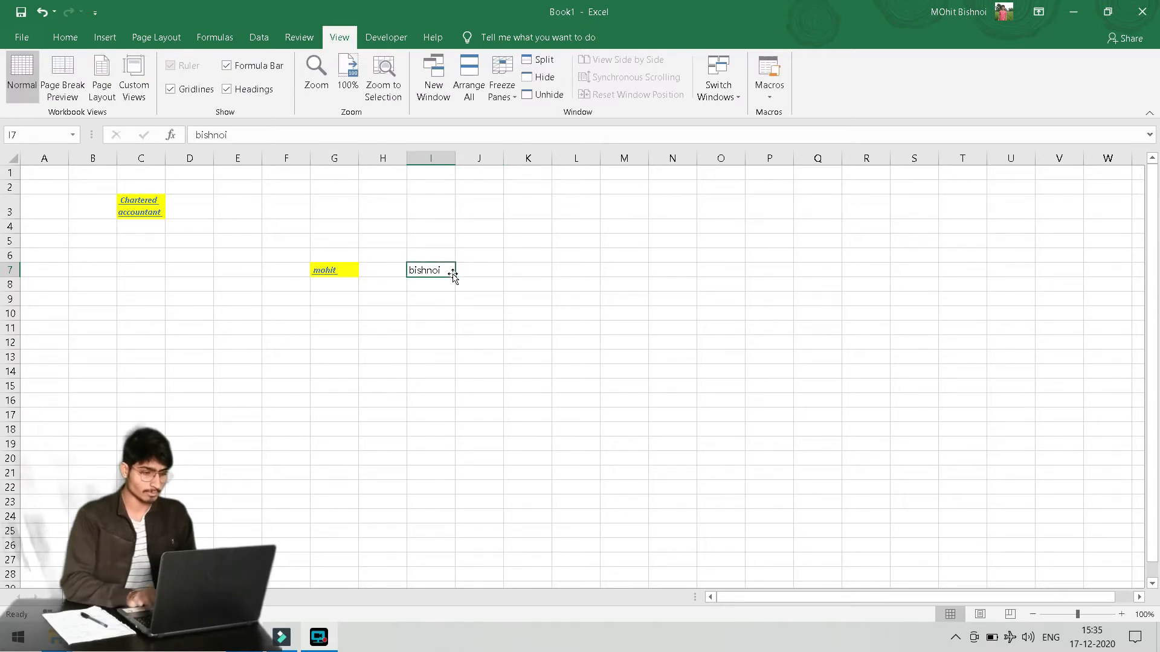
pyautogui.hotkey('ctrl', 'shift', 'm')
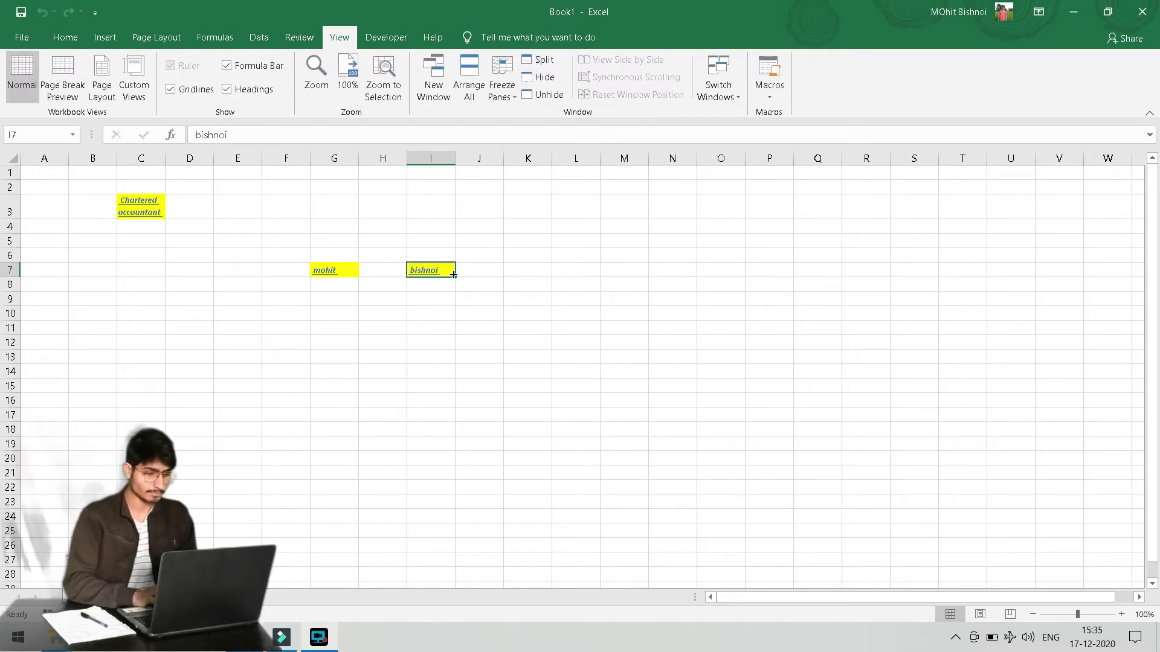
# Fill cells G9, I9, G11 and H11 yellow using the Ctrl+Shift+M macro
pyautogui.press('Left')
pyautogui.press('Down')
pyautogui.press('Left')
pyautogui.press('Down')
pyautogui.hotkey('ctrl', 'shift', 'm')
pyautogui.press('Right')
pyautogui.press('Right')
pyautogui.hotkey('ctrl', 'shift', 'm')
pyautogui.press('Left')
pyautogui.press('Down')
pyautogui.press('Left')
pyautogui.press('Down')
pyautogui.hotkey('ctrl', 'shift', 'm')
pyautogui.press('Right')
pyautogui.hotkey('ctrl', 'shift', 'm')
pyautogui.press('Down')
pyautogui.press('Down')
# Enter 'abc' in H13 and apply the highlight macro to it
pyautogui.write('abc')
pyautogui.press('Return')
pyautogui.press('Up')
pyautogui.hotkey('ctrl', 'shift', 'm')
pyautogui.click(479, 364)
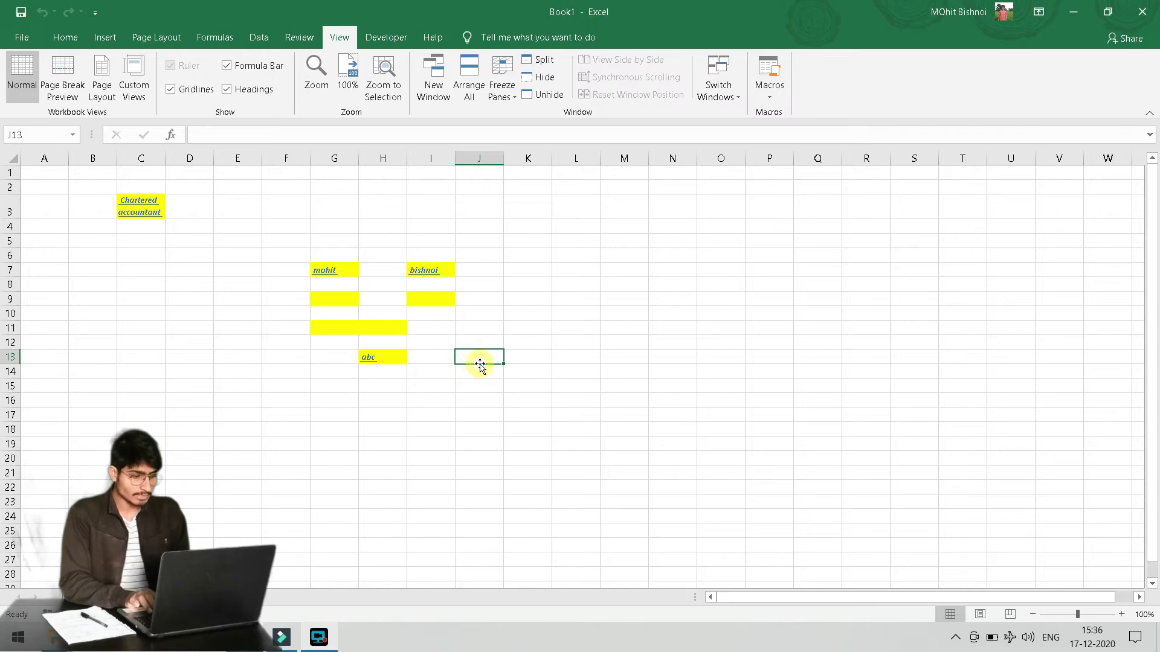
# Select B2:K16 and clear all contents and formatting with Alt+H, E, A
pyautogui.moveTo(88, 186); pyautogui.dragTo(528, 404)
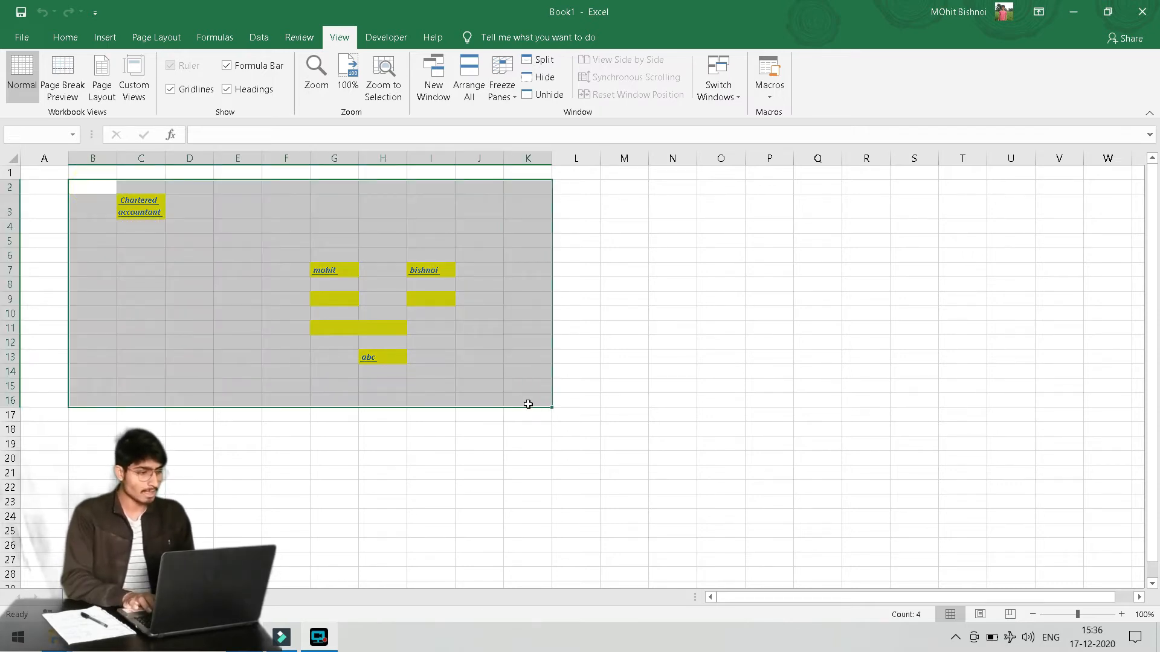
pyautogui.press('alt')
pyautogui.press('h')
pyautogui.press('e')
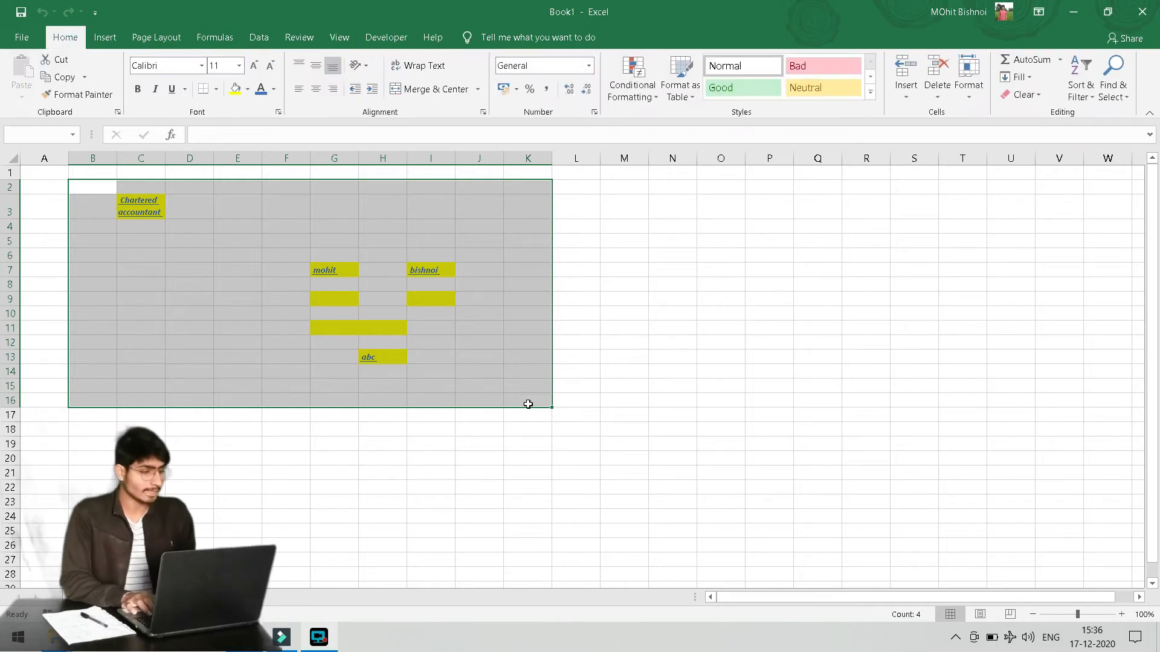
pyautogui.press('a')
pyautogui.hotkey('ctrl', 'Home')
pyautogui.press('Down')
pyautogui.press('Right')
pyautogui.press('Down')
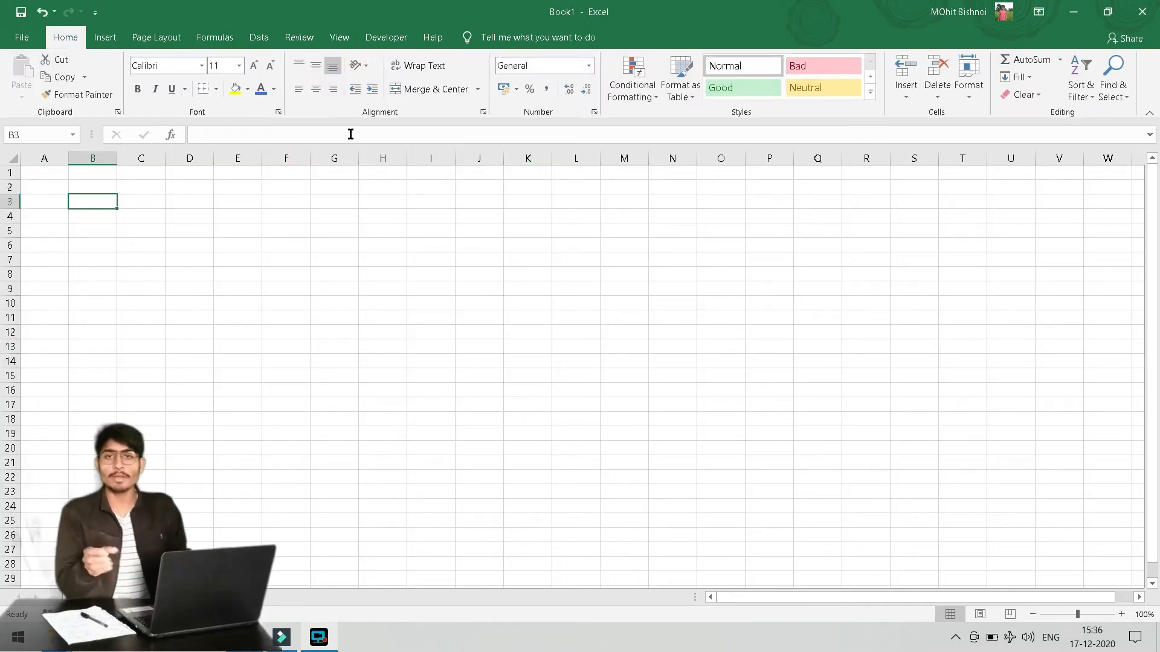
pyautogui.click(339, 37)
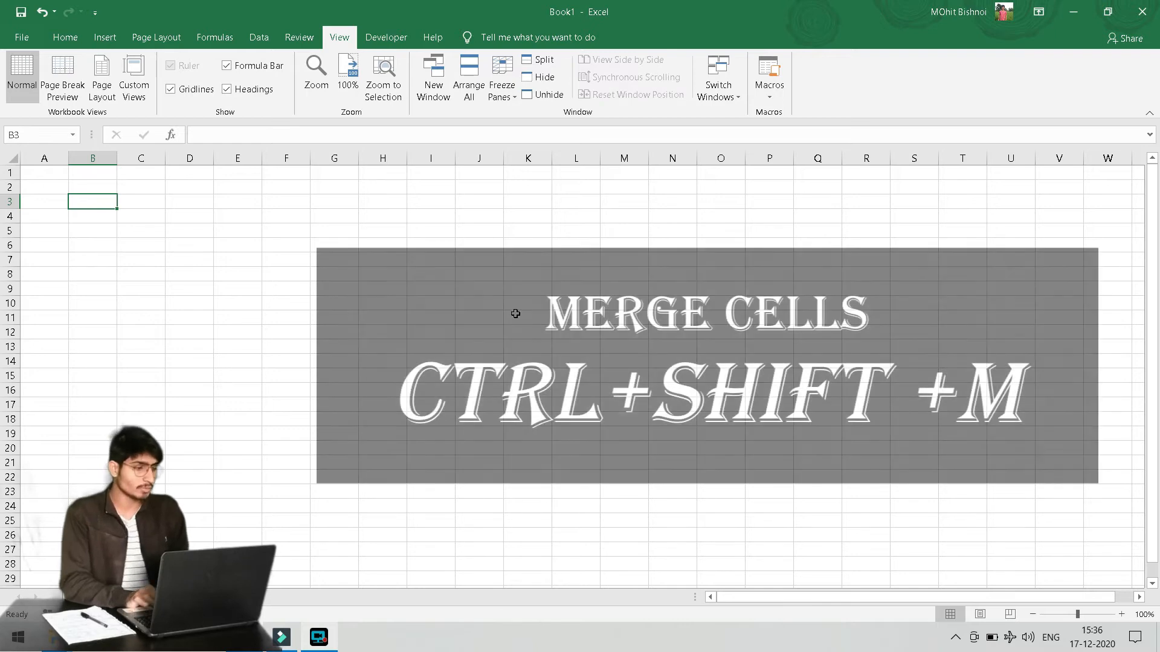
# Begin recording a macro named 'merge', then cancel it
pyautogui.click(768, 90)
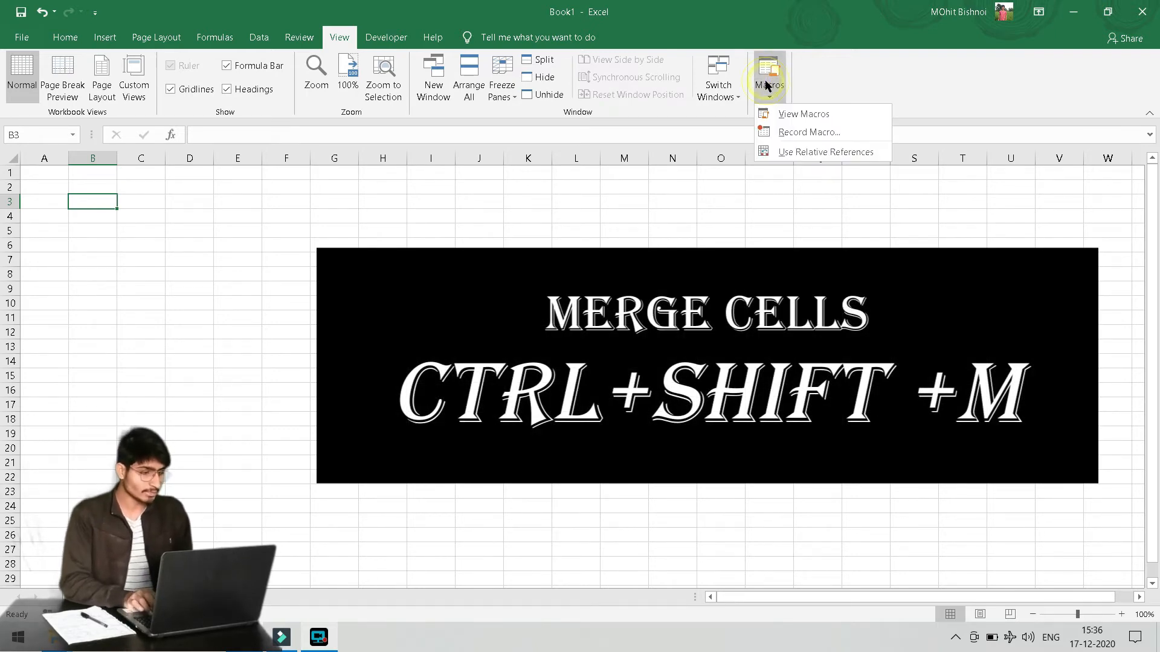
pyautogui.click(797, 133)
pyautogui.write('merge')
pyautogui.press('Tab')
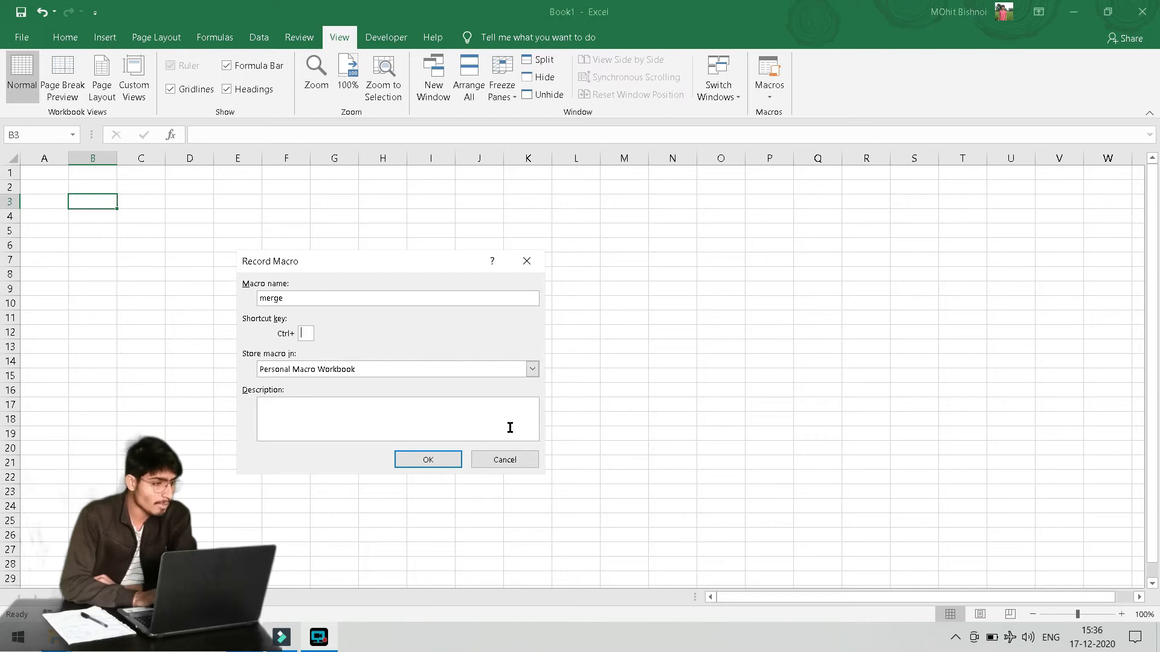
pyautogui.click(516, 459)
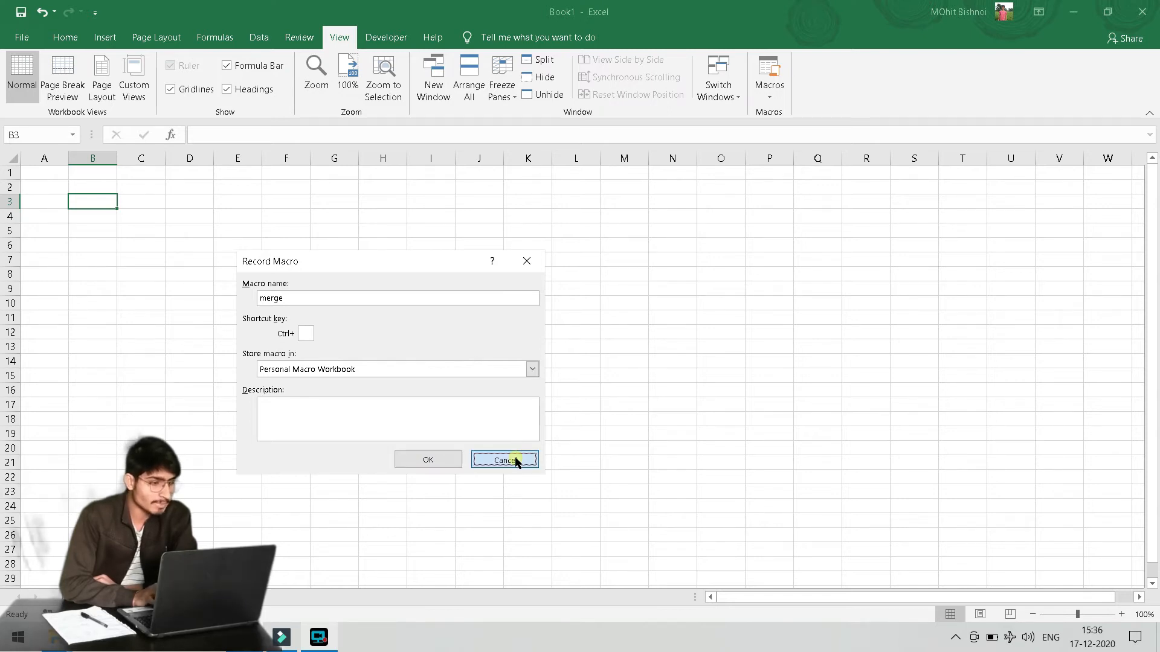
# Merge B4:D5 with Merge & Center and look over the other merge options
pyautogui.moveTo(115, 213); pyautogui.dragTo(208, 232)
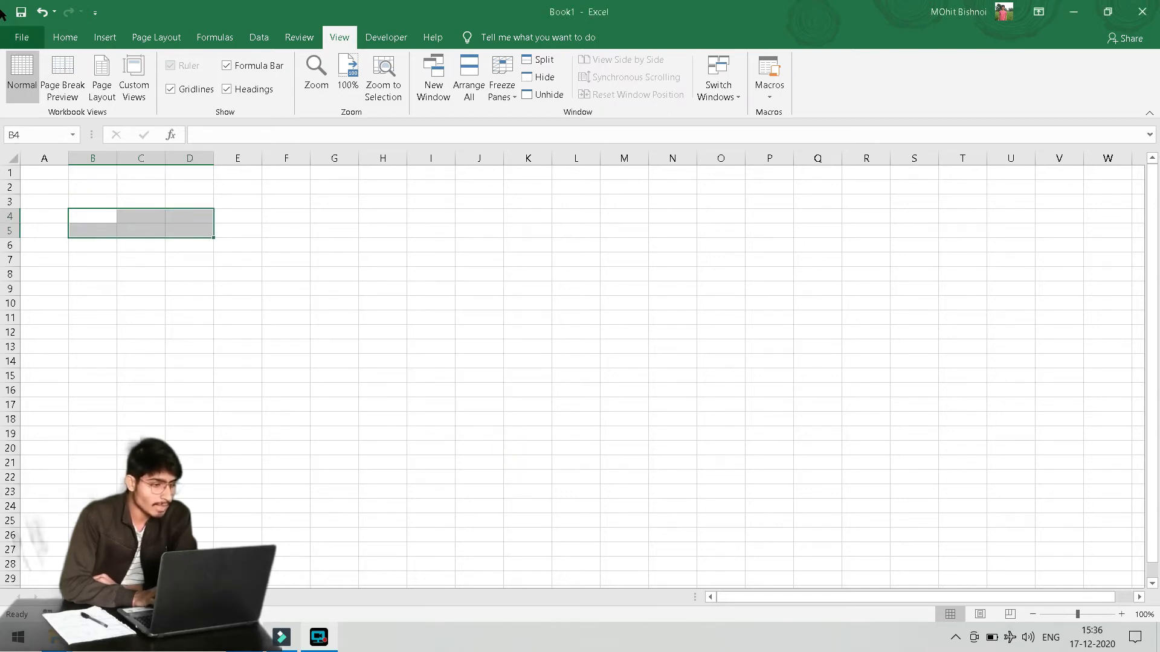
pyautogui.click(66, 38)
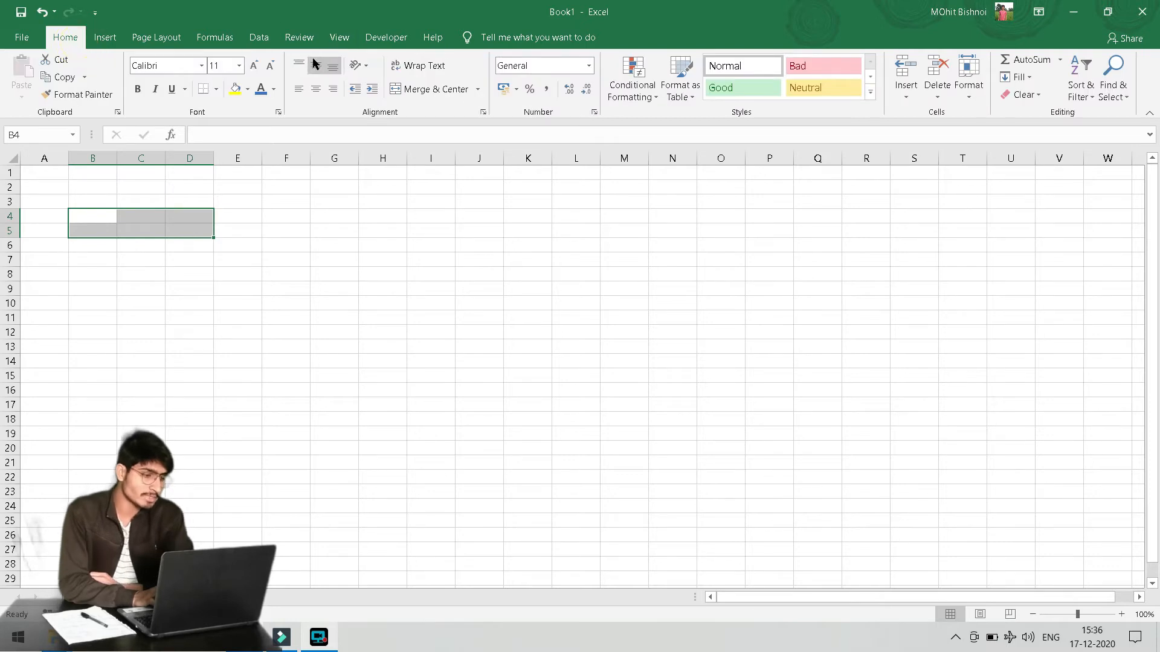
pyautogui.click(450, 91)
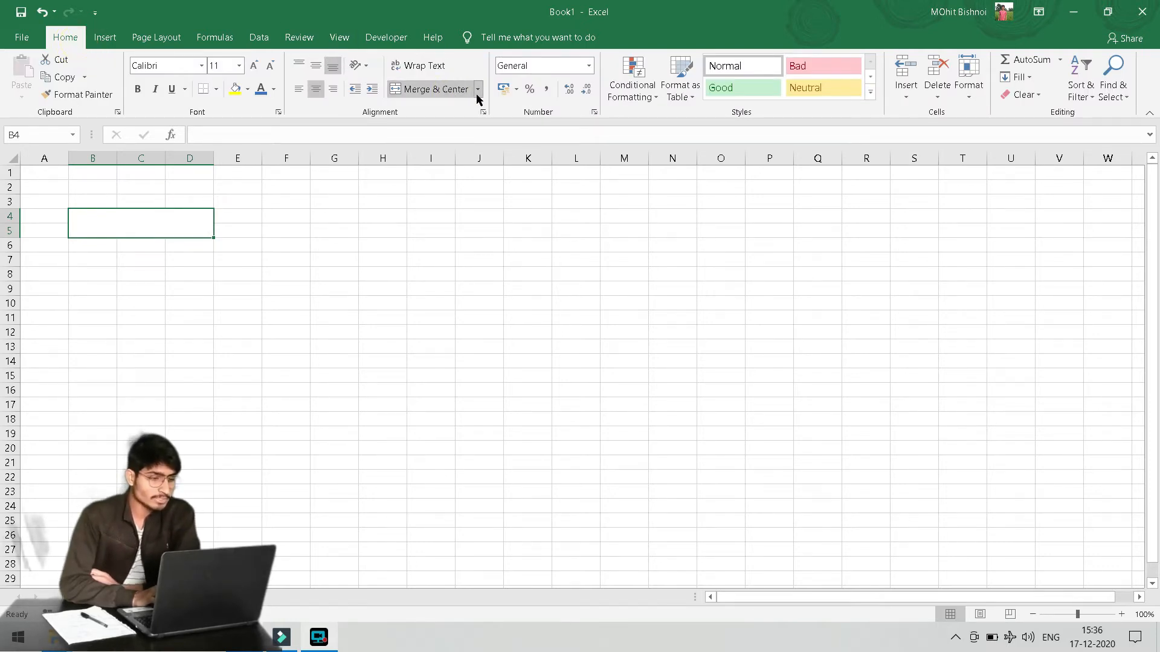
pyautogui.click(477, 90)
pyautogui.click(290, 300)
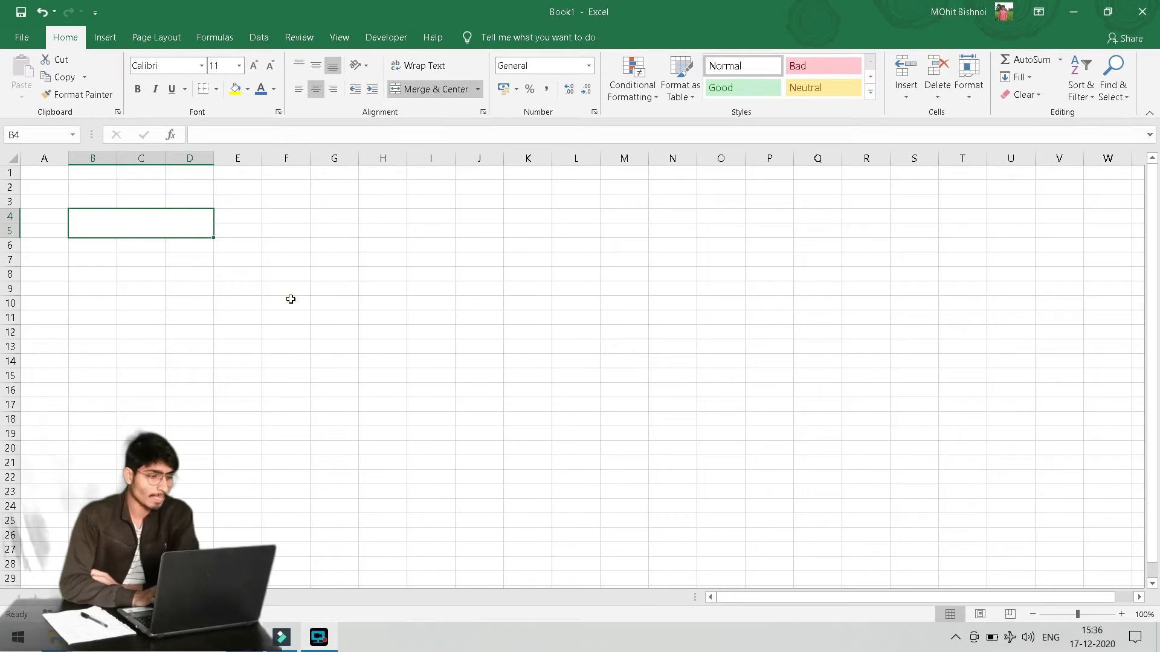
pyautogui.moveTo(277, 269); pyautogui.dragTo(329, 296)
pyautogui.click(382, 284)
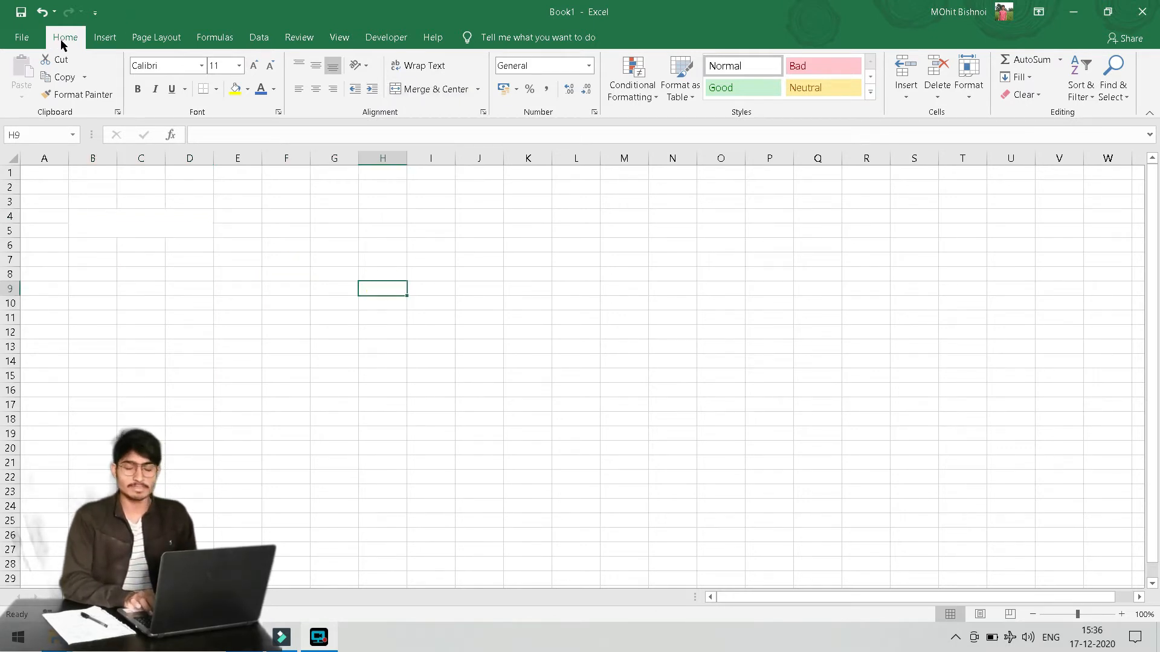
pyautogui.moveTo(283, 201); pyautogui.dragTo(378, 215)
pyautogui.click(378, 261)
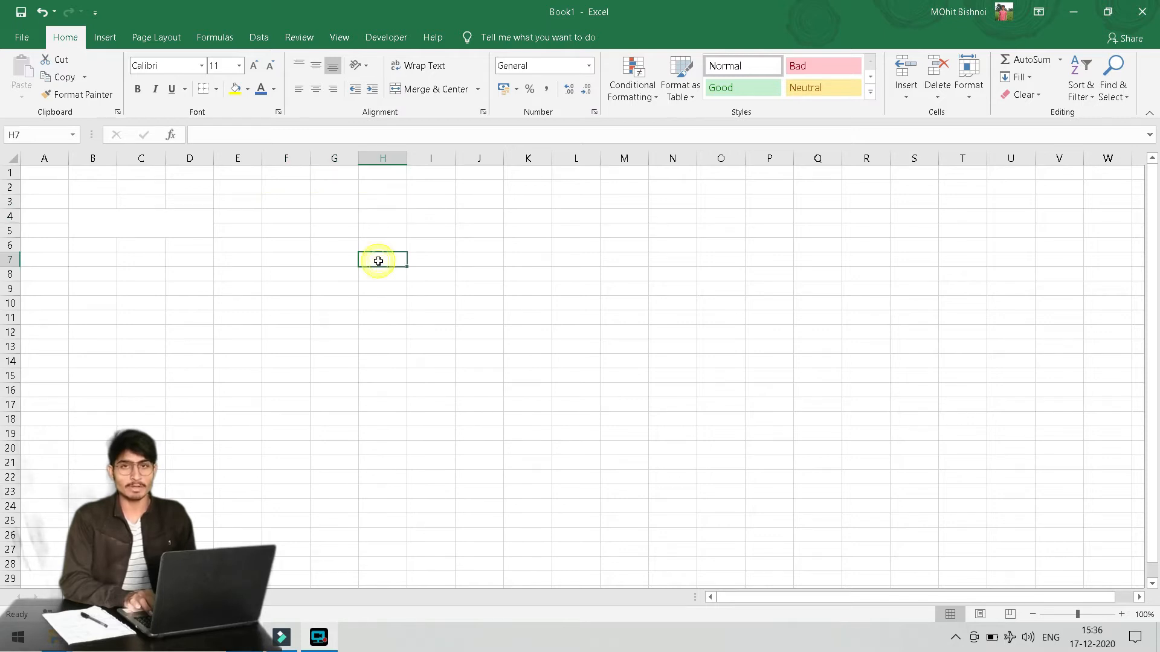
# Check the saved macro list, then select K5:L8 for merging
pyautogui.click(339, 36)
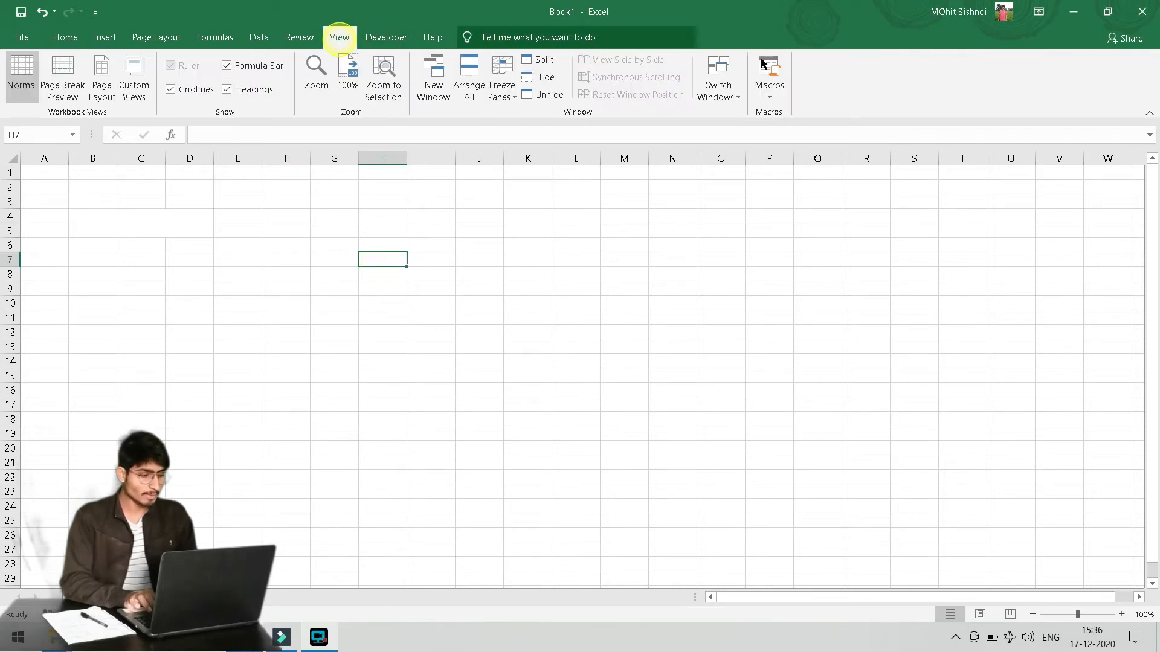
pyautogui.click(765, 65)
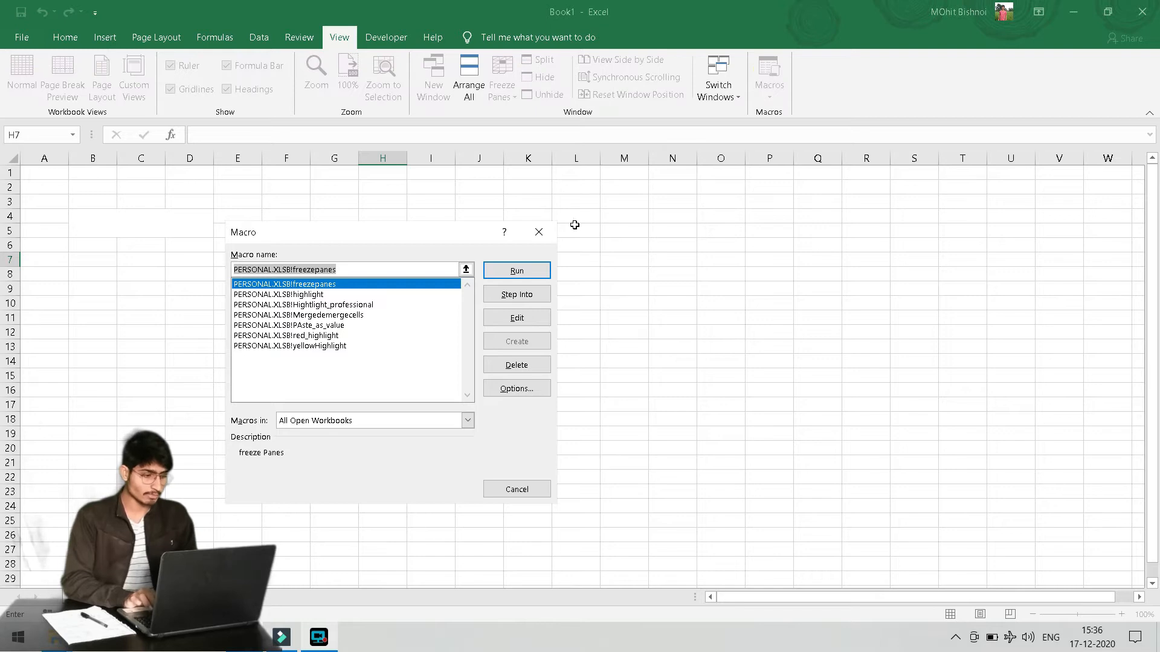
pyautogui.click(538, 232)
pyautogui.click(767, 92)
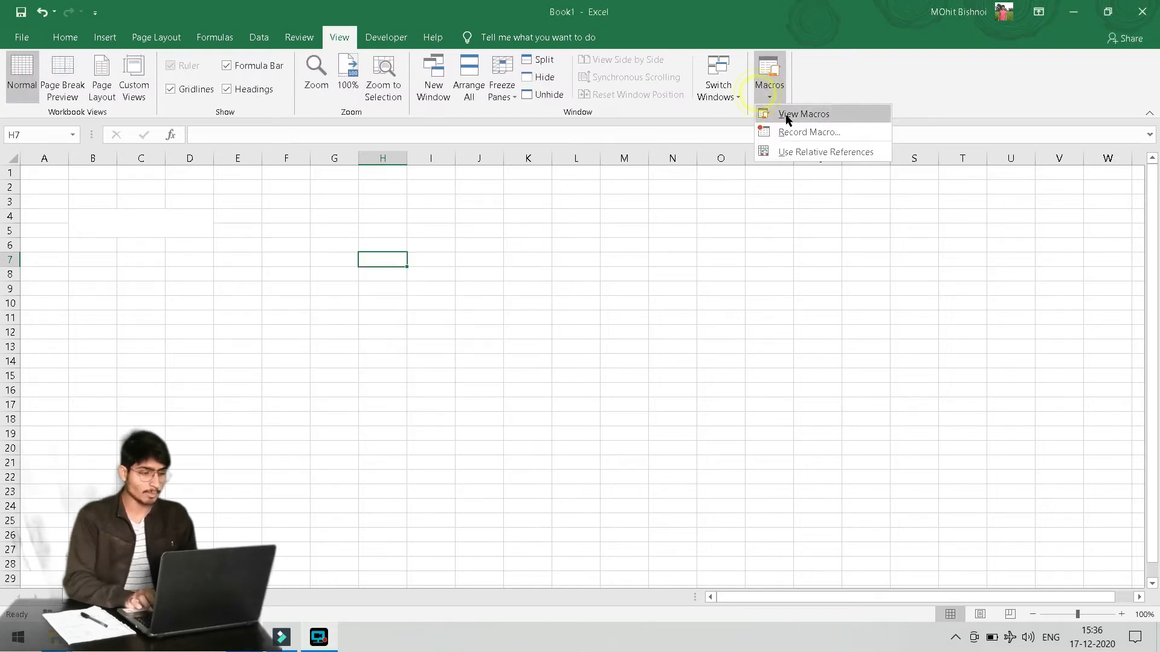
pyautogui.click(506, 231)
pyautogui.moveTo(507, 231); pyautogui.dragTo(595, 275)
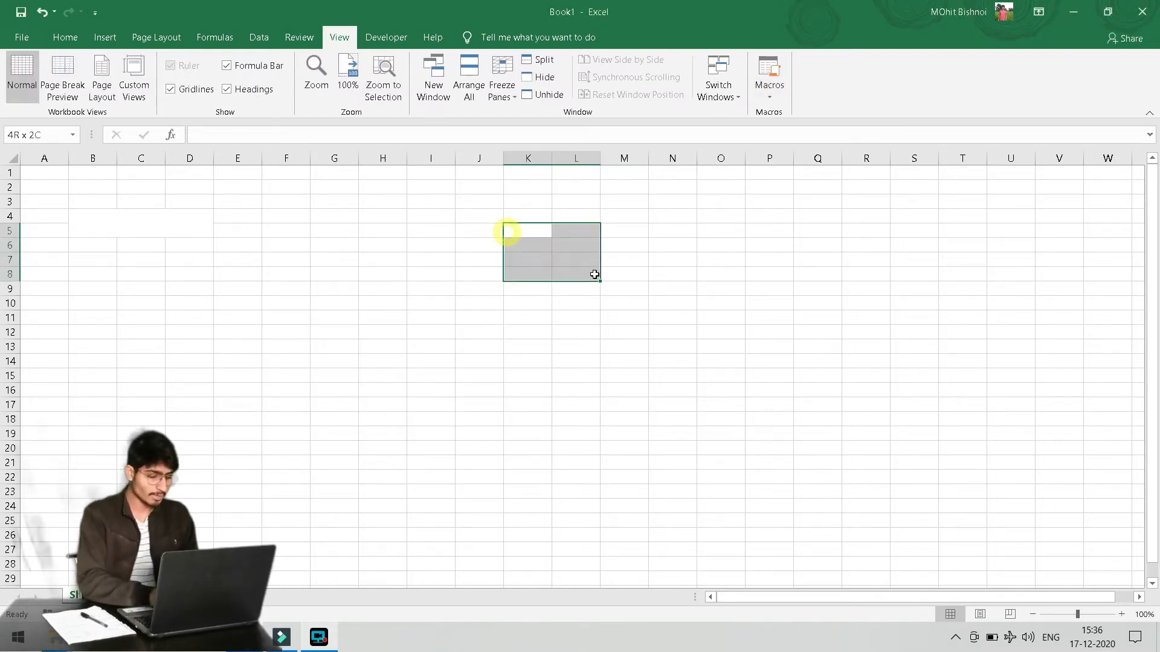
pyautogui.click(665, 249)
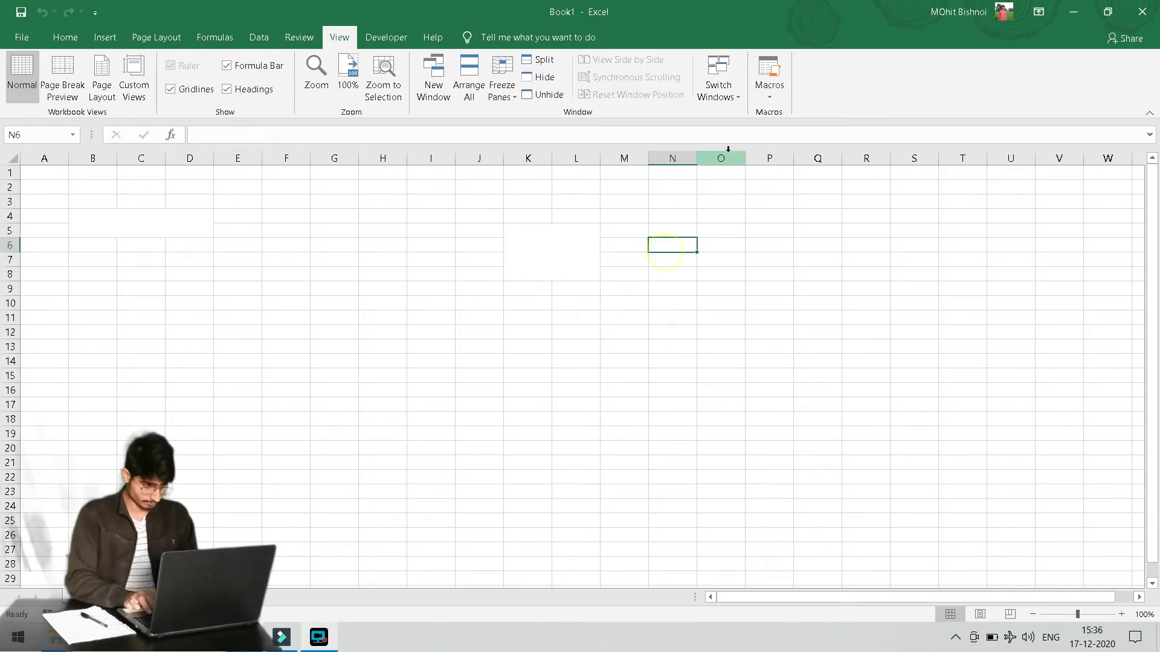
# Start a macro named 'Merge', cancel it, and select H11:J13
pyautogui.click(768, 94)
pyautogui.click(806, 130)
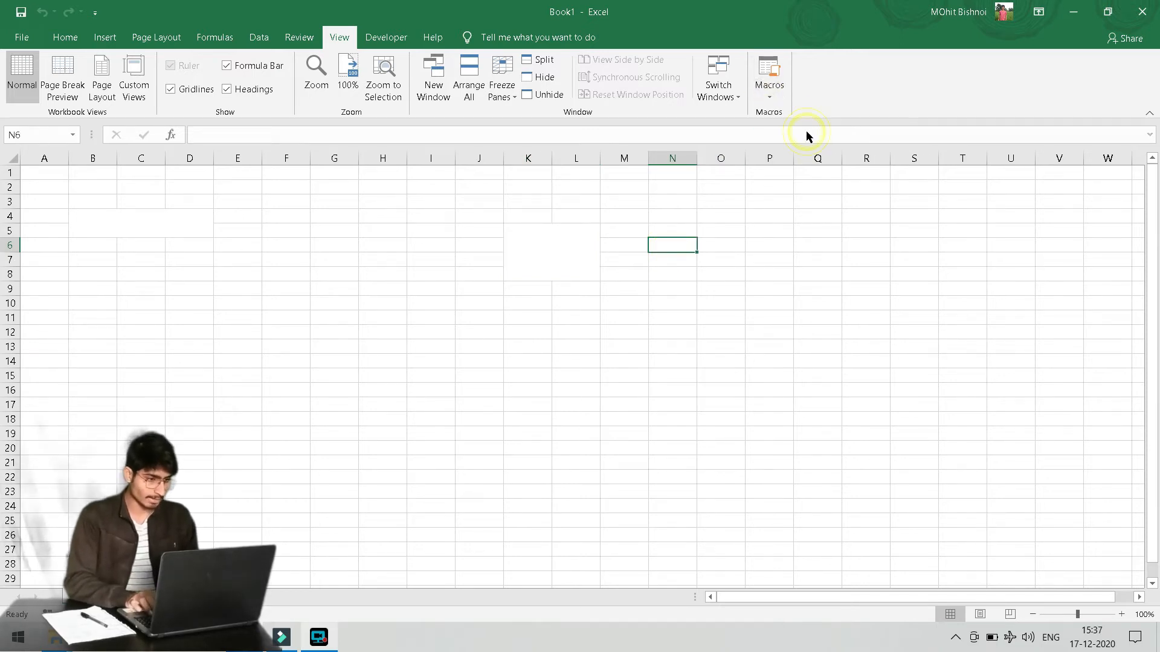
pyautogui.write('Merge')
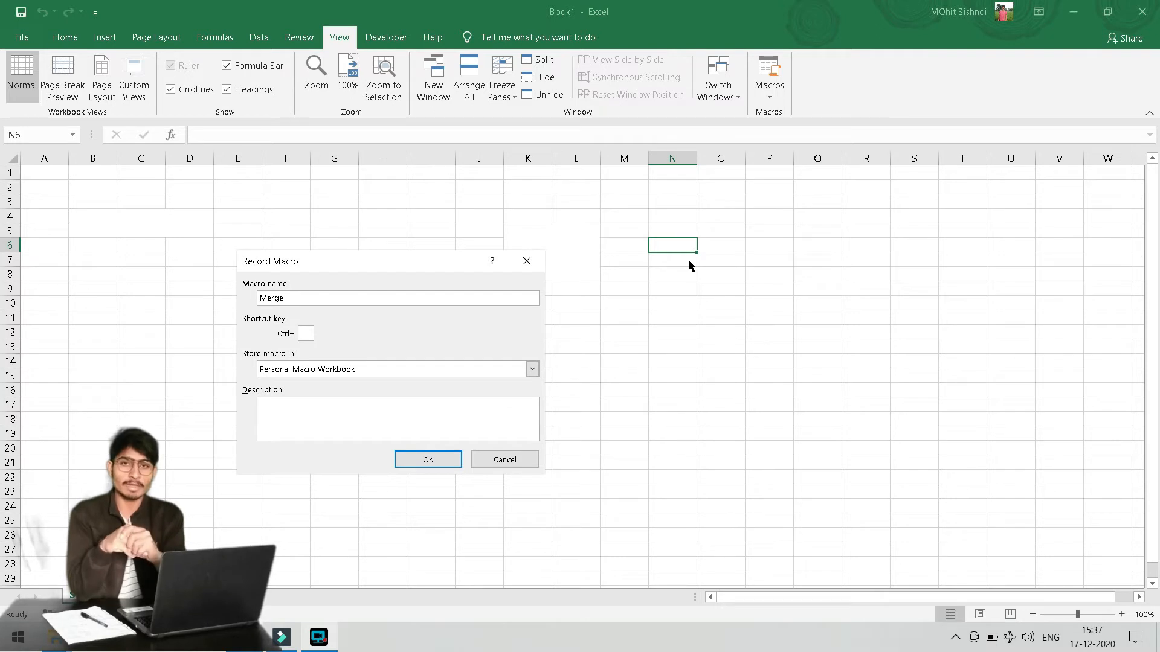
pyautogui.click(506, 460)
pyautogui.moveTo(400, 316); pyautogui.dragTo(474, 354)
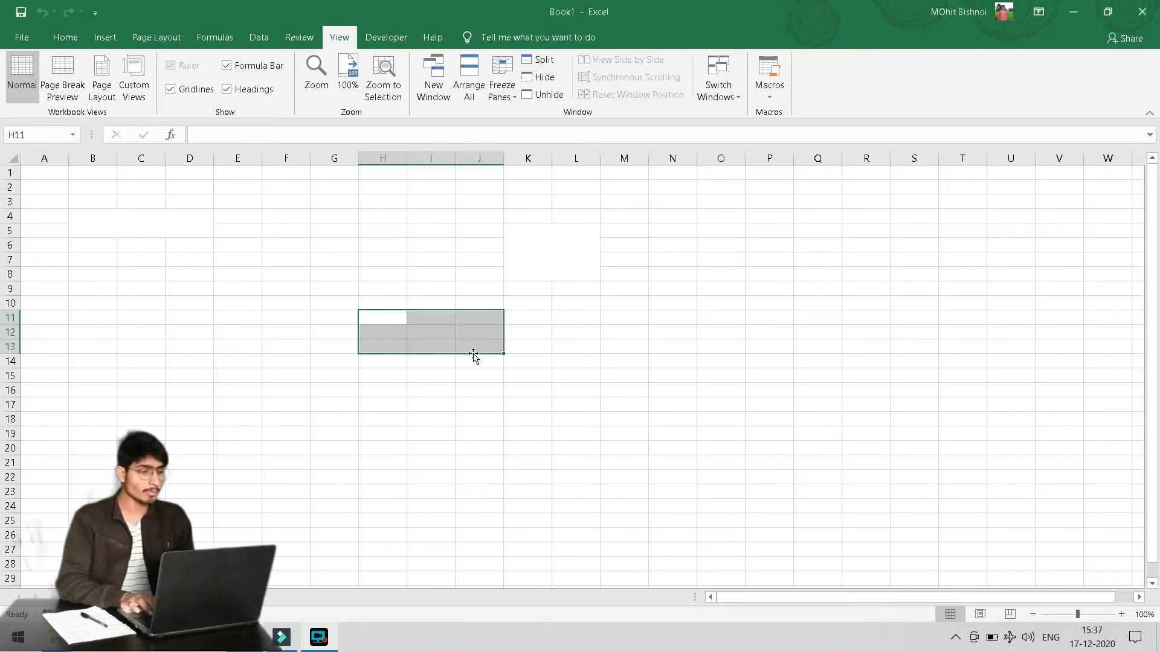
# Record a macro 'Merge' with shortcut Ctrl+Shift+I and description 'merge'
pyautogui.click(769, 92)
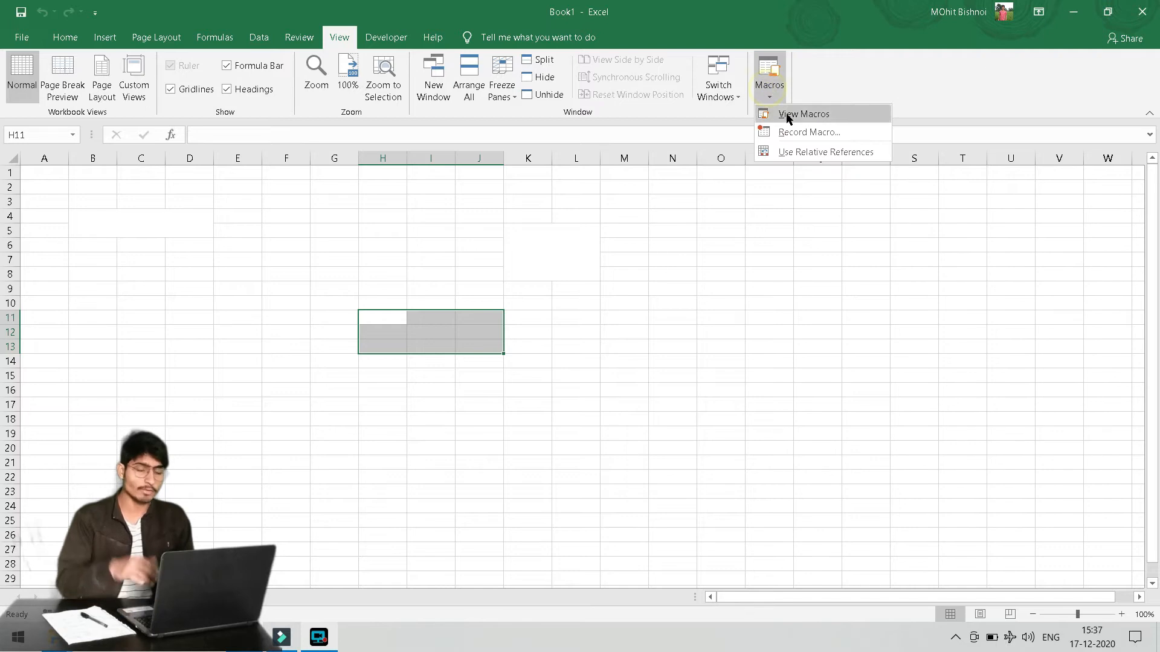
pyautogui.click(848, 134)
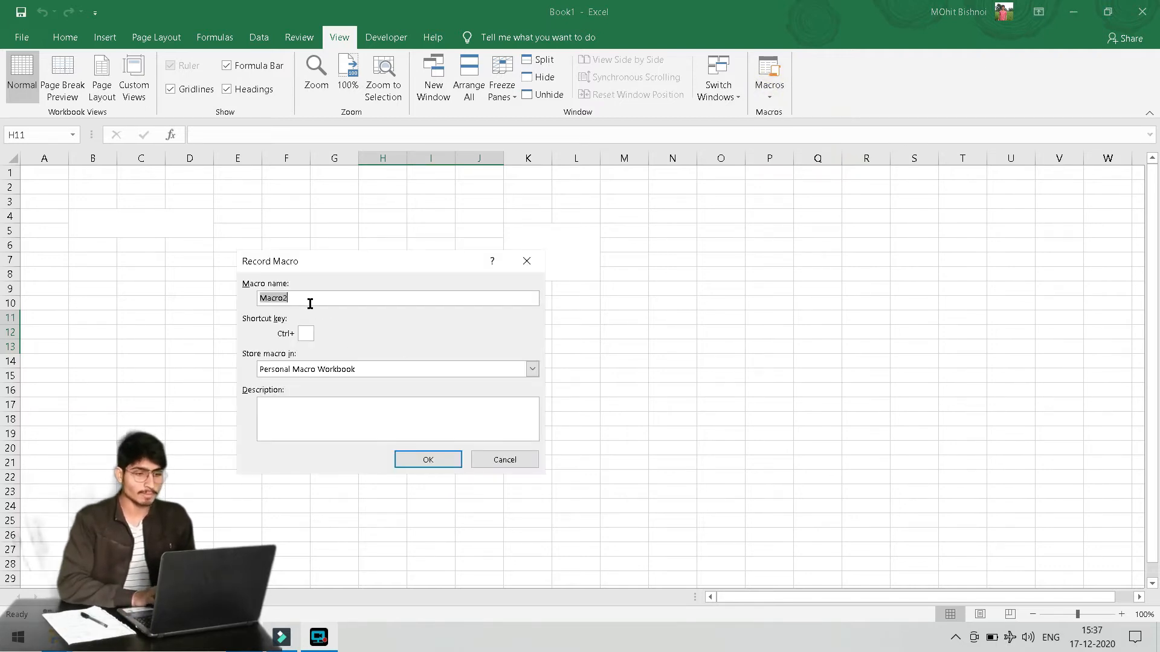
pyautogui.write('Merge')
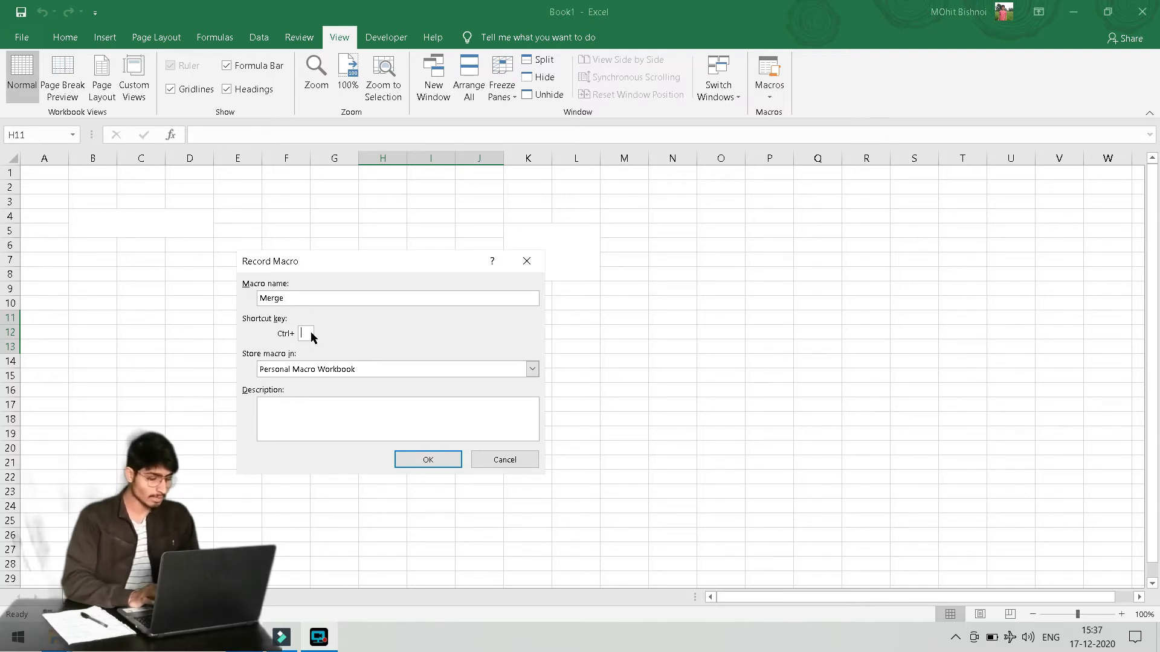
pyautogui.write('M')
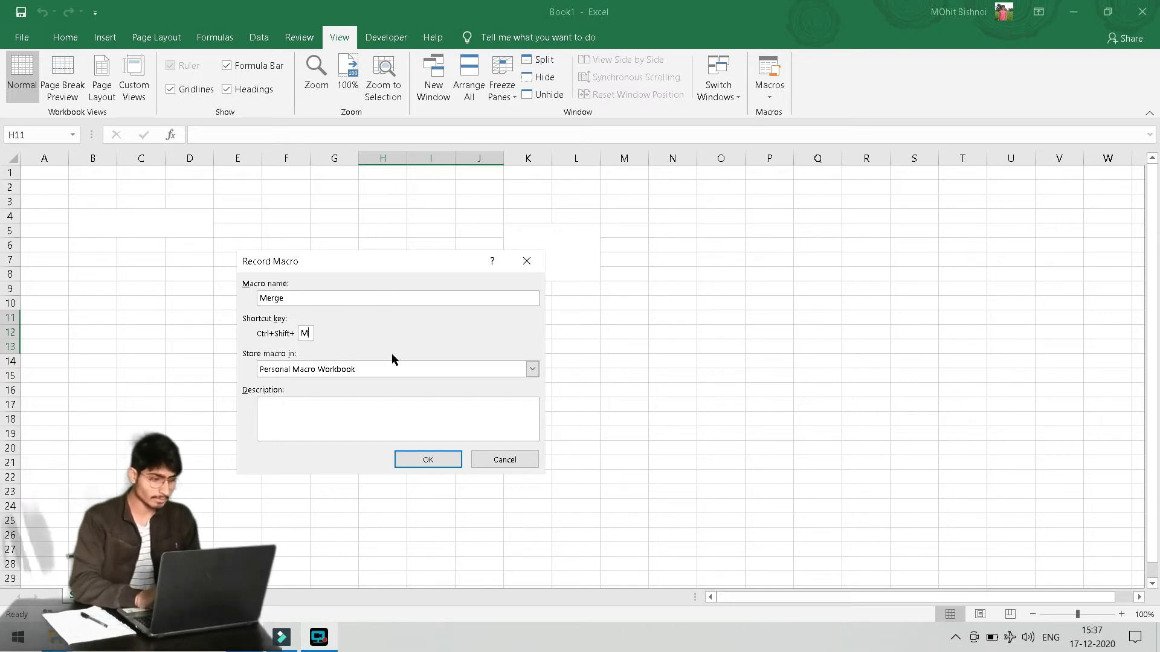
pyautogui.press('BackSpace')
pyautogui.write('I')
pyautogui.click(296, 420)
pyautogui.write('merge cells')
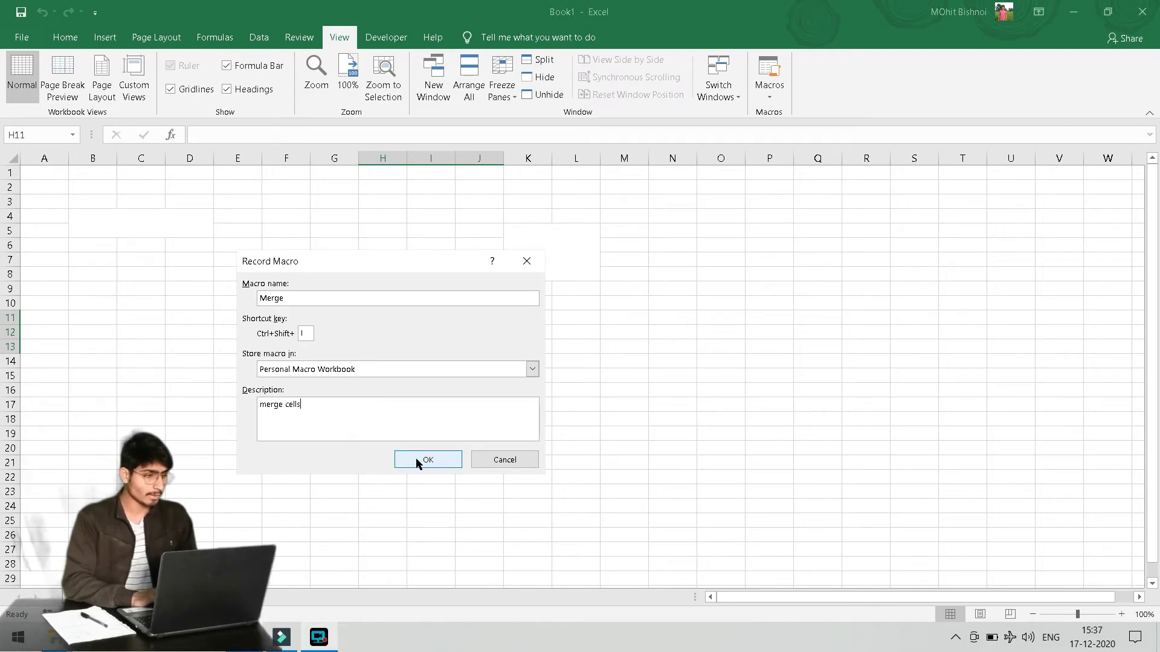
pyautogui.click(416, 458)
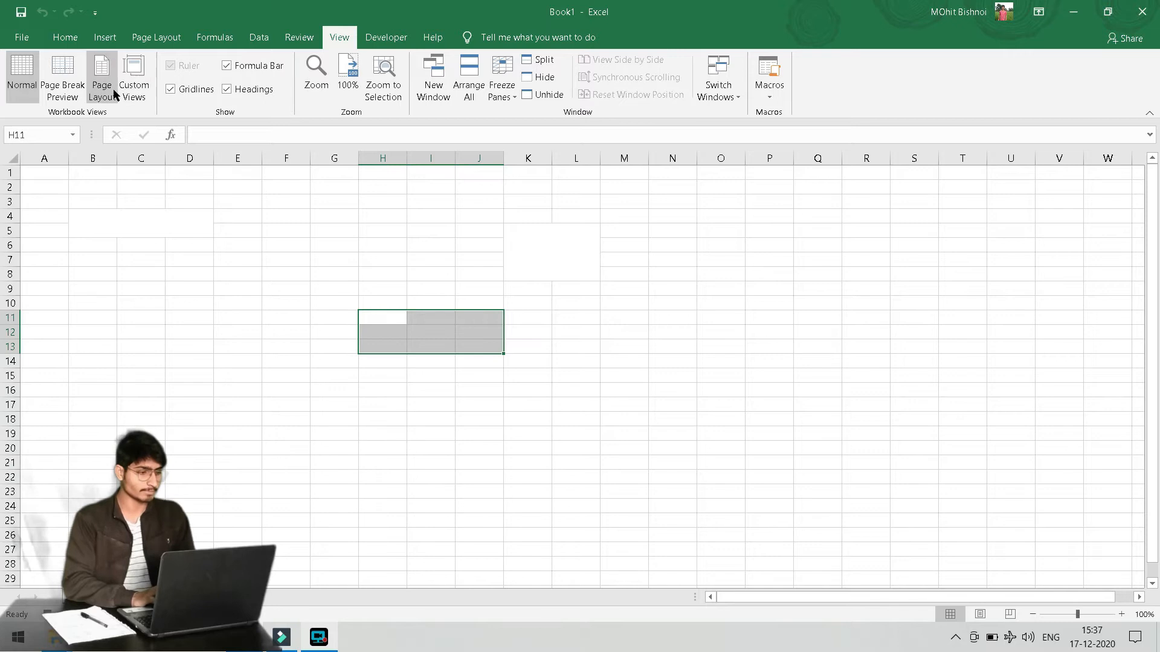
pyautogui.click(64, 39)
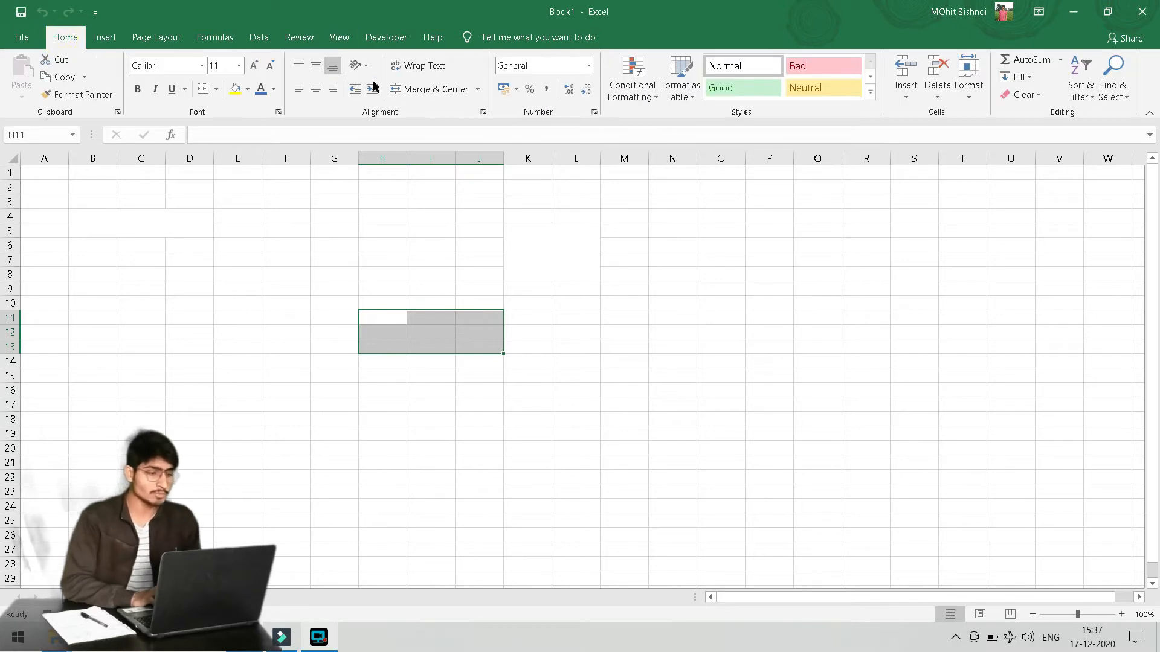
# Merge H11:J13 with Merge & Center, then apply middle and top alignment
pyautogui.click(435, 90)
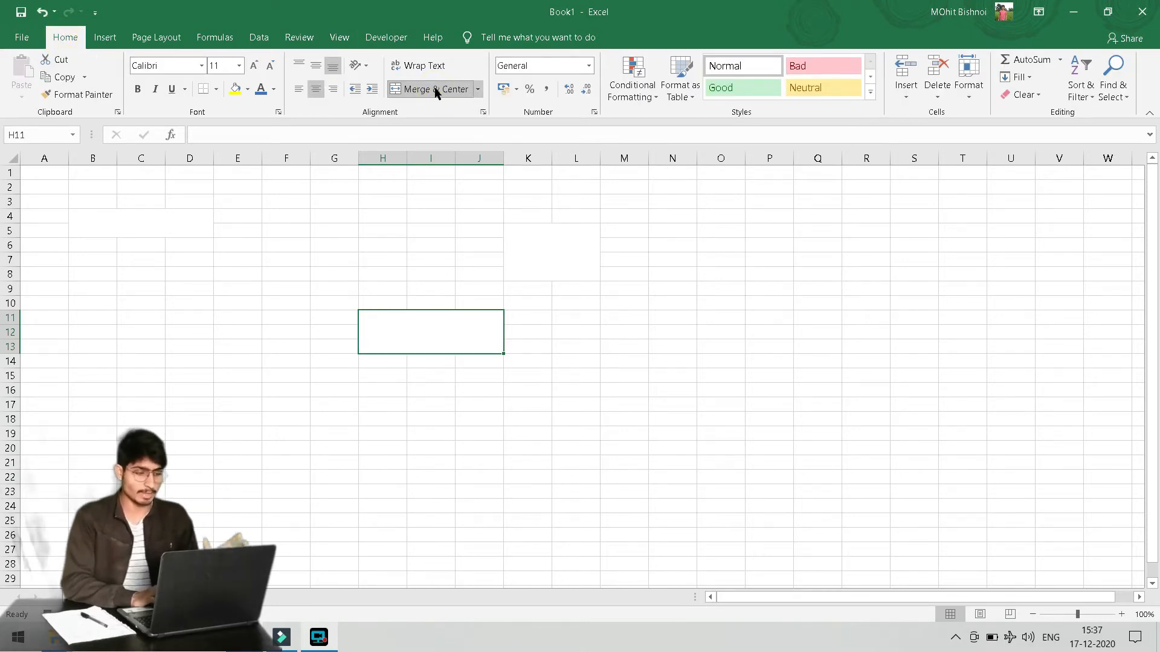
pyautogui.click(314, 67)
pyautogui.click(302, 67)
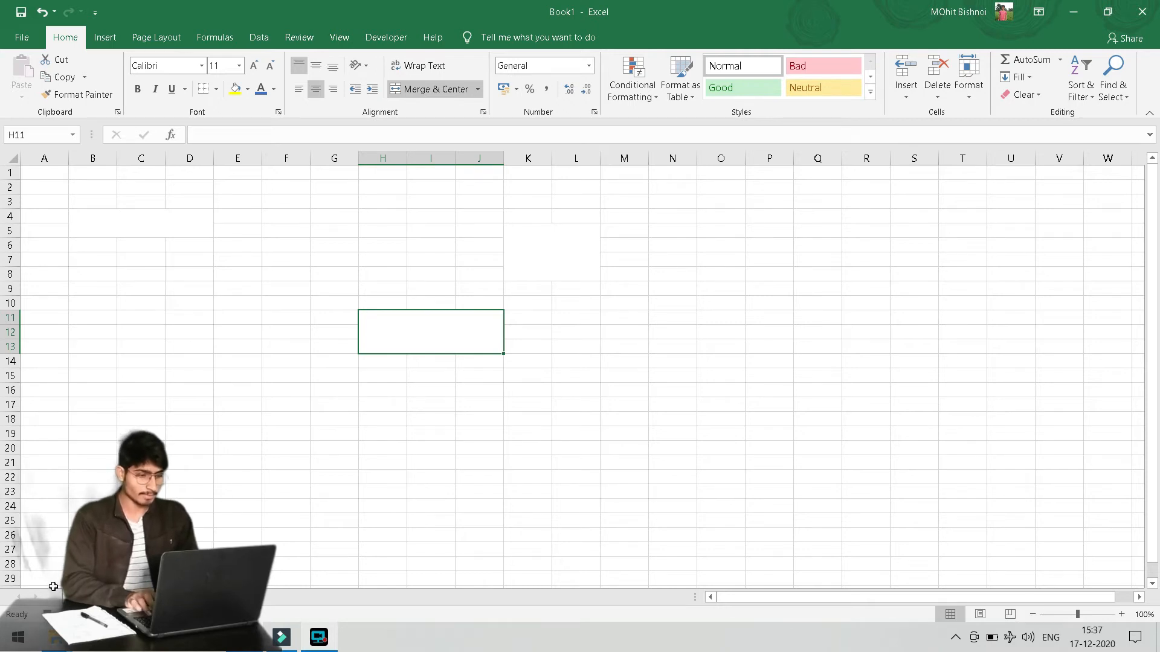
# Merge cells D13:E15 with the Merge macro
pyautogui.click(183, 445)
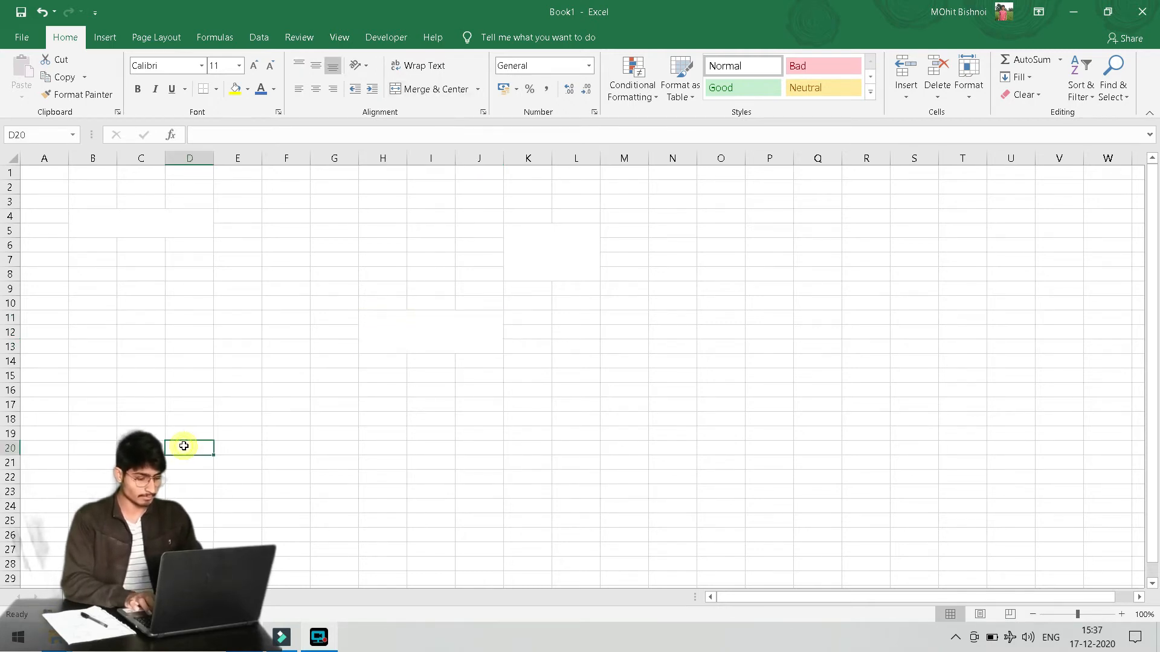
pyautogui.moveTo(185, 350); pyautogui.dragTo(249, 373)
pyautogui.hotkey('alt', 'h')
pyautogui.press('m')
pyautogui.press('c')
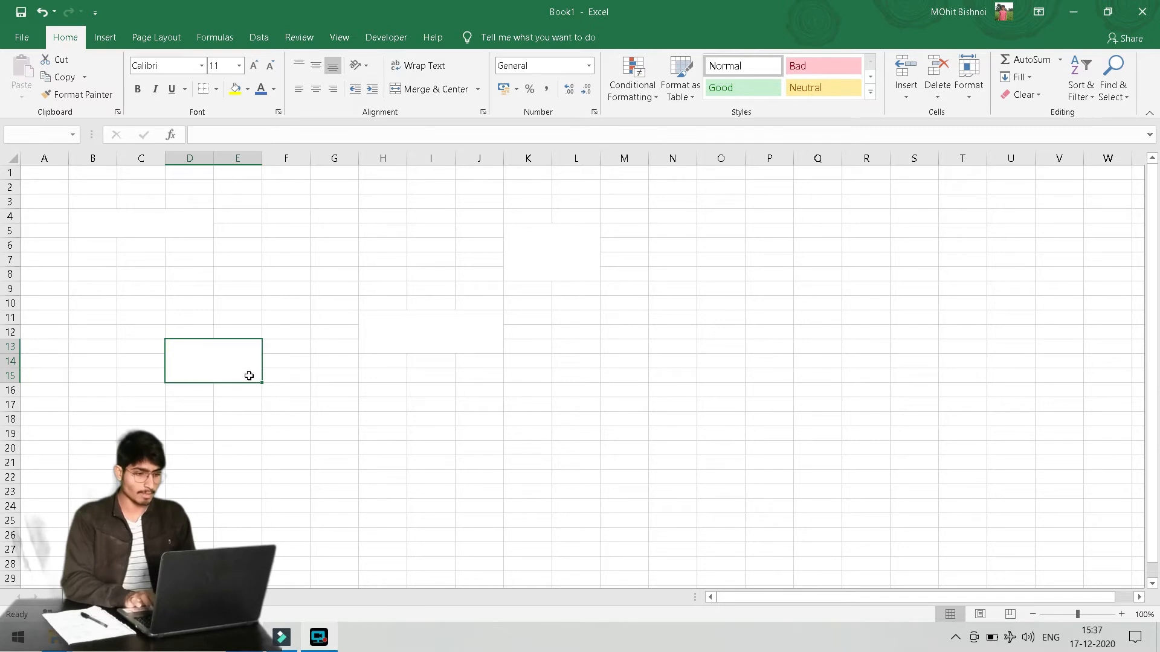
# Enter sample letters a, b, c across H14:J14 and d in J15
pyautogui.click(366, 356)
pyautogui.write('a')
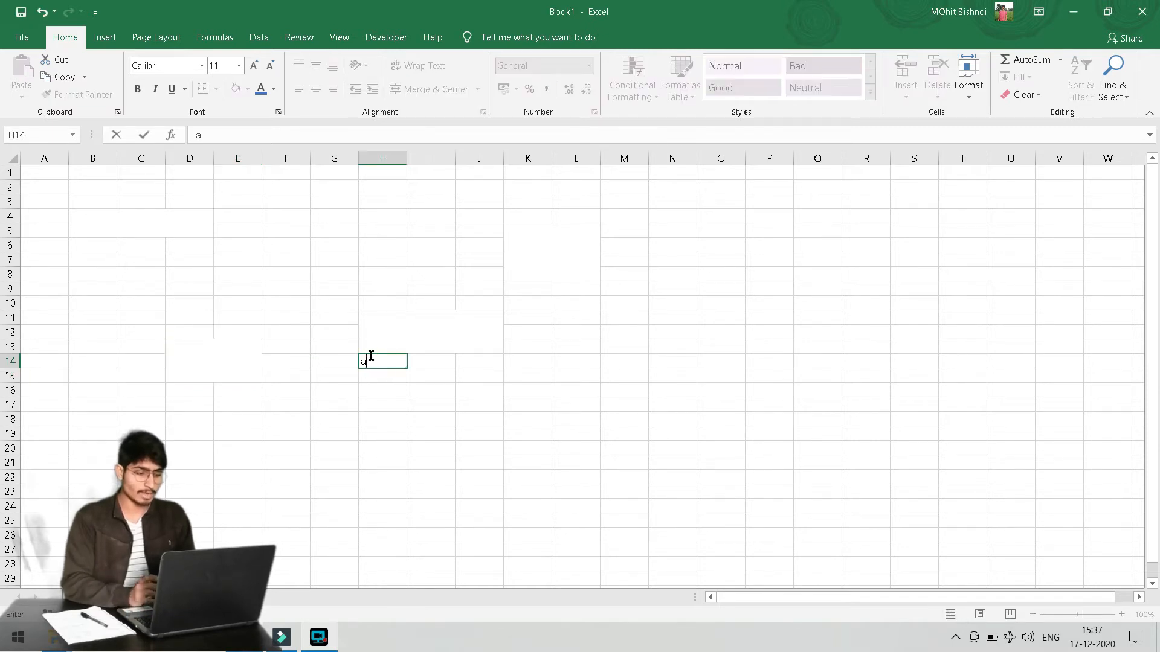
pyautogui.press('Tab')
pyautogui.write('b')
pyautogui.press('Tab')
pyautogui.write('c')
pyautogui.press('Down')
pyautogui.press('Left')
pyautogui.press('Right')
pyautogui.write('d')
pyautogui.press('Left')
# Merge H14:J15, accepting that only the upper-left value 'a' is kept
pyautogui.click(370, 358)
pyautogui.hotkey('shift', 'Down')
pyautogui.hotkey('shift', 'Right')
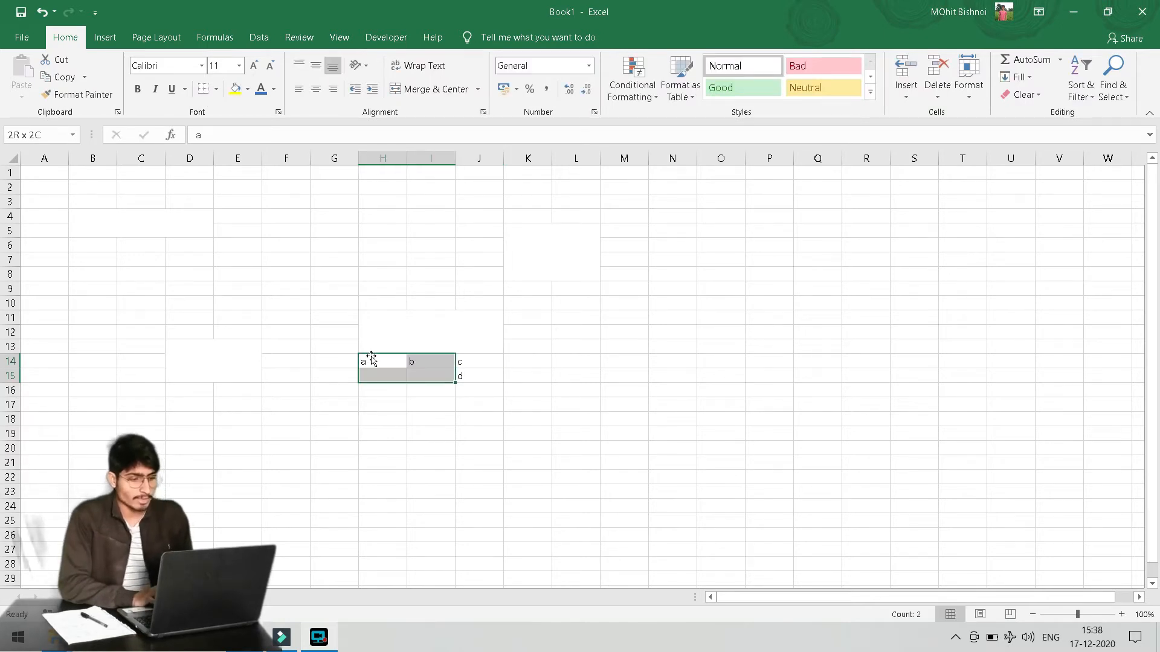
pyautogui.hotkey('shift', 'Right')
pyautogui.hotkey('alt', 'h')
pyautogui.press('m')
pyautogui.press('c')
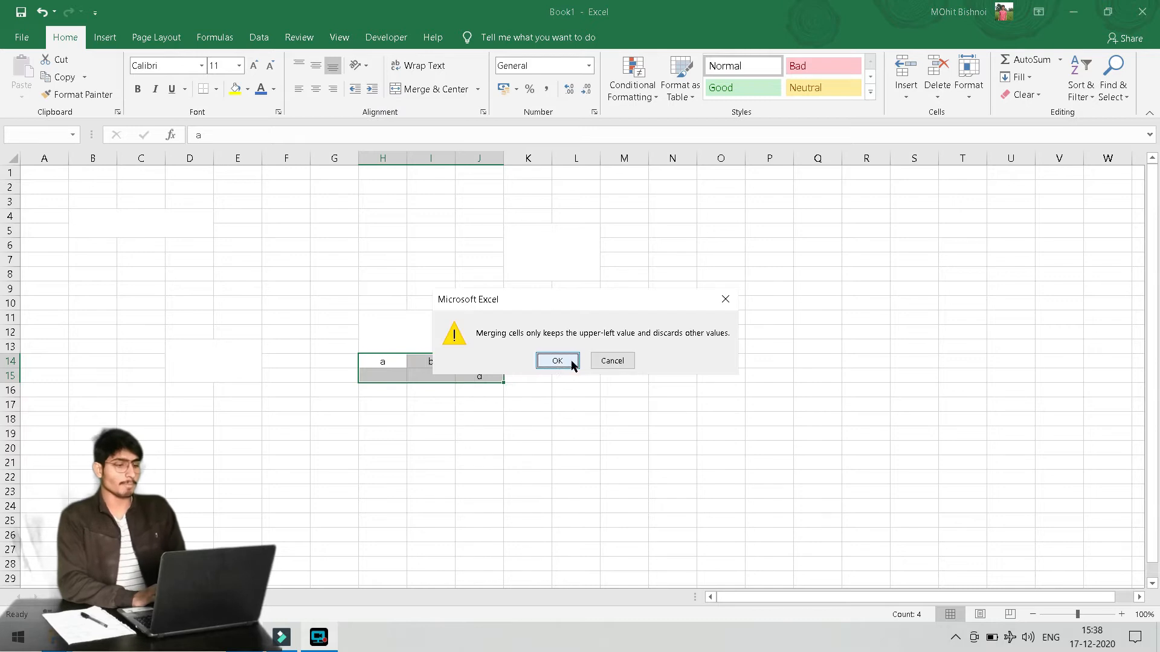
pyautogui.click(565, 363)
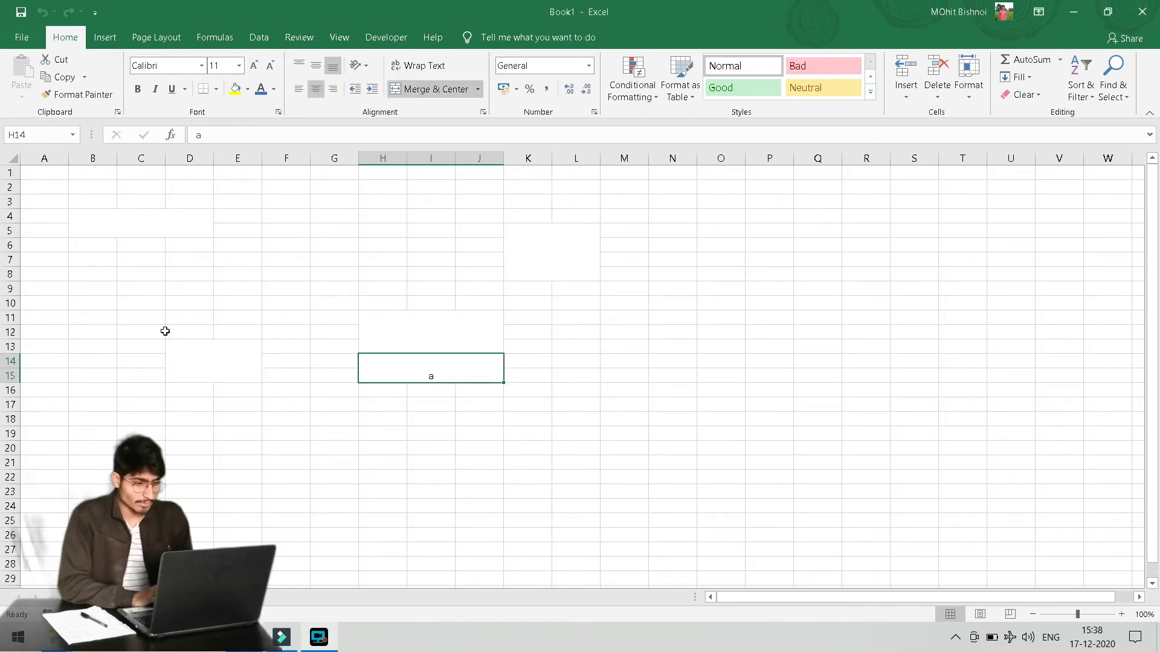
# Merge the block E19:H22 with the Merge macro
pyautogui.moveTo(252, 435); pyautogui.dragTo(375, 476)
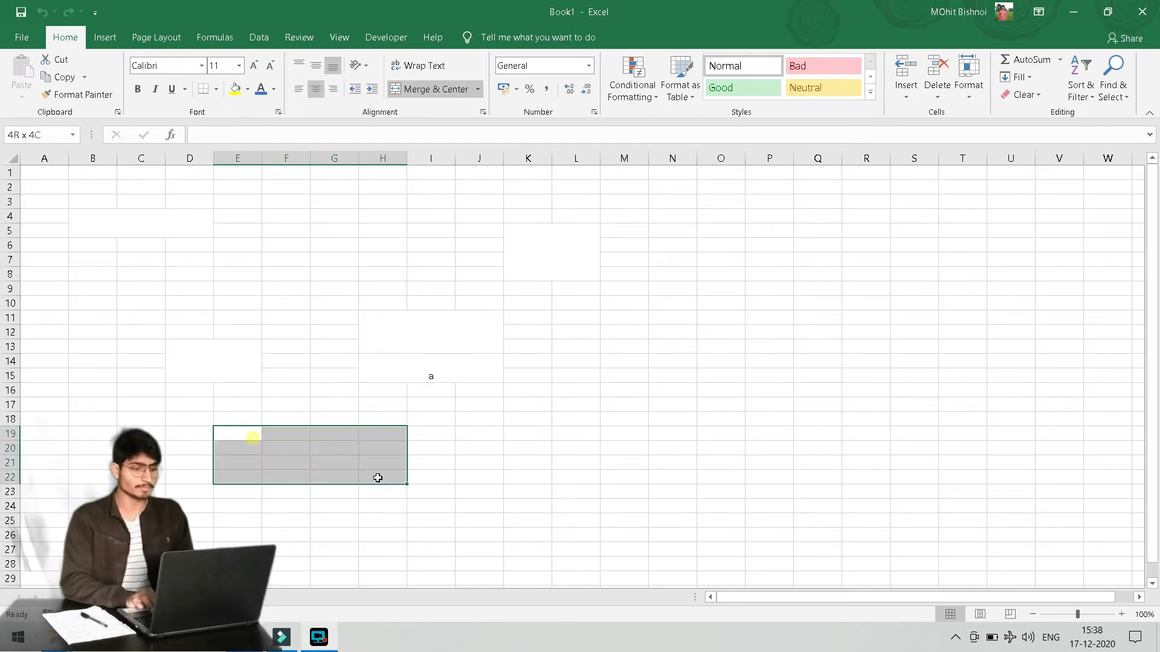
pyautogui.hotkey('alt', 'h')
pyautogui.press('m')
pyautogui.press('c')
pyautogui.click(482, 487)
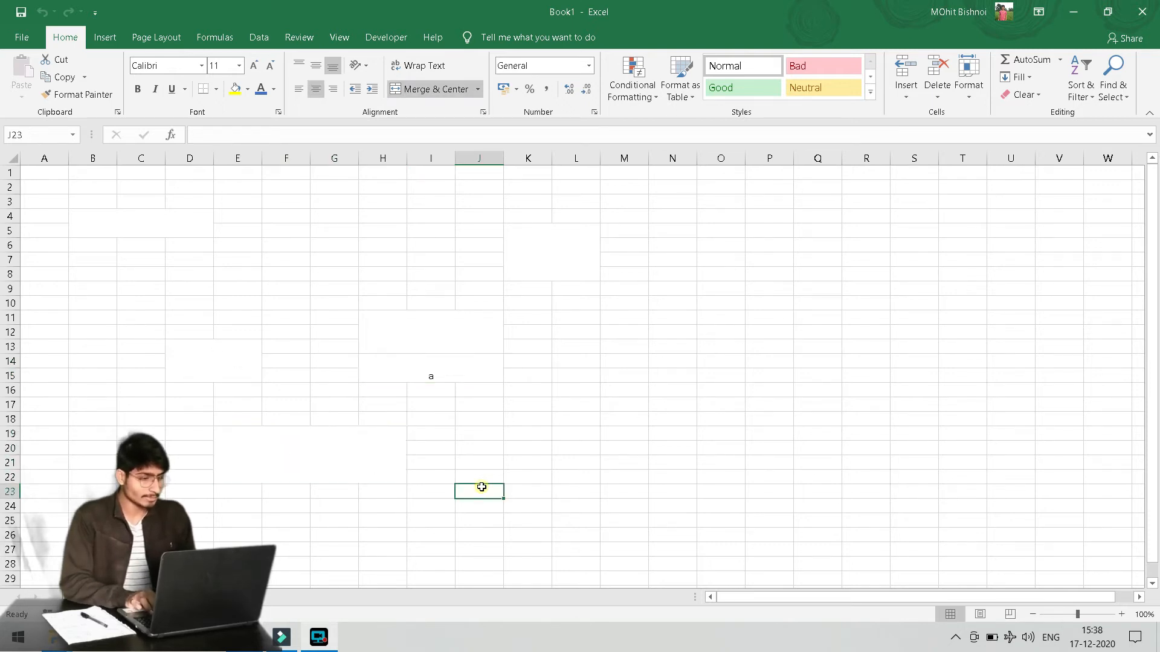
# Clear all contents and merges from A2:N24
pyautogui.moveTo(48, 182); pyautogui.dragTo(691, 500)
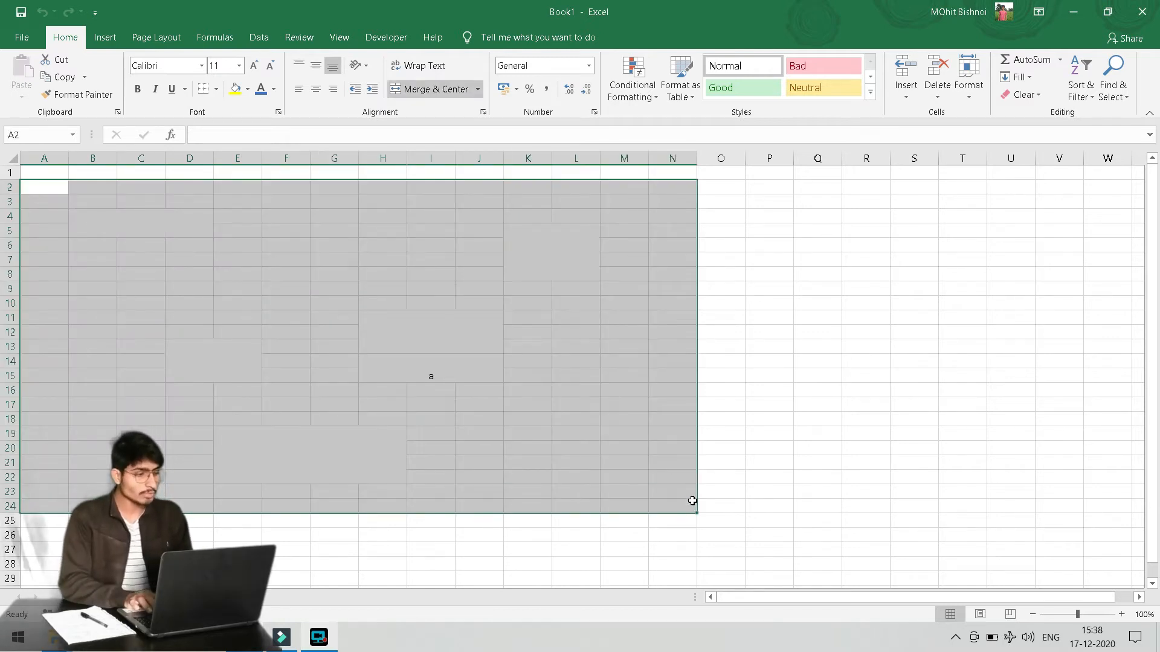
pyautogui.press('h')
pyautogui.press('e')
pyautogui.press('a')
pyautogui.click(346, 407)
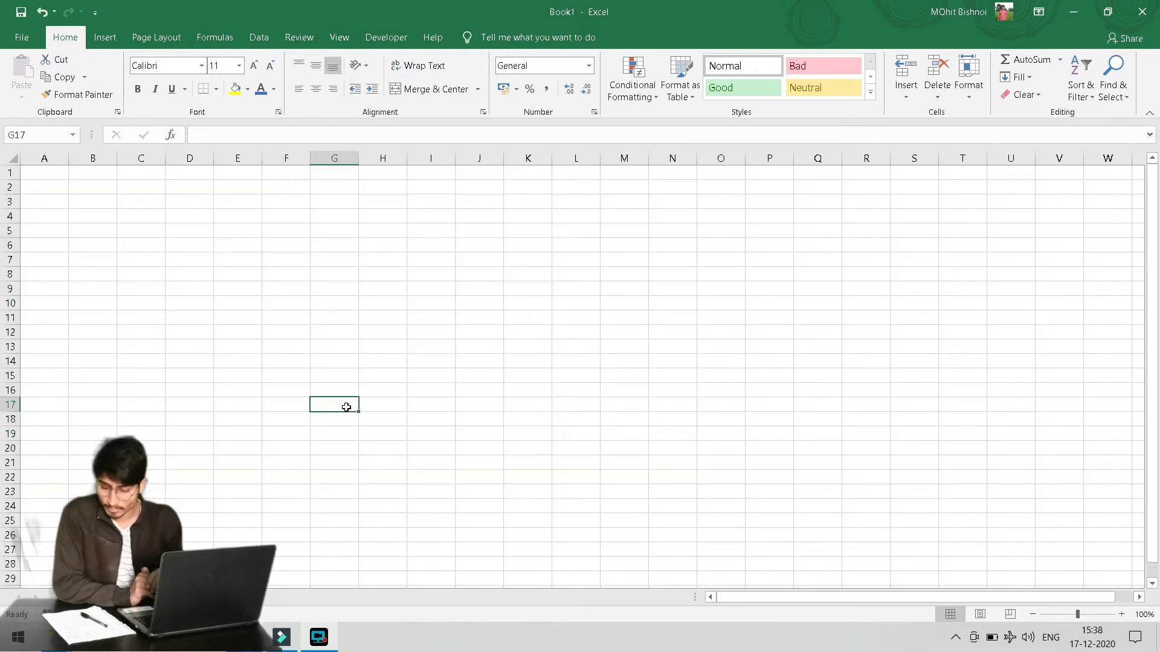
pyautogui.hotkey('ctrl', 'Home')
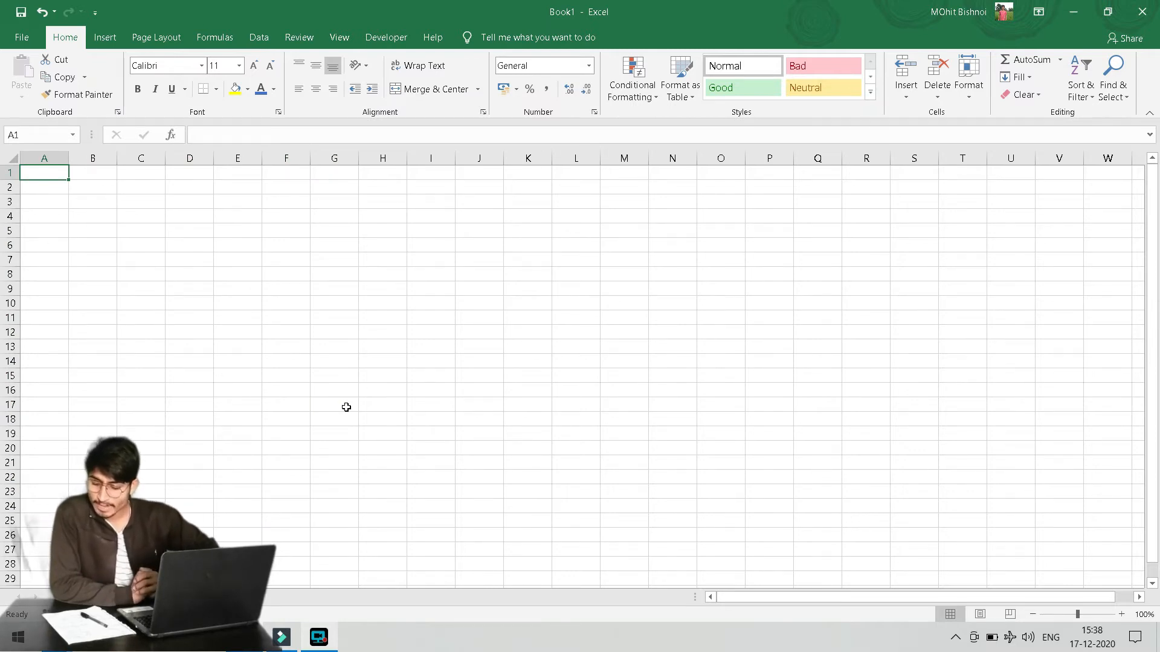
pyautogui.click(339, 38)
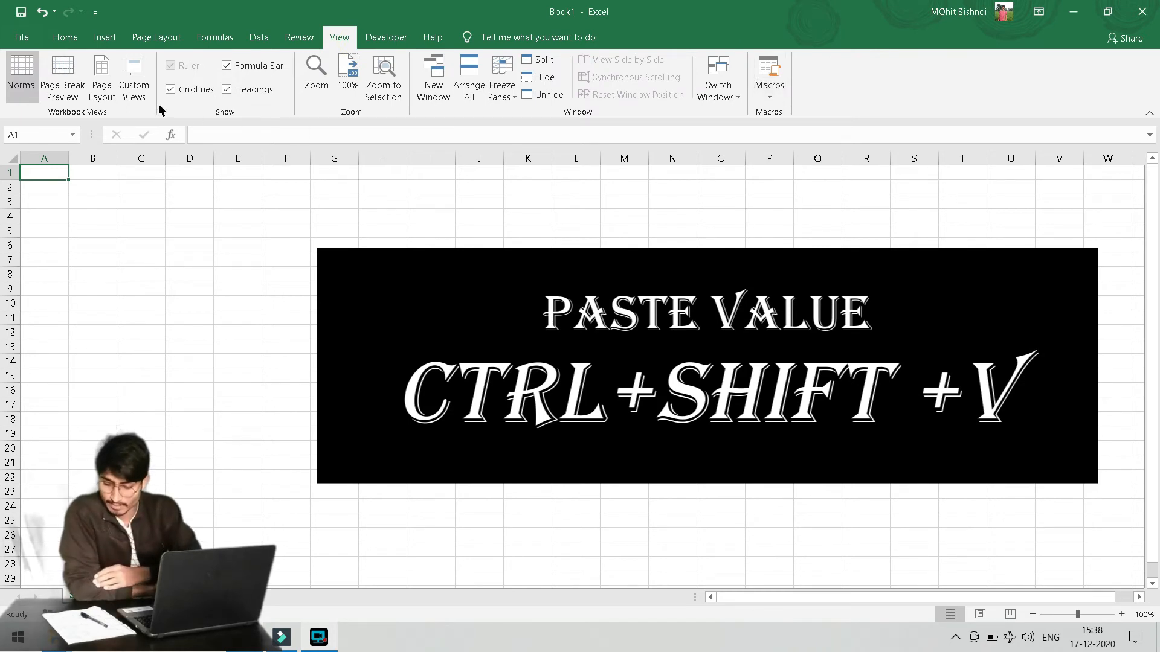
pyautogui.click(64, 40)
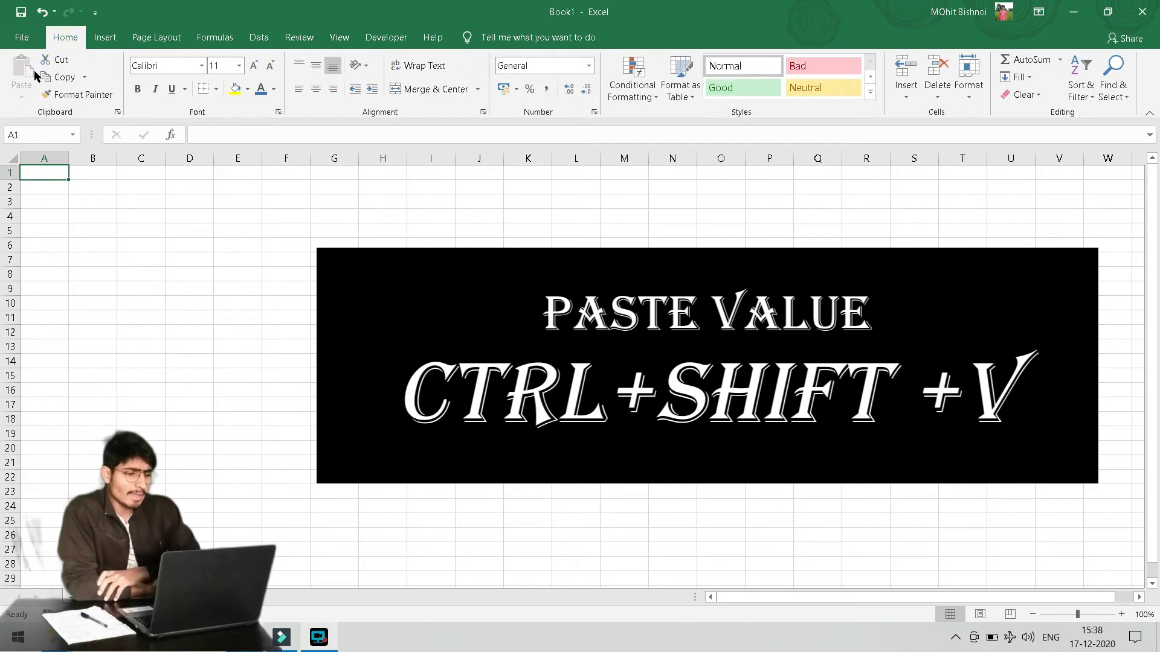
pyautogui.click(138, 231)
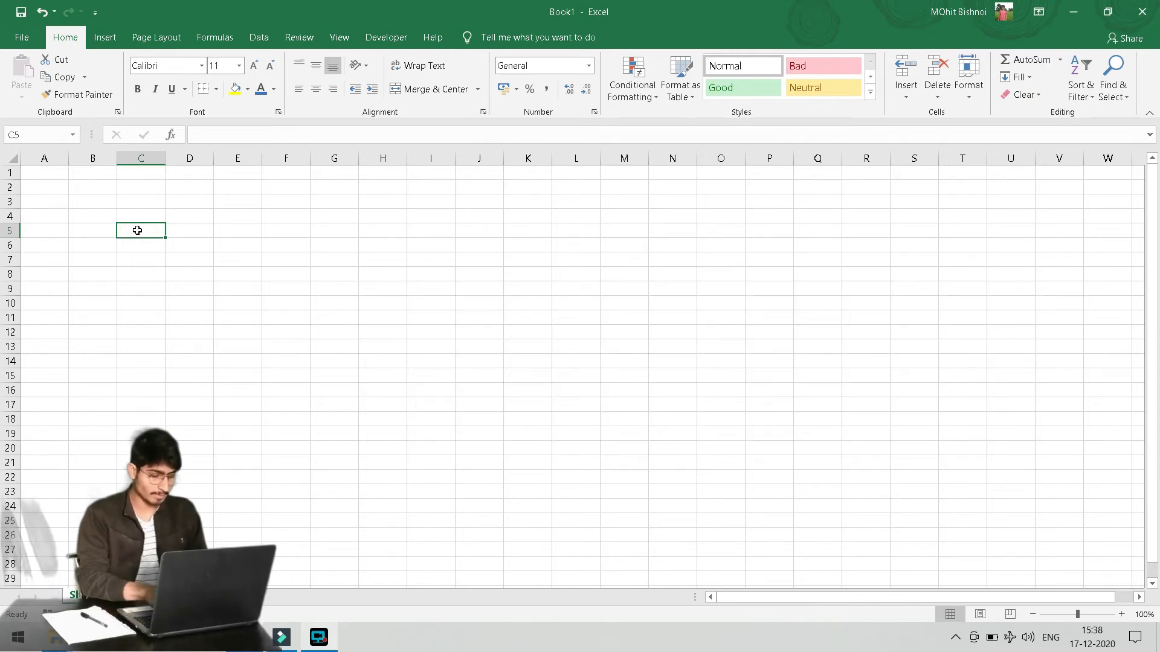
# Enter abc in C4 and make it bold, italic, underlined with a yellow fill
pyautogui.press('Up')
pyautogui.write('abc')
pyautogui.press('Return')
pyautogui.press('Up')
pyautogui.hotkey('ctrl', 'b')
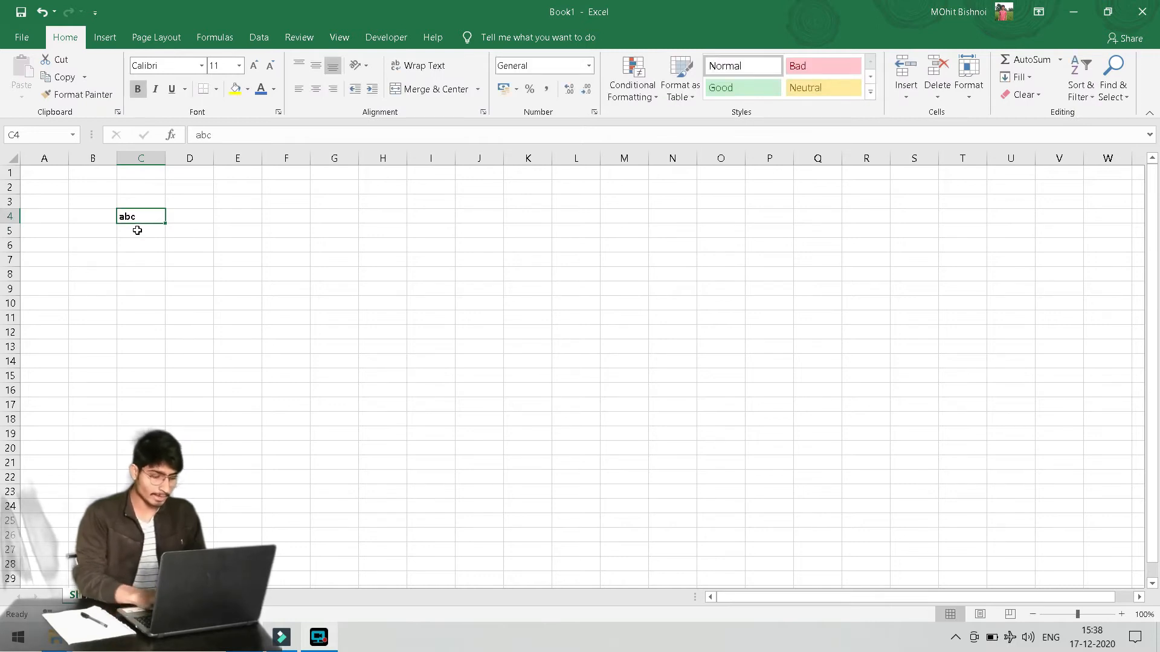
pyautogui.hotkey('ctrl', 'i')
pyautogui.hotkey('ctrl', 'u')
pyautogui.hotkey('ctrl', 'shift', 'y')
pyautogui.press('Down')
pyautogui.press('Up')
pyautogui.press('Down')
pyautogui.press('Down')
pyautogui.press('Up')
pyautogui.press('Up')
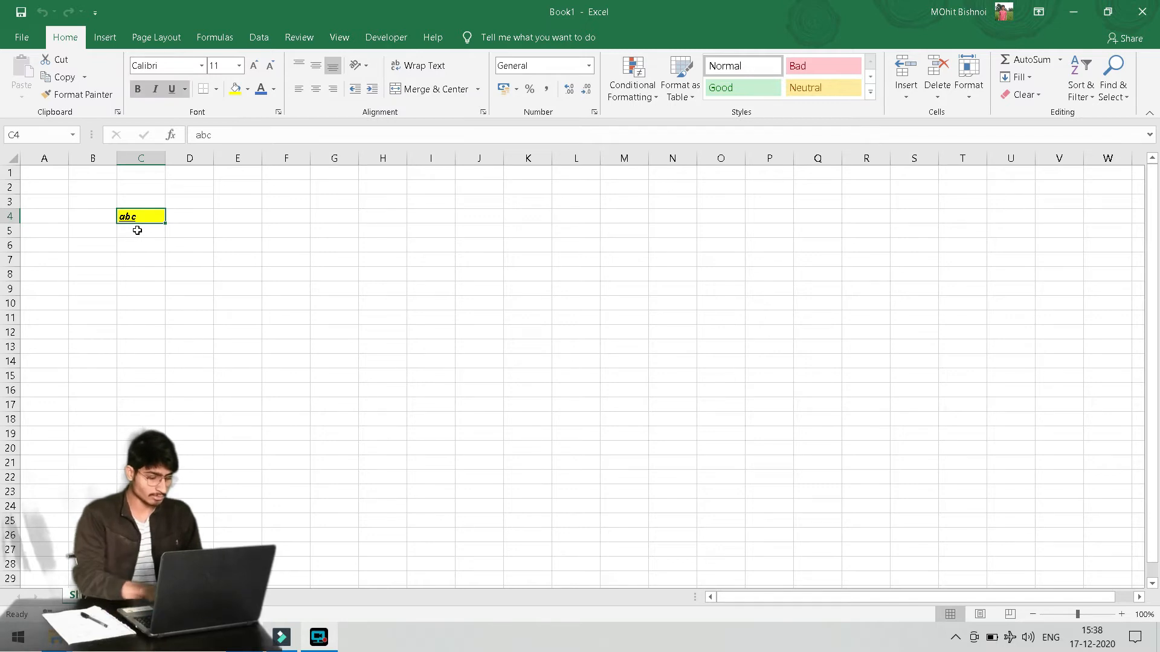
# Copy C4, paste plain values into D7 and E7 and a full formatted copy into E10
pyautogui.hotkey('ctrl', 'c')
pyautogui.press('Down')
pyautogui.press('Down')
pyautogui.press('Down')
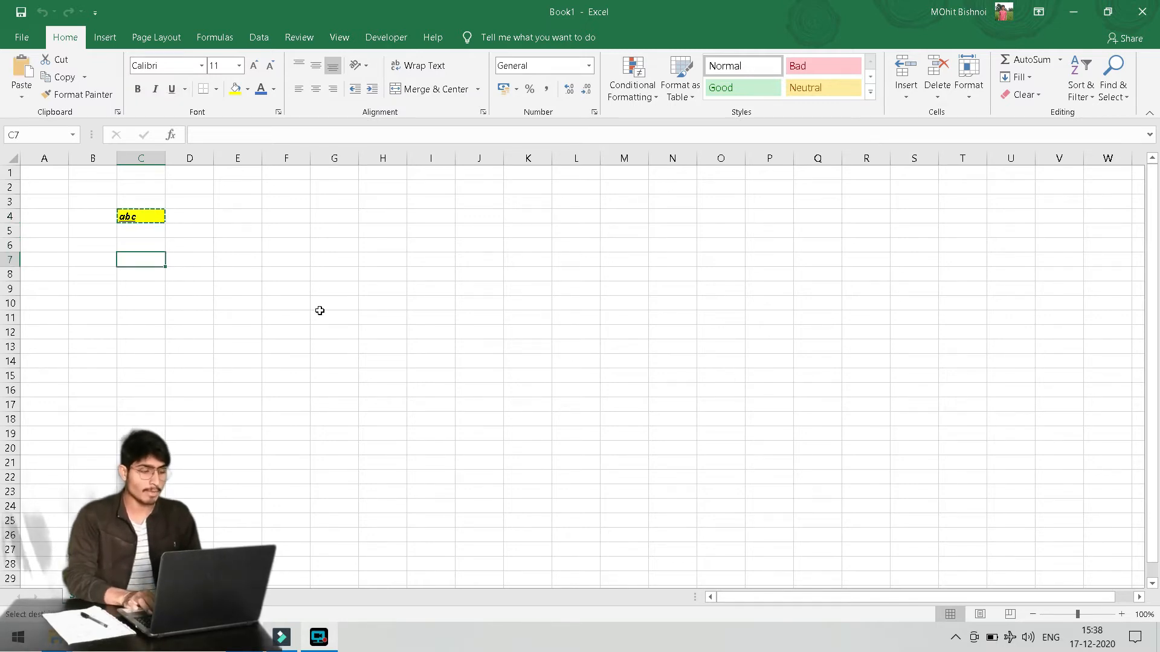
pyautogui.press('Right')
pyautogui.hotkey('ctrl', 'v')
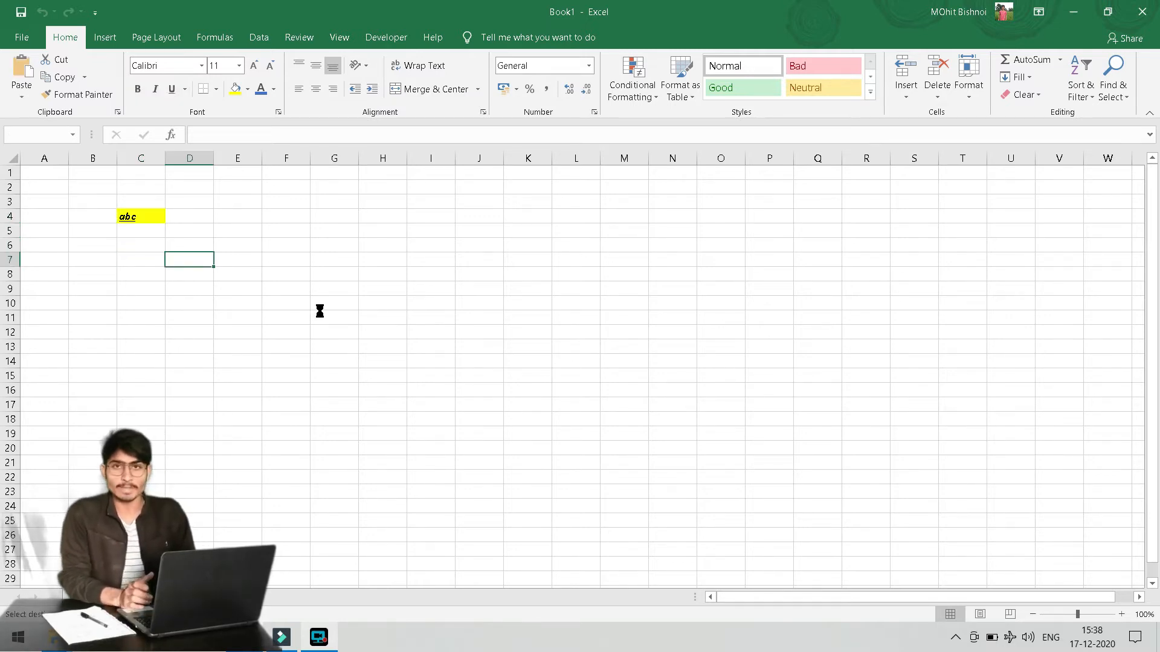
pyautogui.click(237, 307)
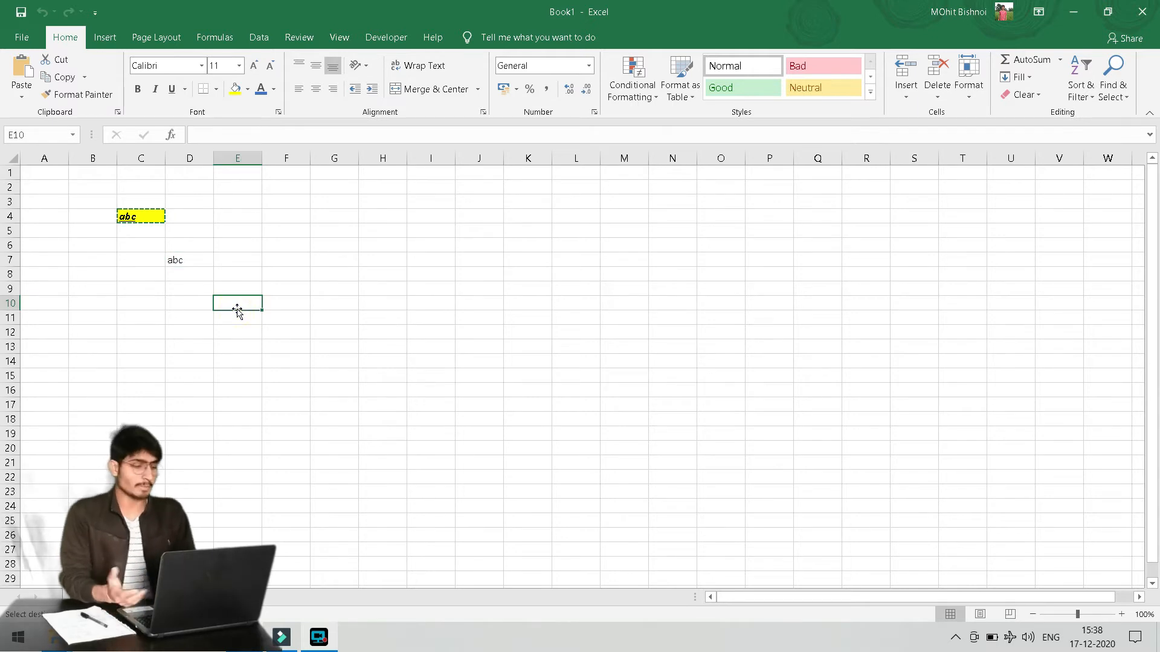
pyautogui.hotkey('ctrl', 'v')
pyautogui.press('Up')
pyautogui.press('Up')
pyautogui.press('Up')
pyautogui.hotkey('ctrl', 'v')
# Move the active cell around the sheet to G11 and show the View tab
pyautogui.press('Down')
pyautogui.press('Down')
pyautogui.press('Left')
pyautogui.press('Left')
pyautogui.press('Down')
pyautogui.press('Right')
pyautogui.press('Up')
pyautogui.press('Up')
pyautogui.press('Up')
pyautogui.press('Up')
pyautogui.press('Up')
pyautogui.press('Left')
pyautogui.press('Down')
pyautogui.press('Down')
pyautogui.press('Down')
pyautogui.press('Right')
pyautogui.press('Right')
pyautogui.press('Right')
pyautogui.press('Down')
pyautogui.press('Down')
pyautogui.press('Right')
pyautogui.press('Down')
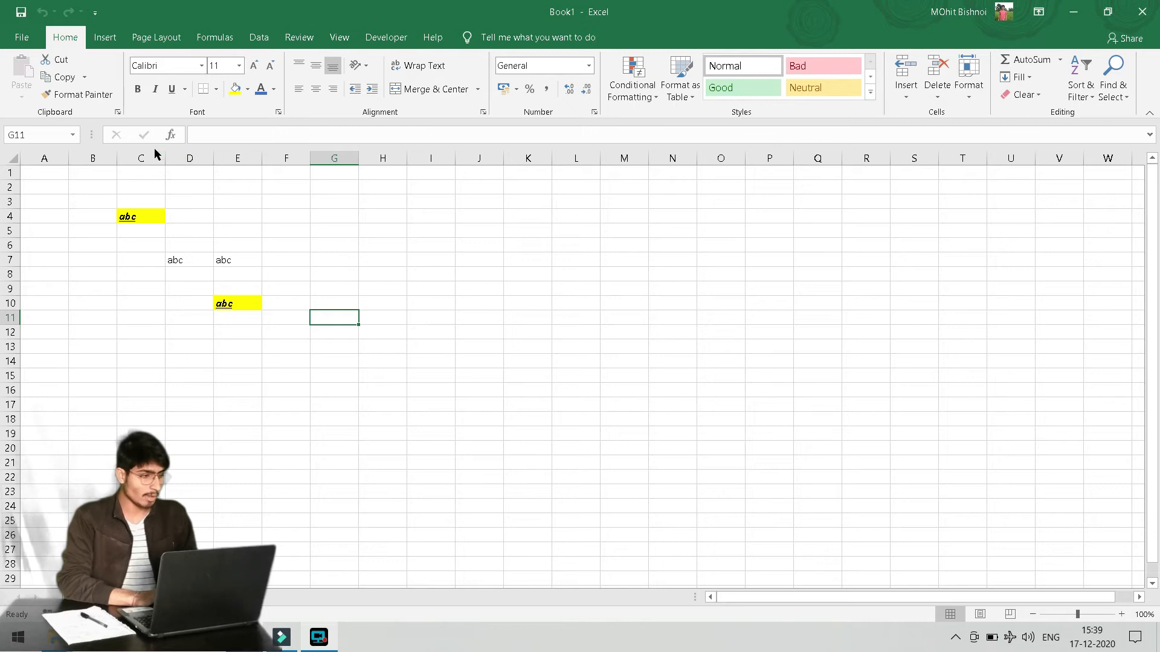
pyautogui.click(339, 37)
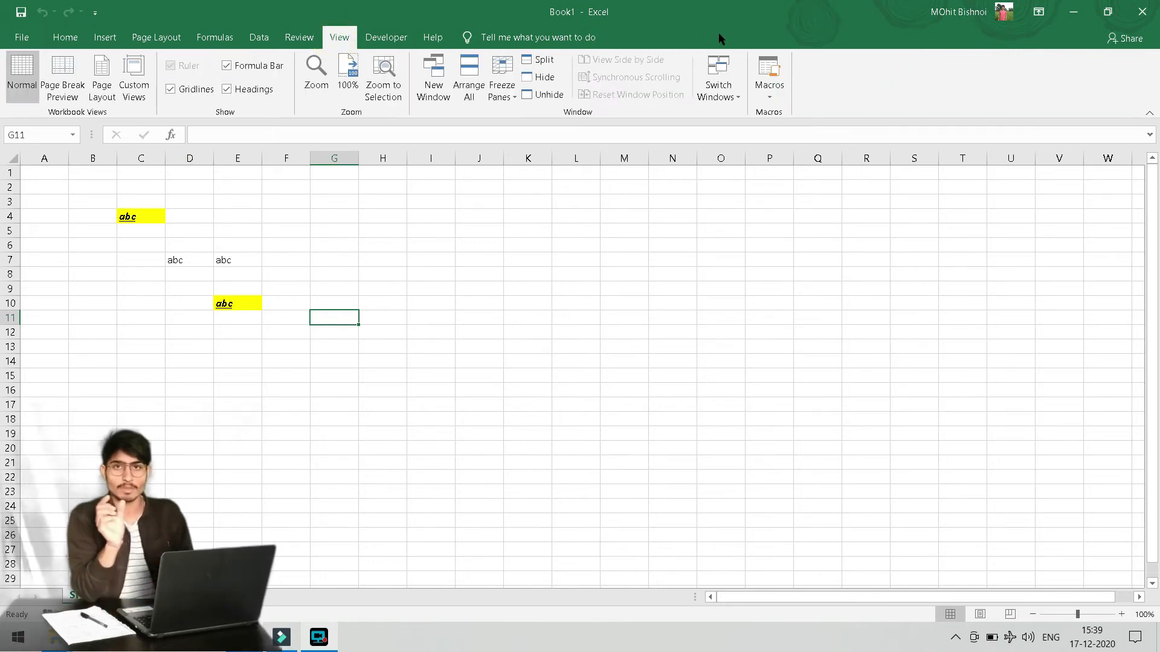
# Copy the yellow abc from E10 and select empty cell J12 as the paste destination
pyautogui.click(234, 302)
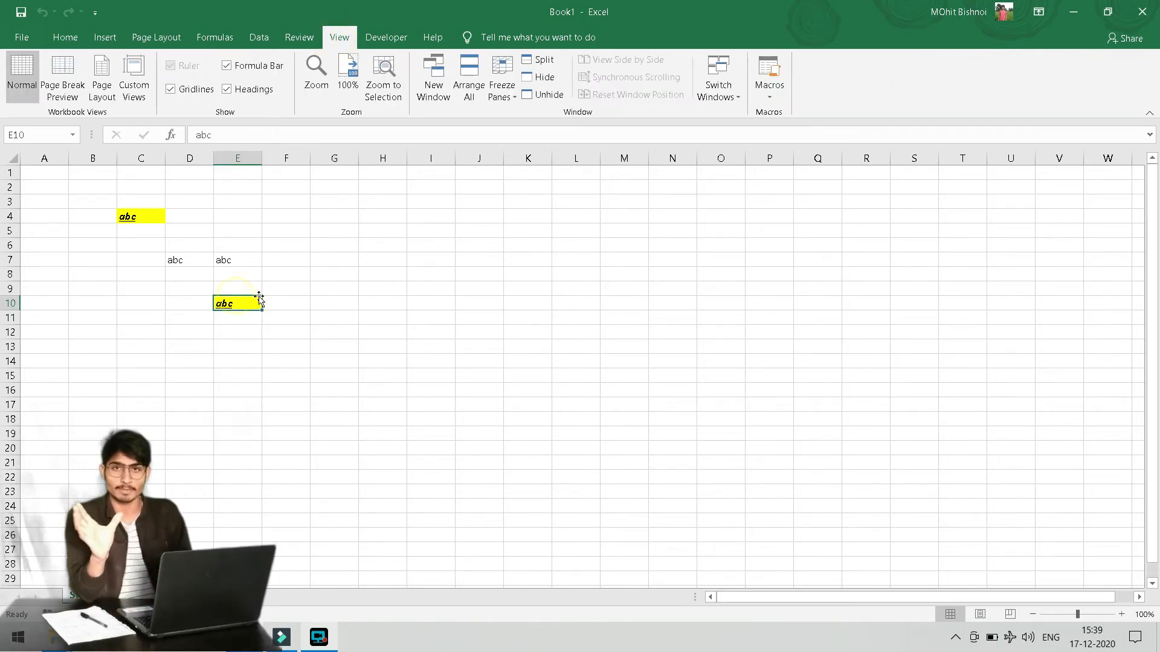
pyautogui.hotkey('ctrl', 'c')
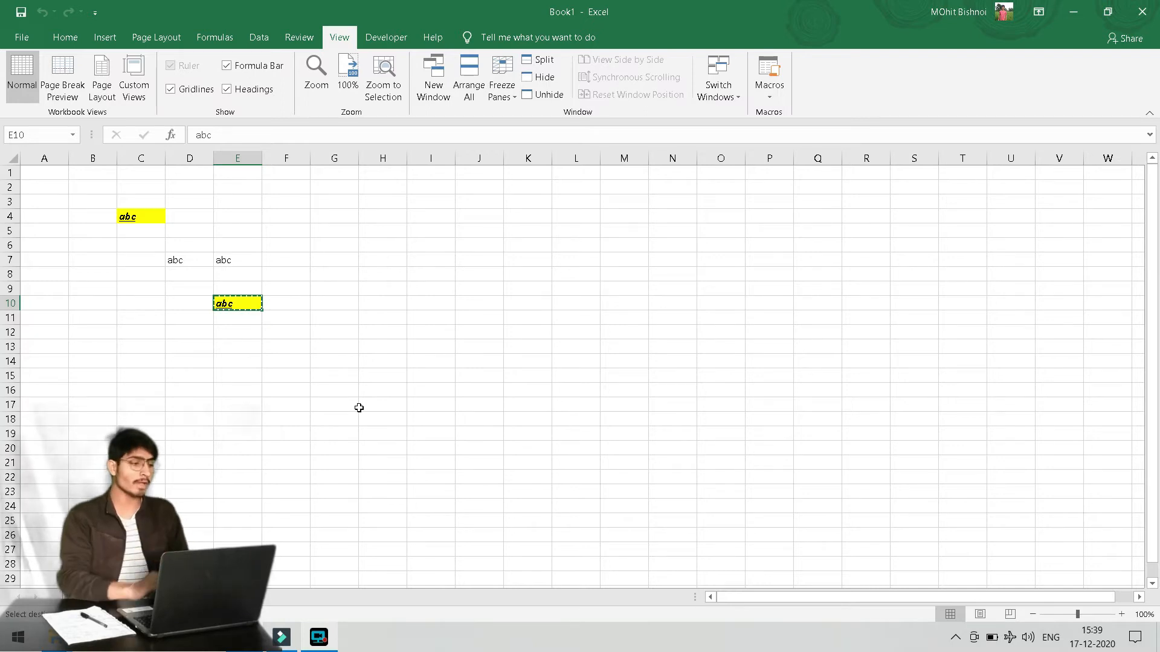
pyautogui.click(296, 318)
pyautogui.click(379, 326)
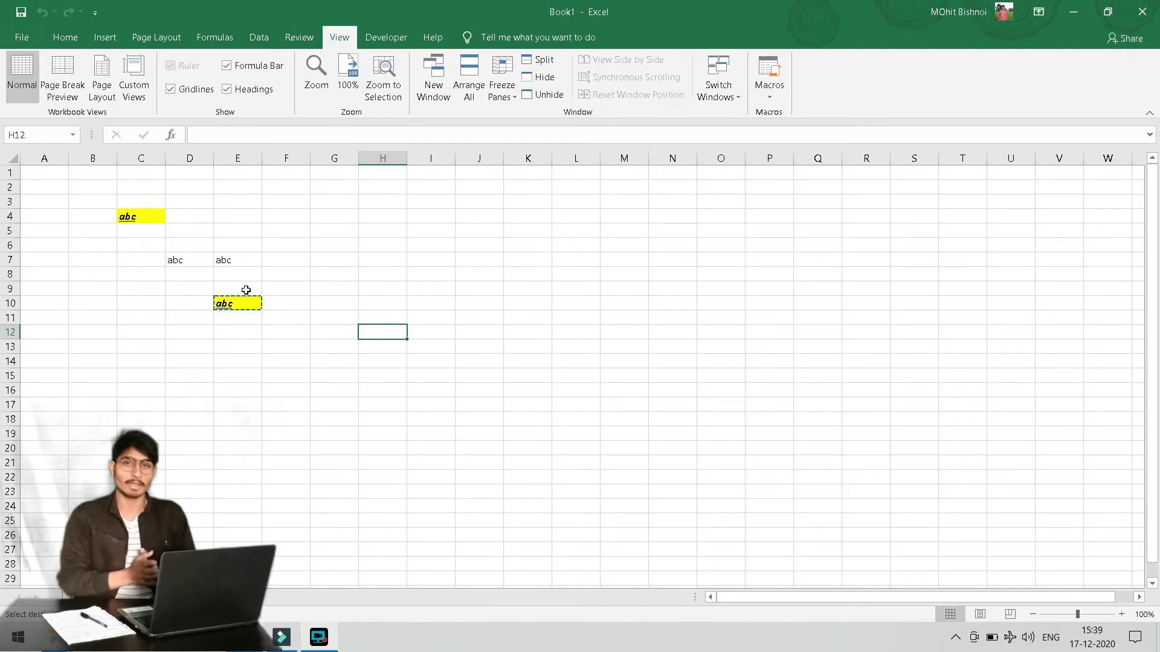
pyautogui.click(457, 250)
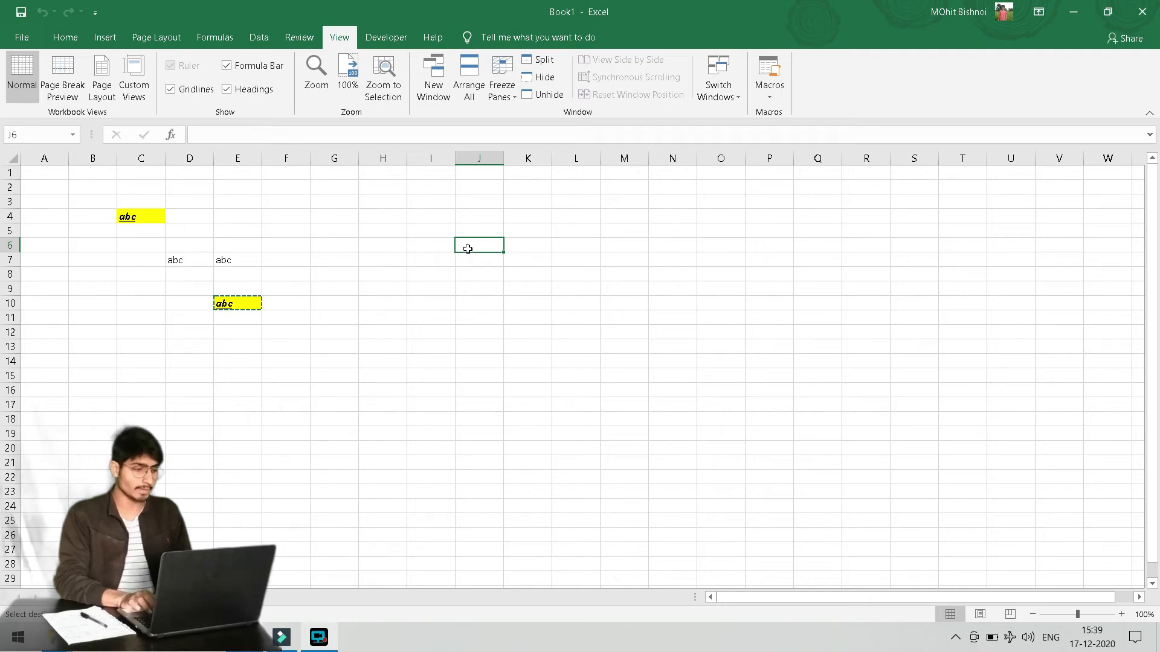
pyautogui.click(472, 326)
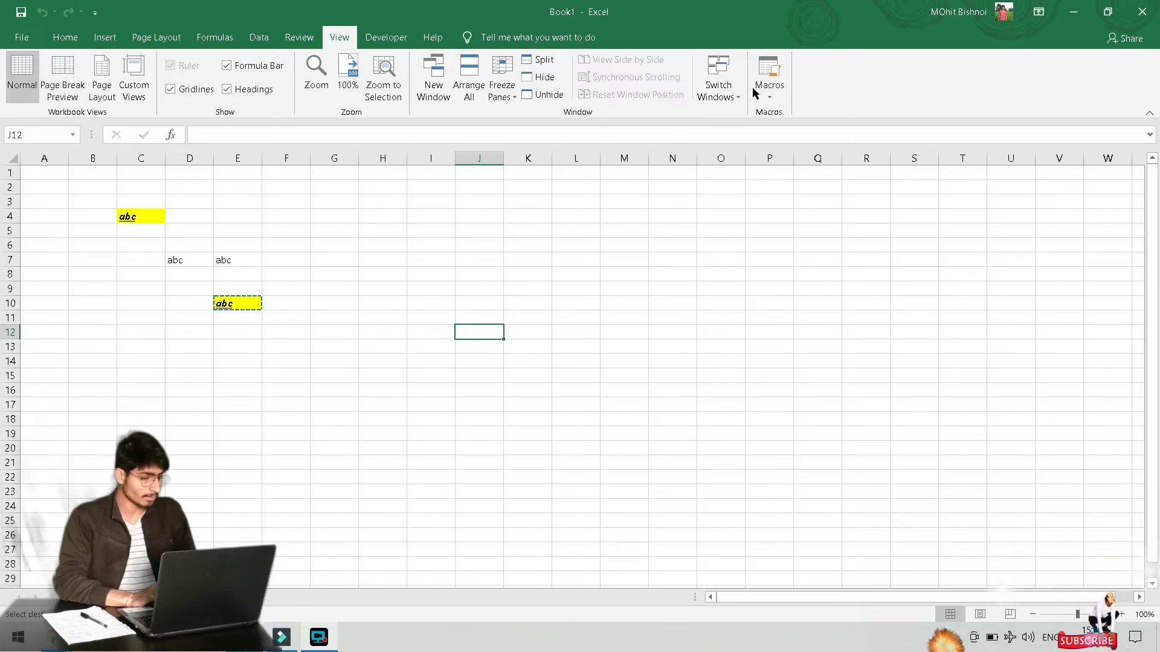
# Start a new macro recording, name it 'paste as vV', and move the dialog aside
pyautogui.click(770, 94)
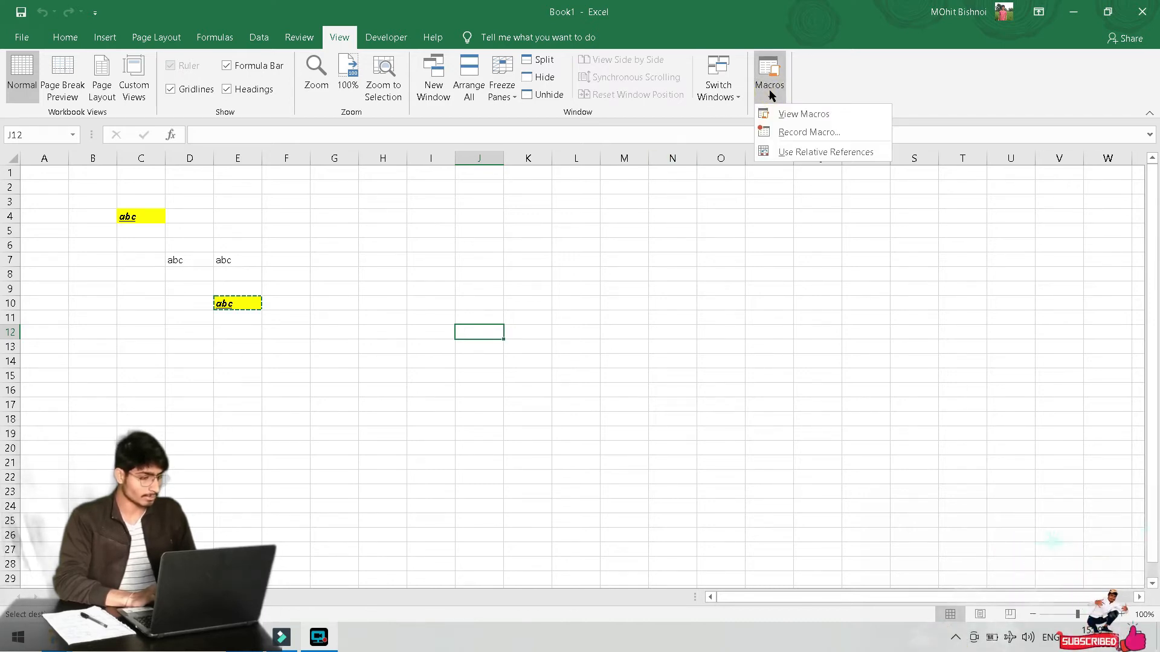
pyautogui.click(834, 131)
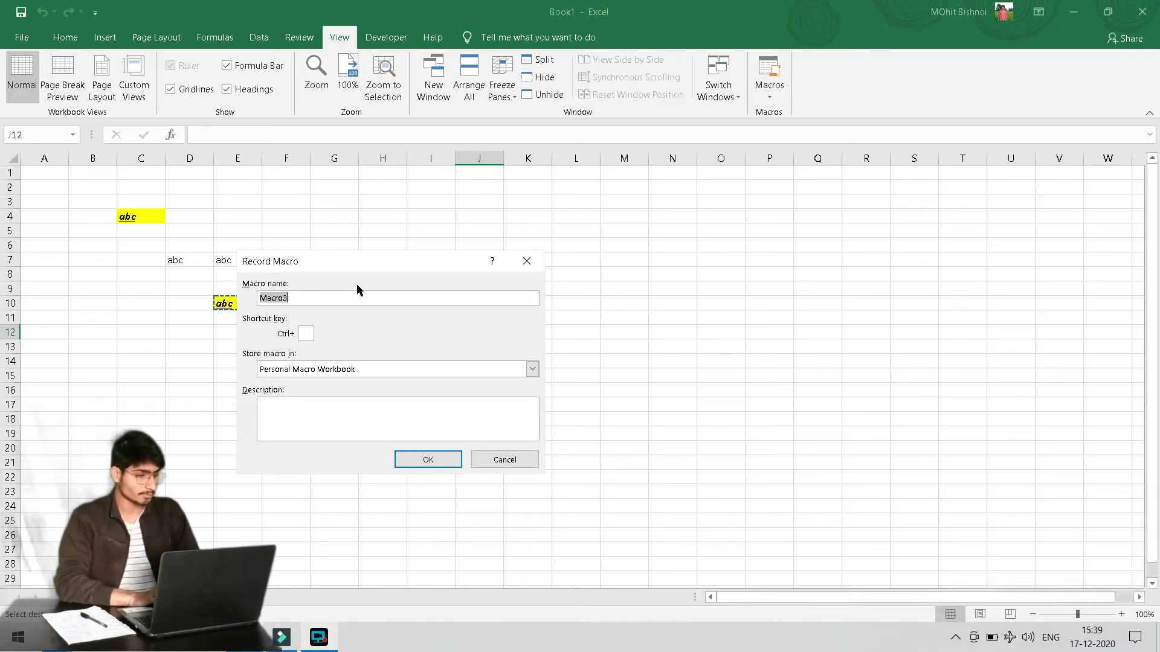
pyautogui.write('paste ')
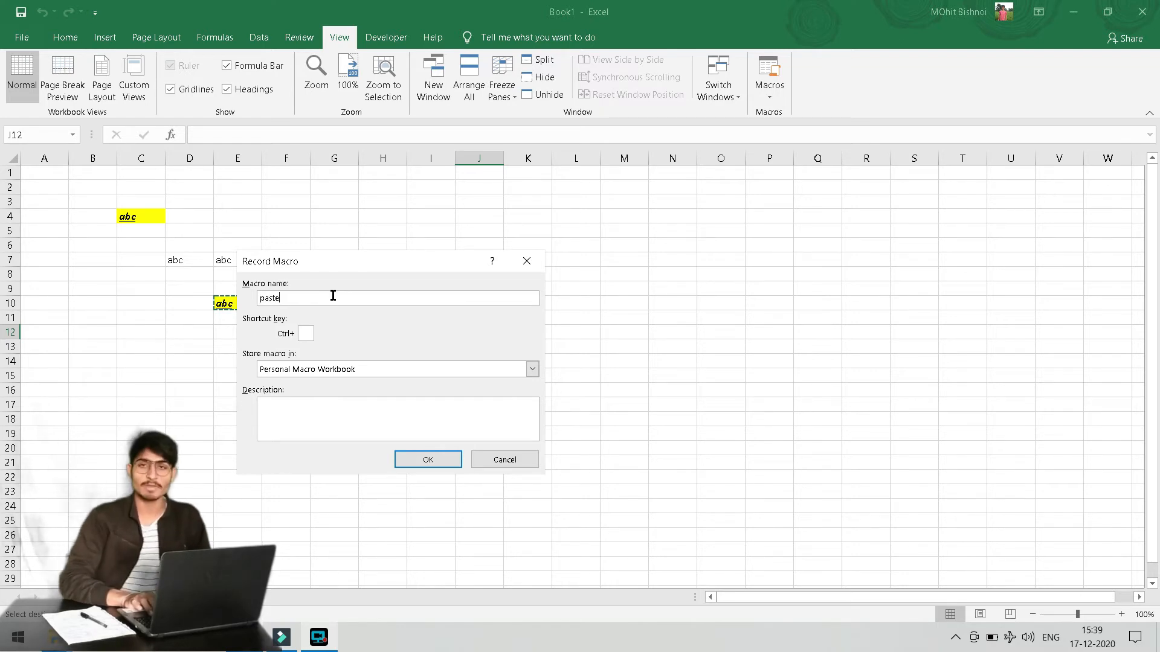
pyautogui.write('as value')
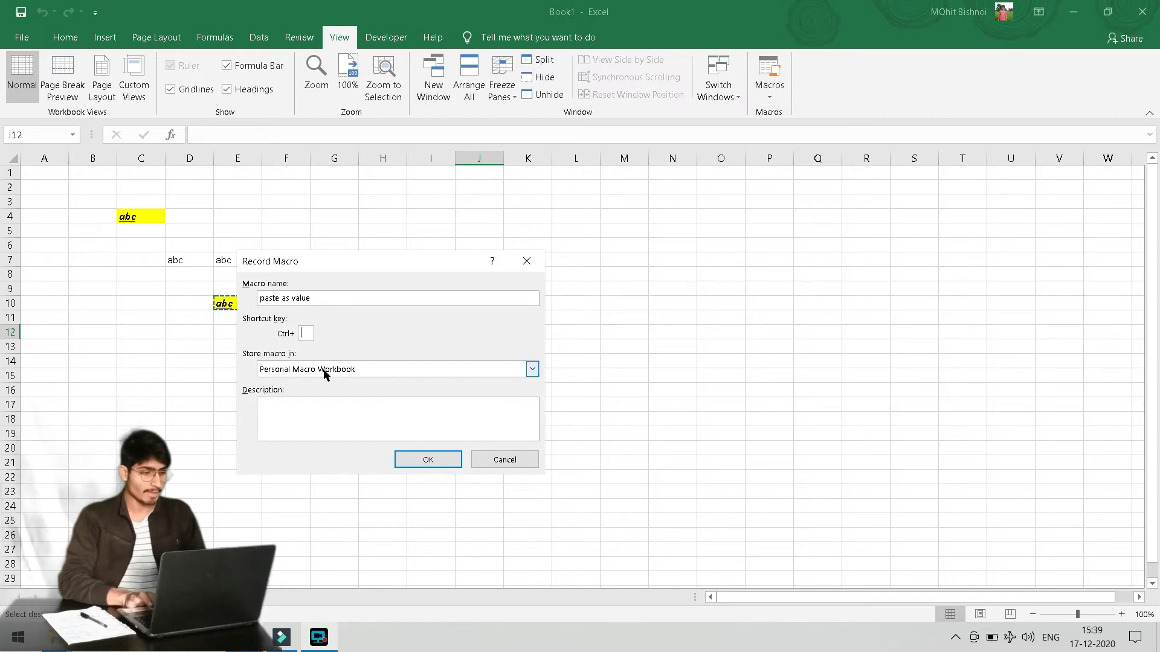
pyautogui.write('V')
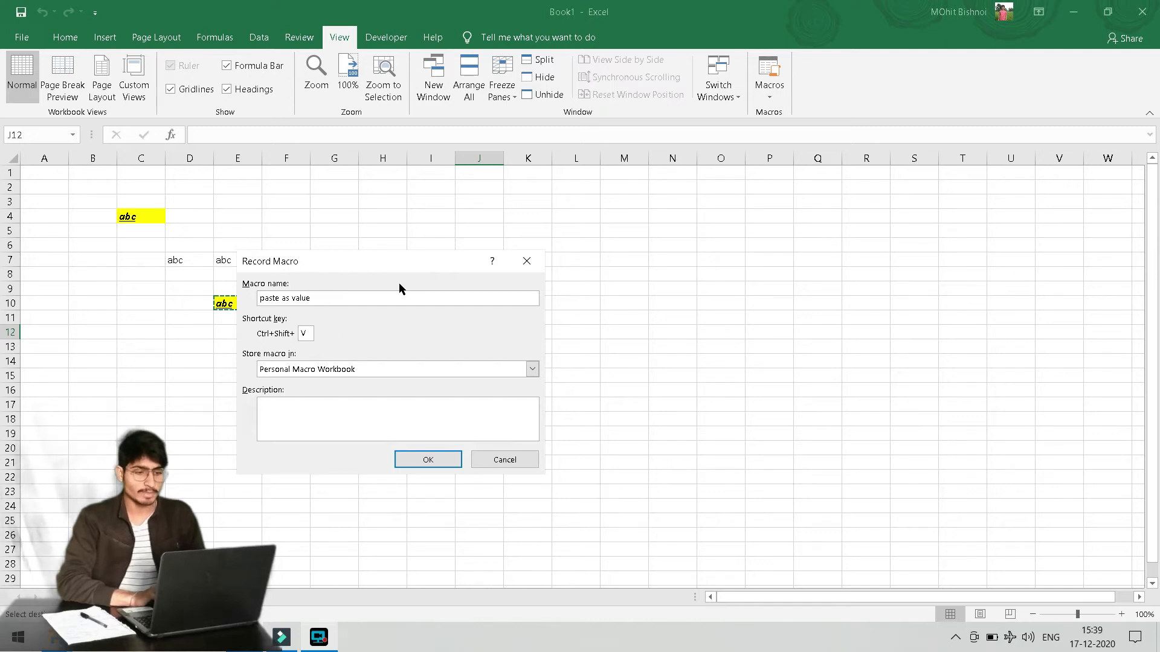
pyautogui.moveTo(394, 264); pyautogui.dragTo(502, 250)
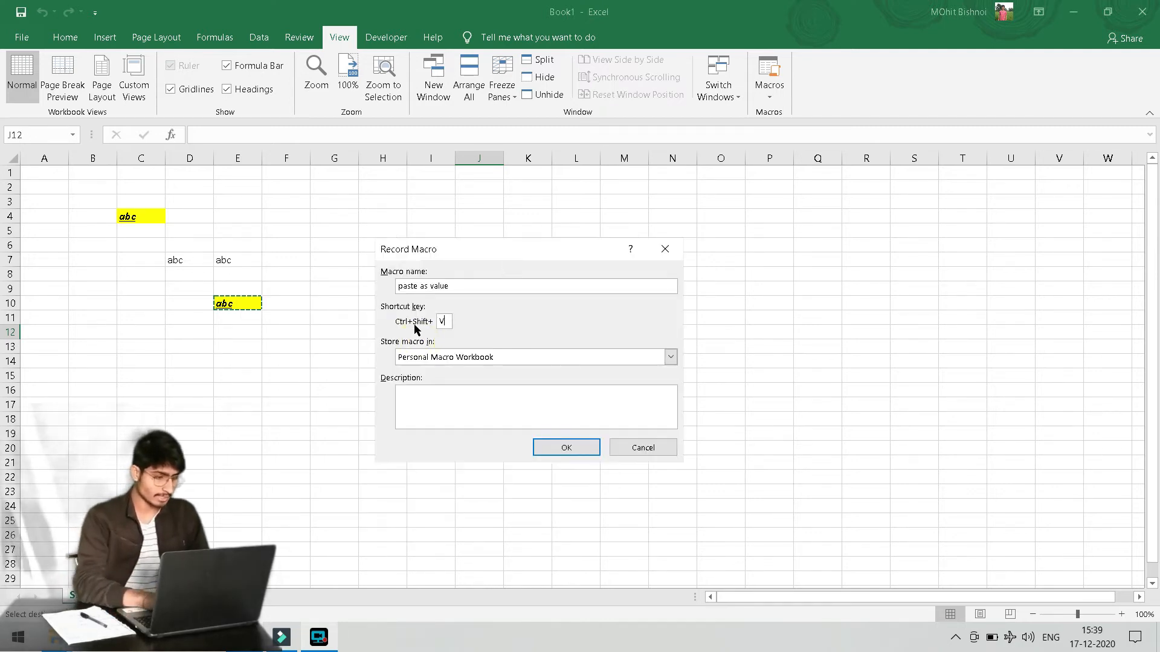
# Set the macro description to 'paste as value' and its shortcut letter to W
pyautogui.click(442, 396)
pyautogui.write('paste a')
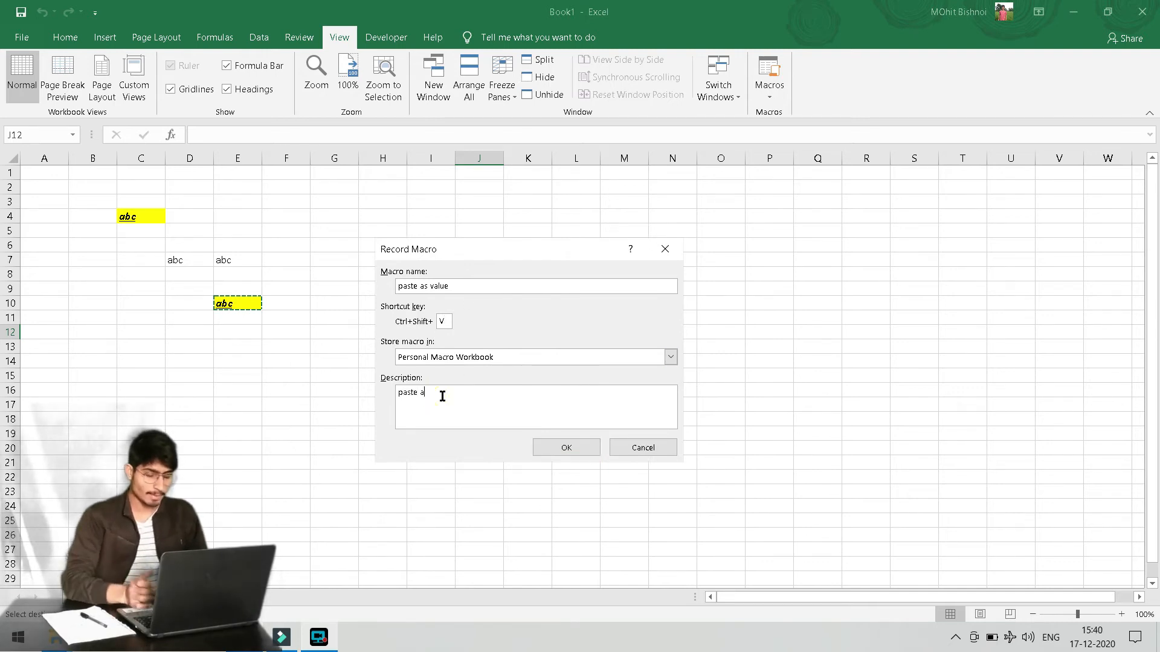
pyautogui.write('s value')
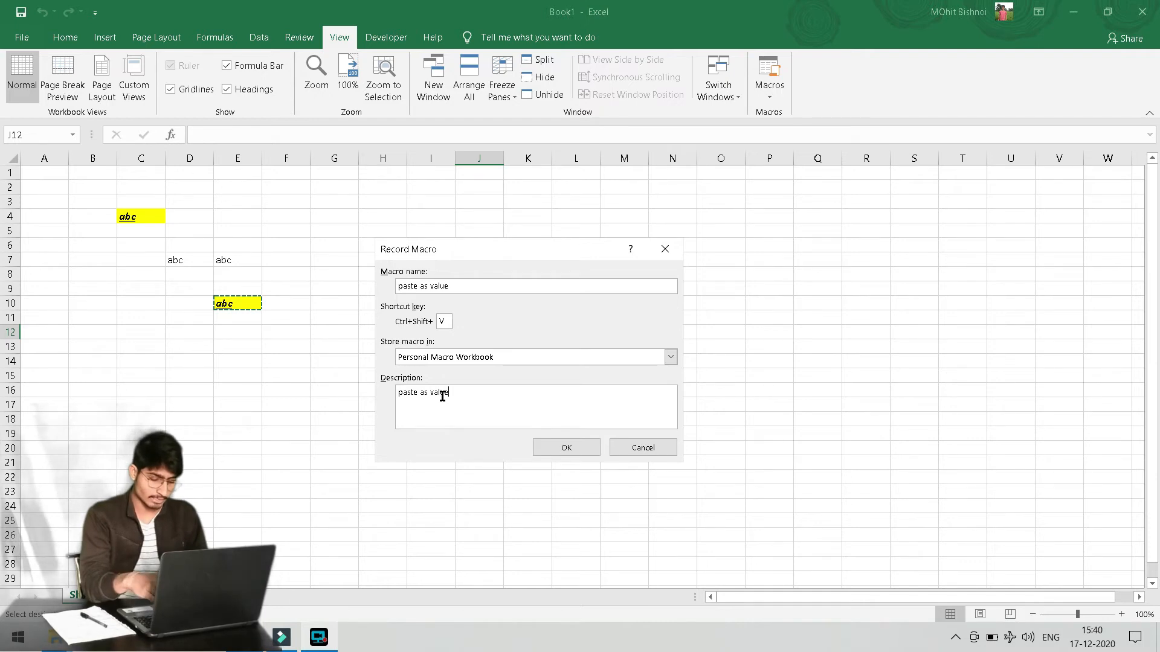
pyautogui.doubleClick(443, 321)
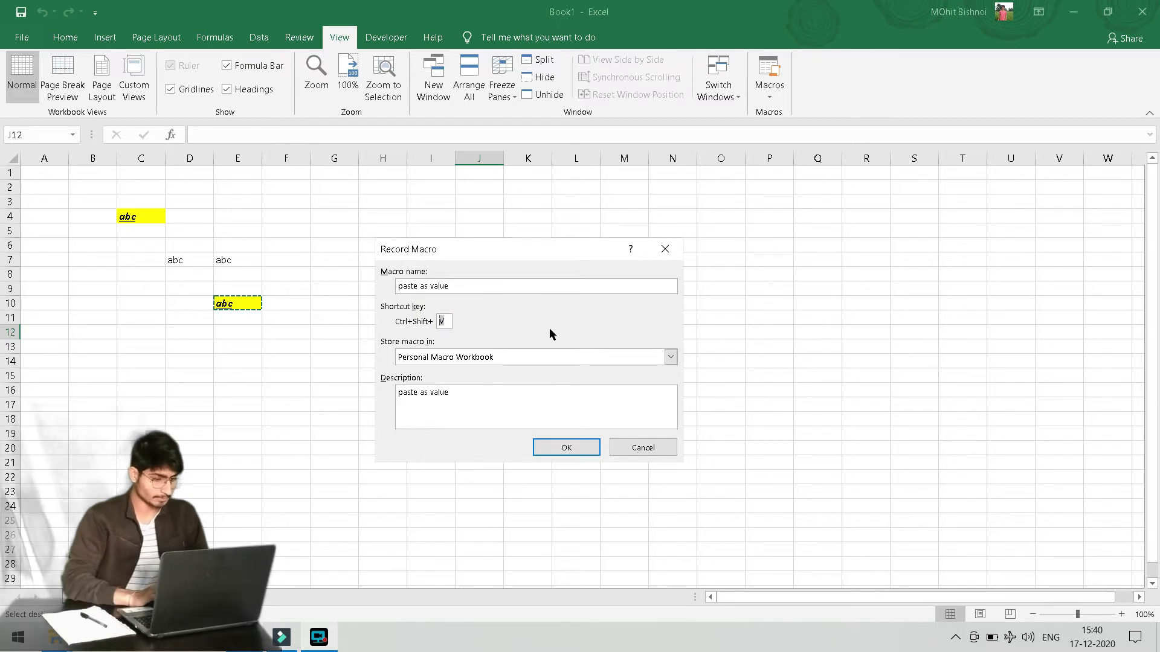
pyautogui.press('BackSpace')
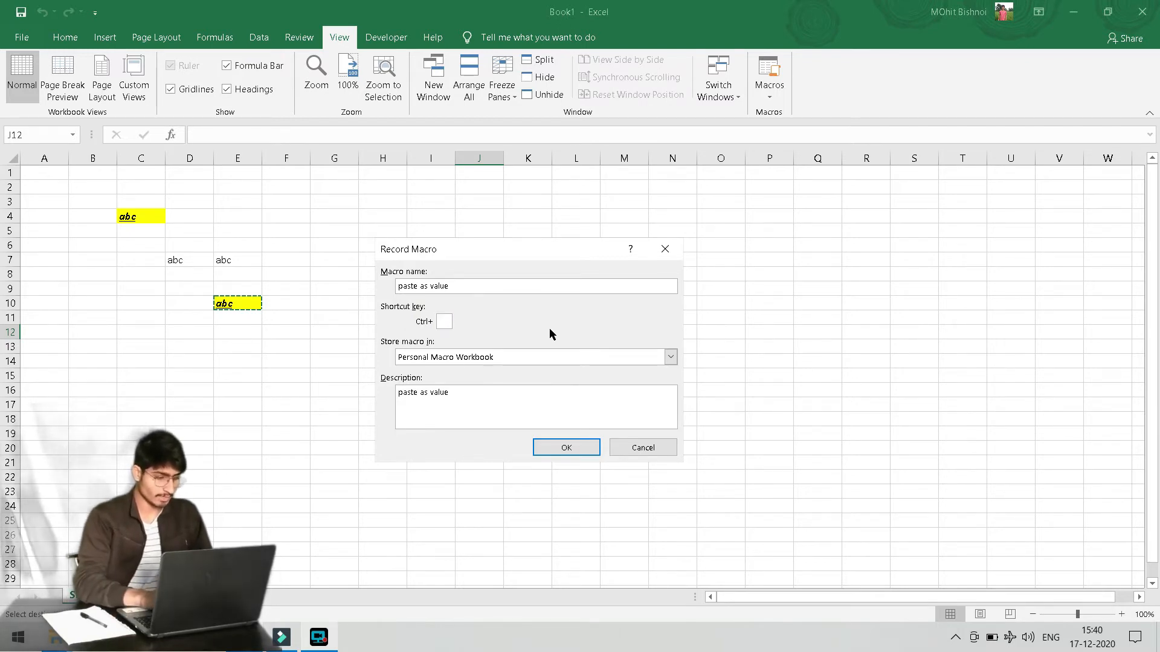
pyautogui.write('W')
pyautogui.click(515, 410)
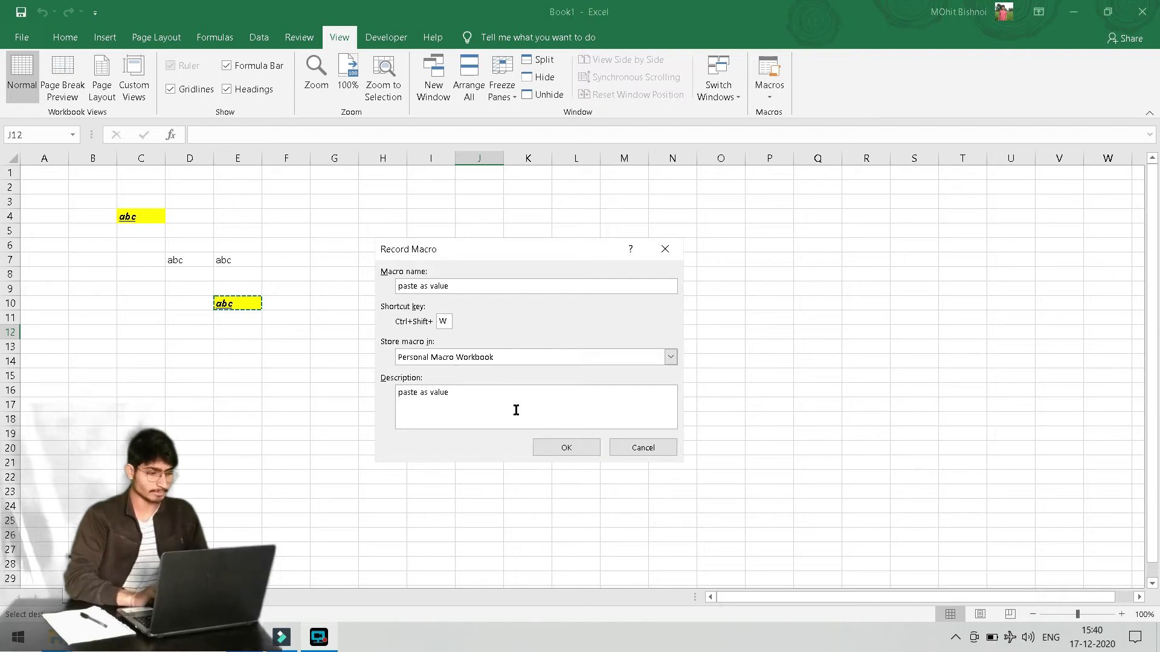
# Remove the spaces from the macro name to fix the invalid-name error, then start recording
pyautogui.click(565, 447)
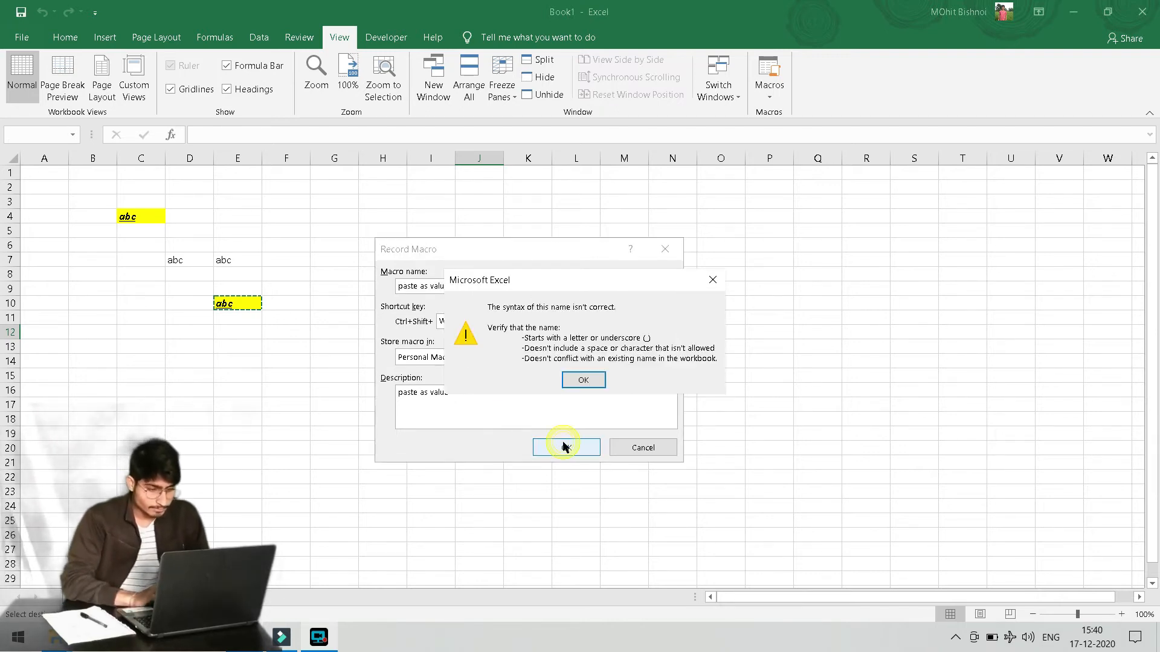
pyautogui.click(592, 380)
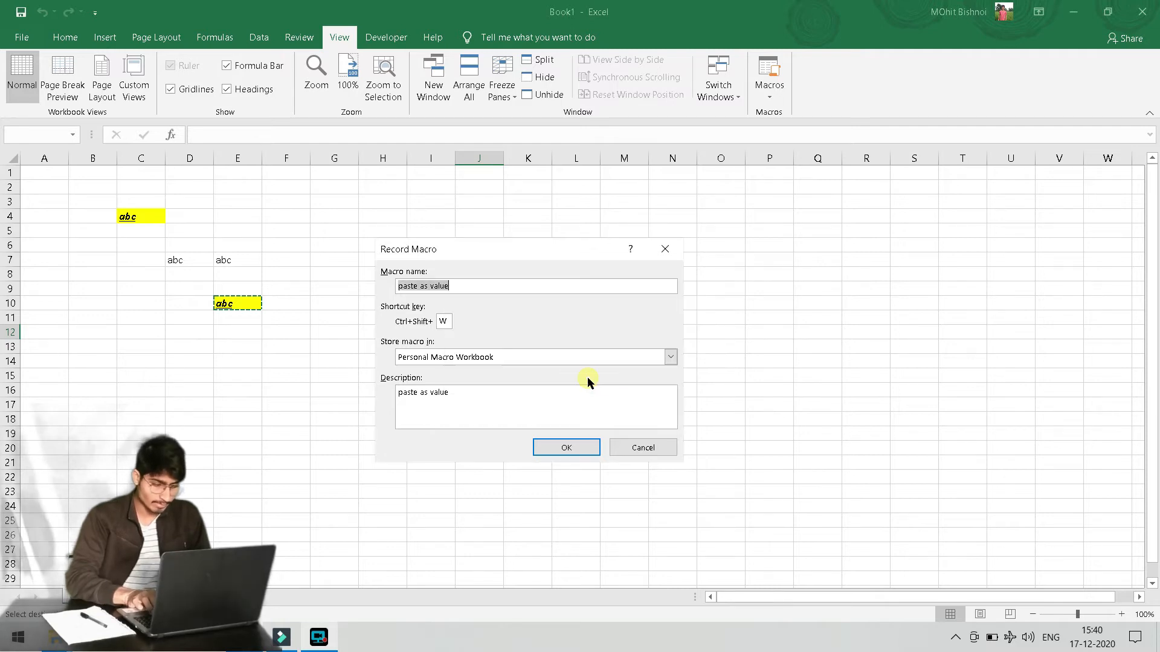
pyautogui.press('Left')
pyautogui.press('Left')
pyautogui.press('BackSpace')
pyautogui.press('Left')
pyautogui.press('BackSpace')
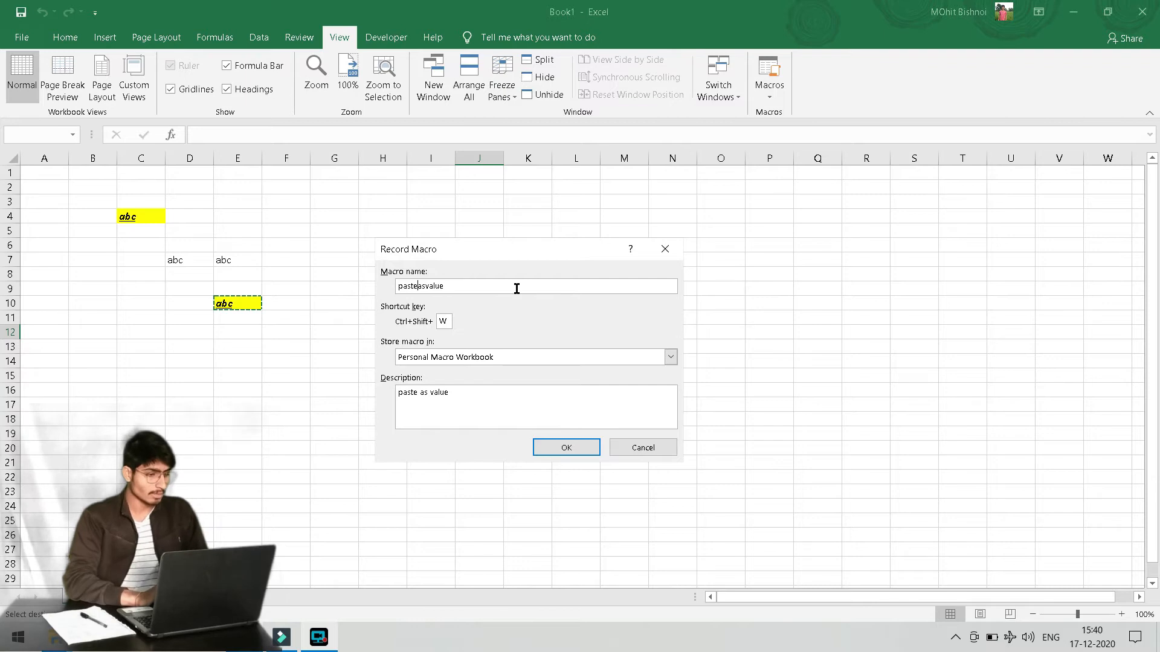
pyautogui.click(583, 453)
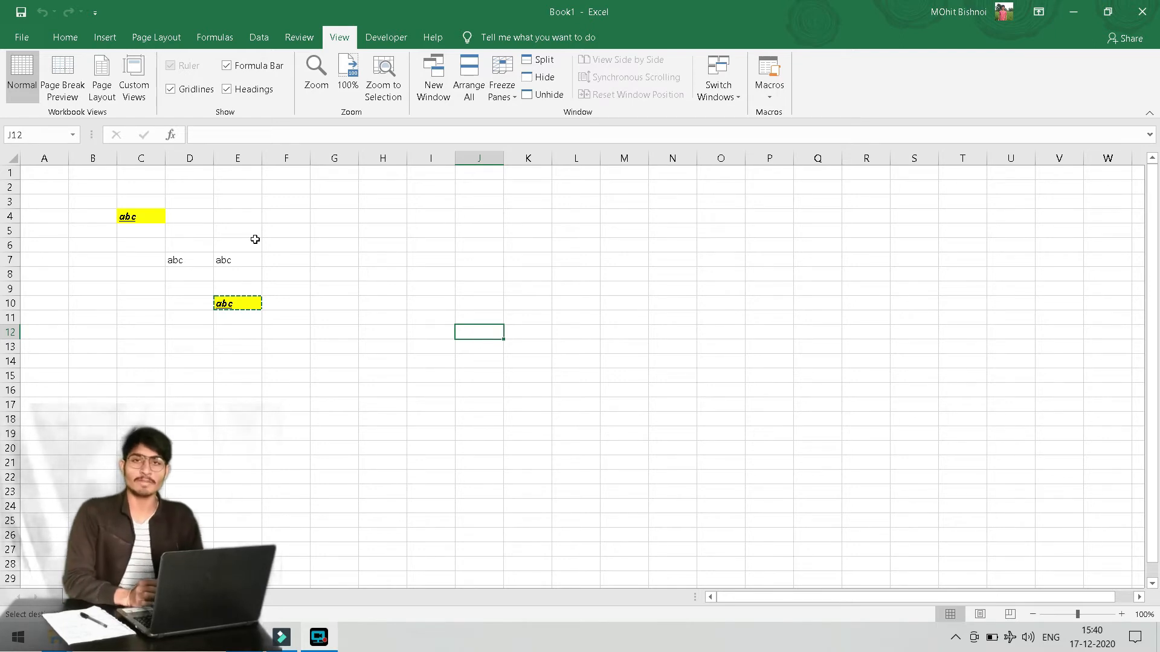
# Paste only the value abc into J12, then stop the macro recording
pyautogui.click(73, 37)
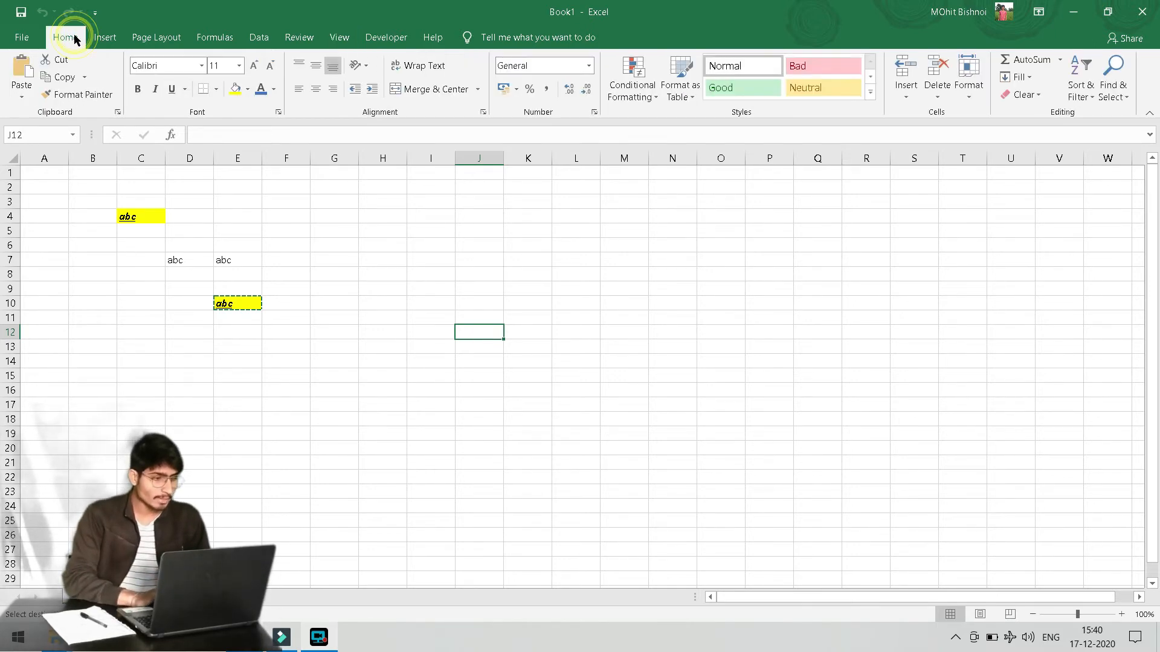
pyautogui.click(22, 97)
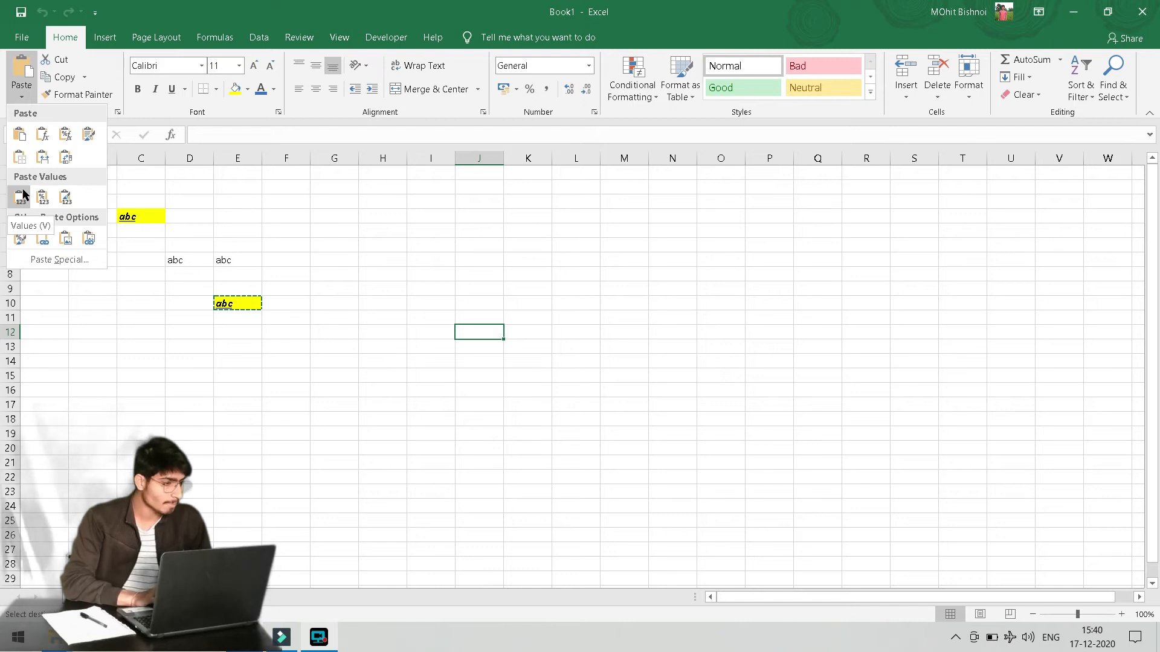
pyautogui.click(20, 198)
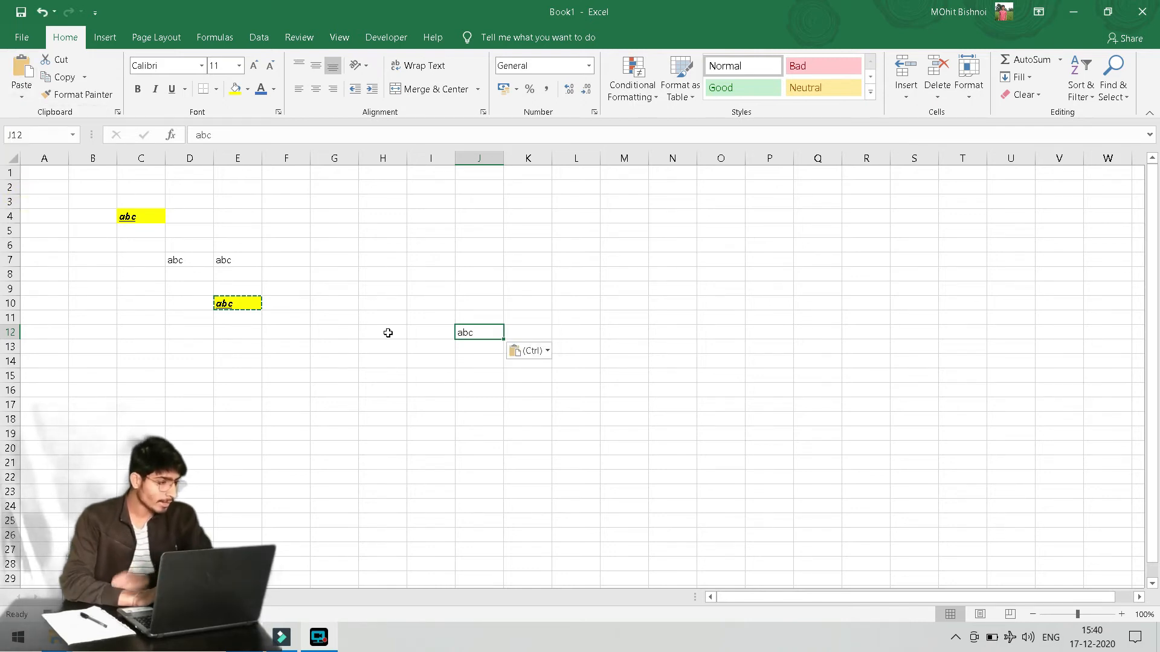
pyautogui.click(27, 96)
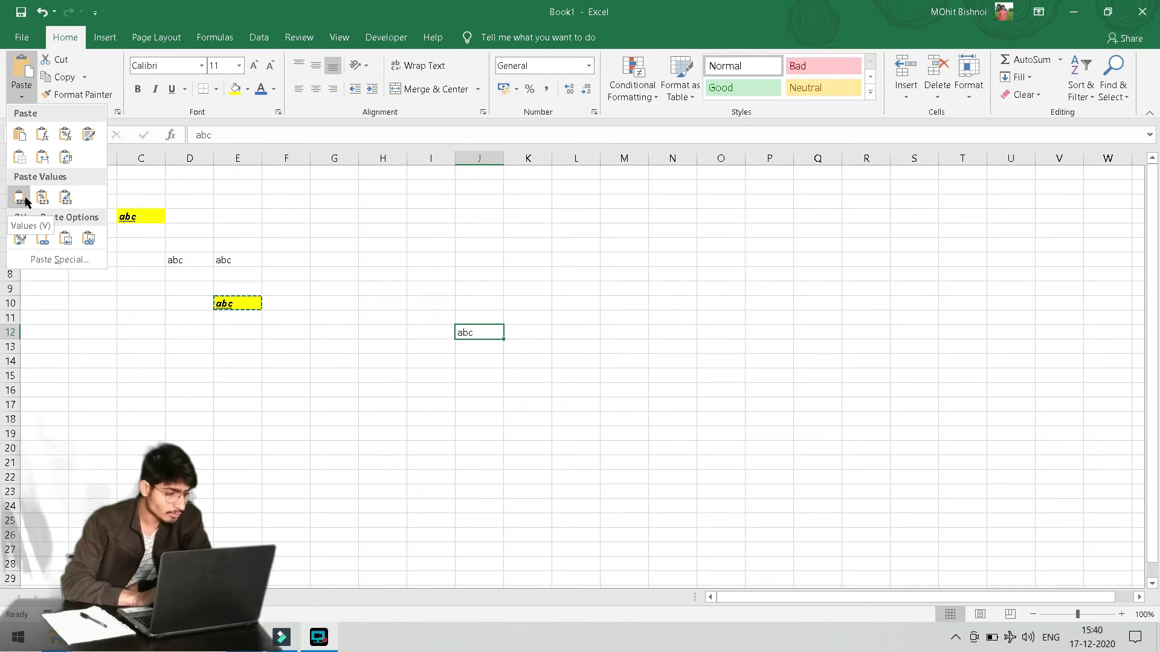
pyautogui.click(454, 342)
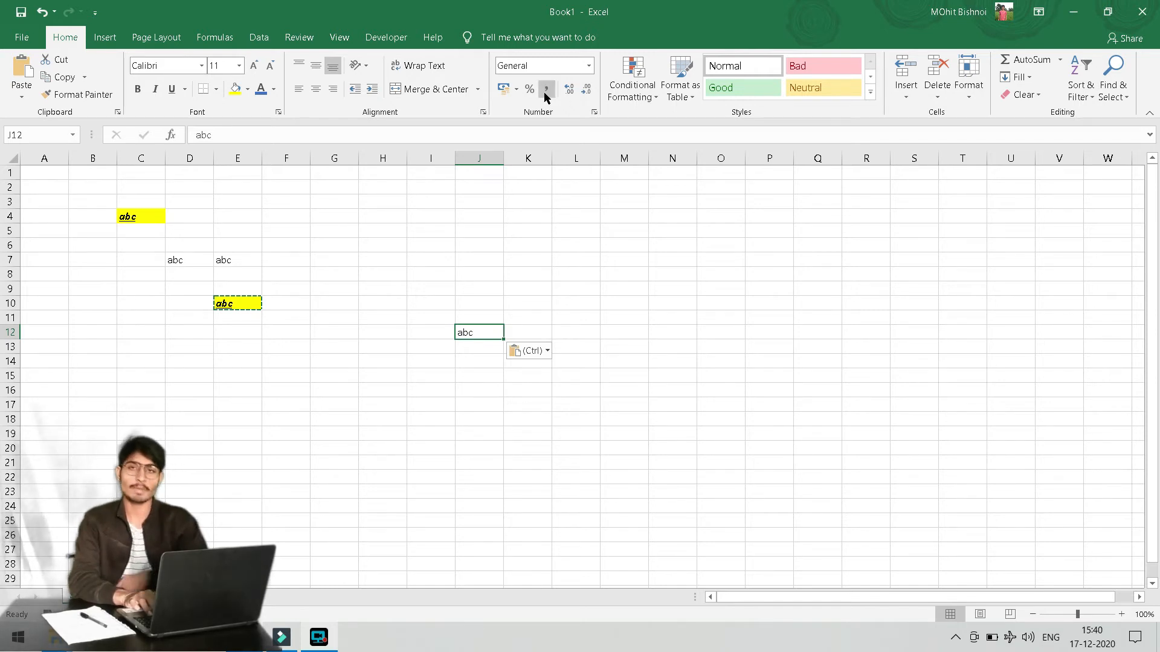
pyautogui.click(340, 37)
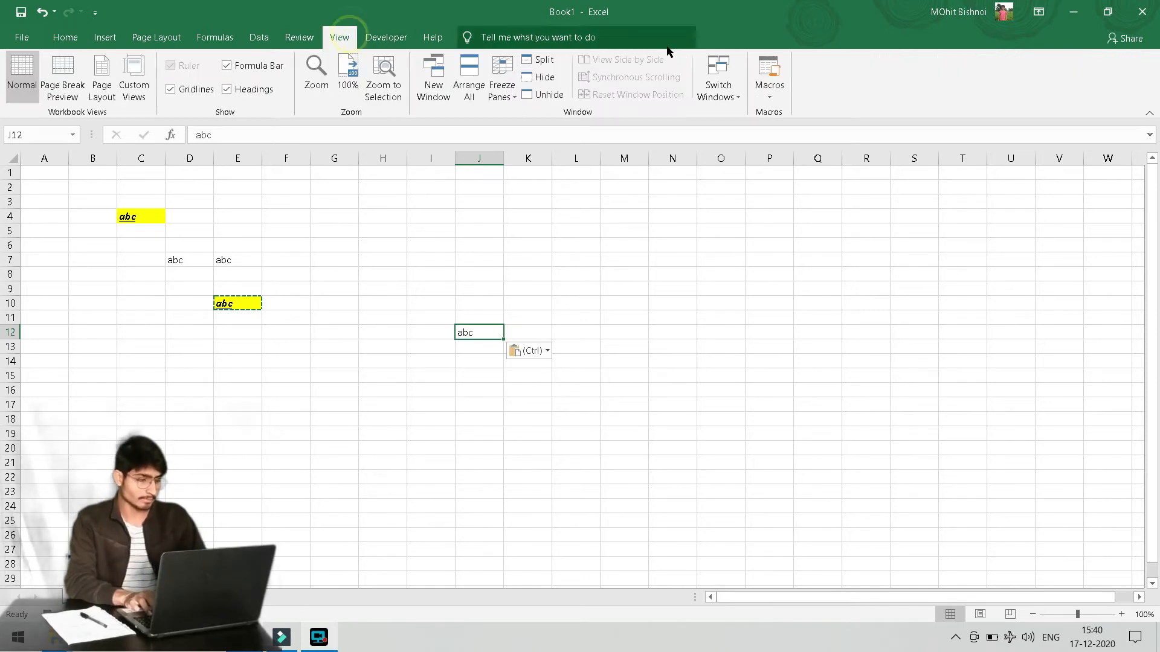
pyautogui.click(772, 80)
pyautogui.click(798, 129)
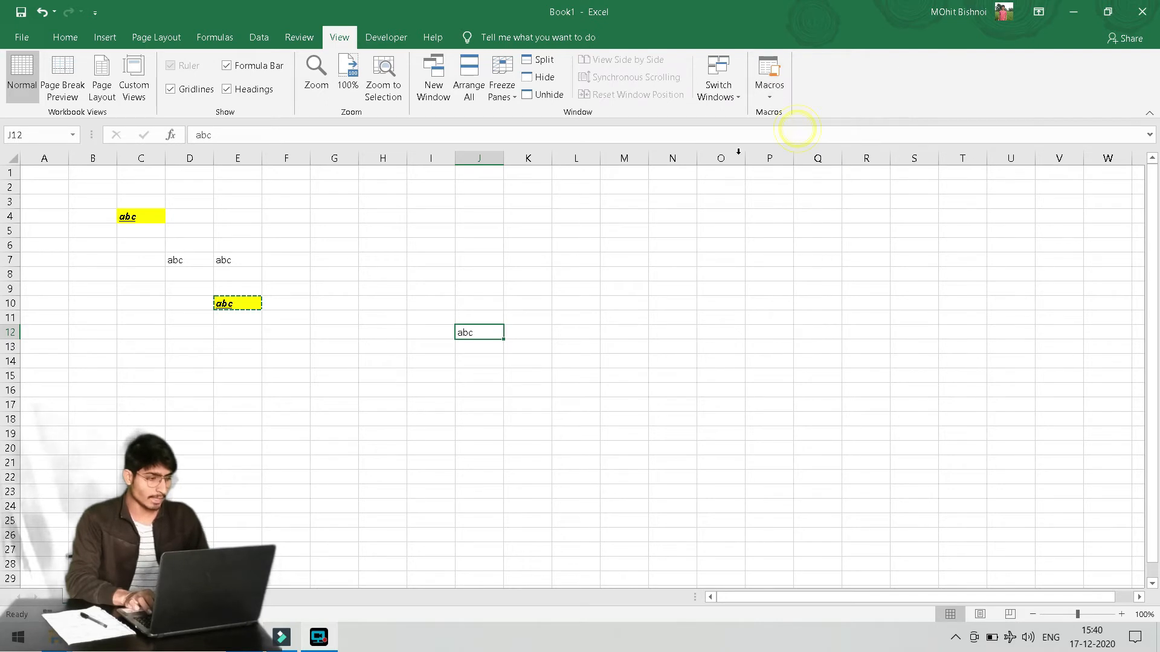
# Copy the yellow abc in cell E10
pyautogui.click(636, 287)
pyautogui.press('Escape')
pyautogui.press('Down')
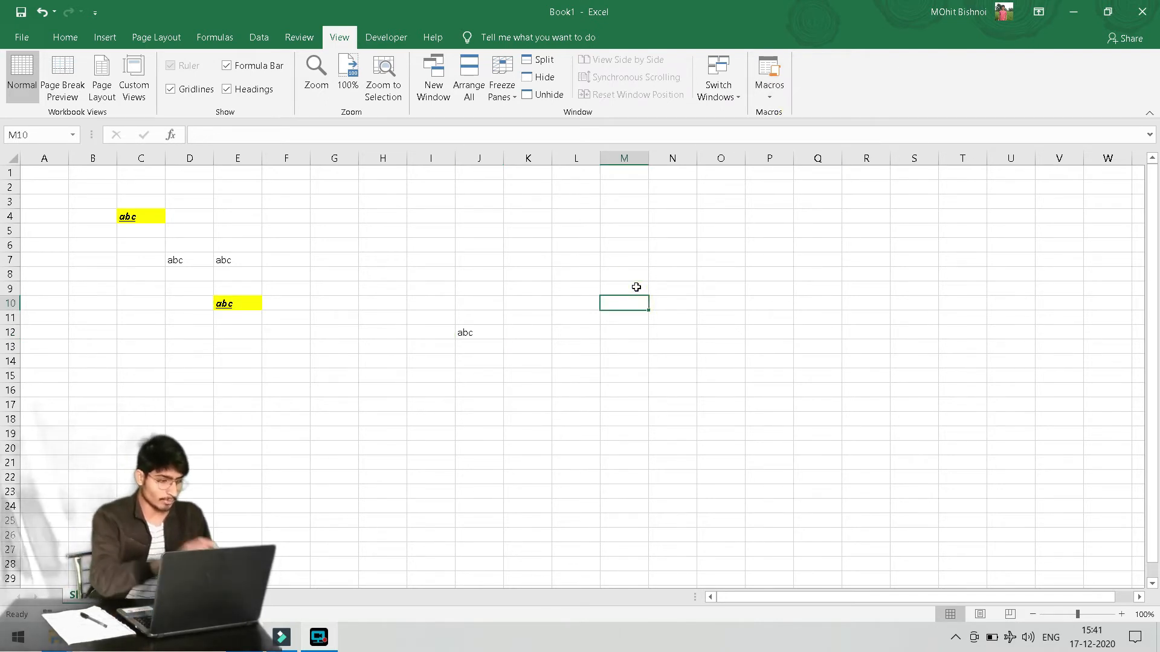
pyautogui.press('Left')
pyautogui.press('Left')
pyautogui.press('Left')
pyautogui.press('Left')
pyautogui.press('Left')
pyautogui.press('Left')
pyautogui.press('Left')
pyautogui.press('Left')
pyautogui.press('Left')
pyautogui.press('Down')
pyautogui.press('Up')
pyautogui.press('Right')
pyautogui.hotkey('ctrl', 'c')
# Enter abc in J15, then select the range B3:M23
pyautogui.press('Down')
pyautogui.press('Down')
pyautogui.press('Down')
pyautogui.press('Down')
pyautogui.press('Right')
pyautogui.press('Right')
pyautogui.press('Right')
pyautogui.press('Right')
pyautogui.press('Right')
pyautogui.press('Down')
pyautogui.write('abc')
pyautogui.press('Return')
pyautogui.press('Return')
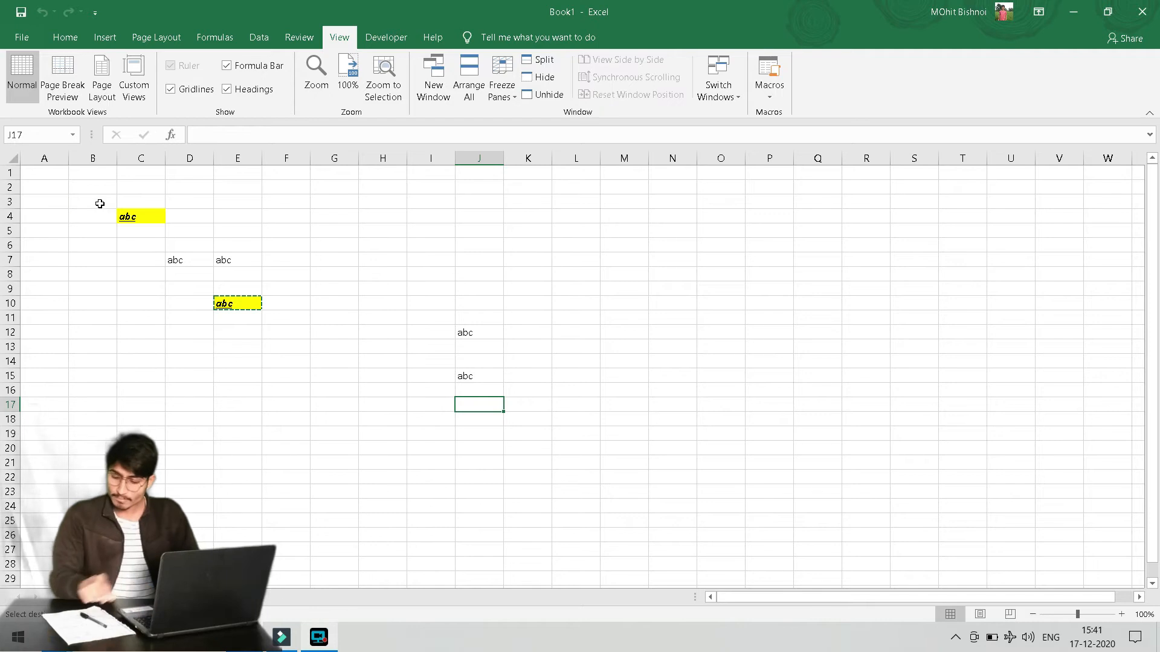
pyautogui.moveTo(100, 203); pyautogui.dragTo(642, 492)
pyautogui.hotkey('alt', 'h')
# Finish clearing B3:M23, then enter abc in D5 of Sheet2
pyautogui.press('e')
pyautogui.press('a')
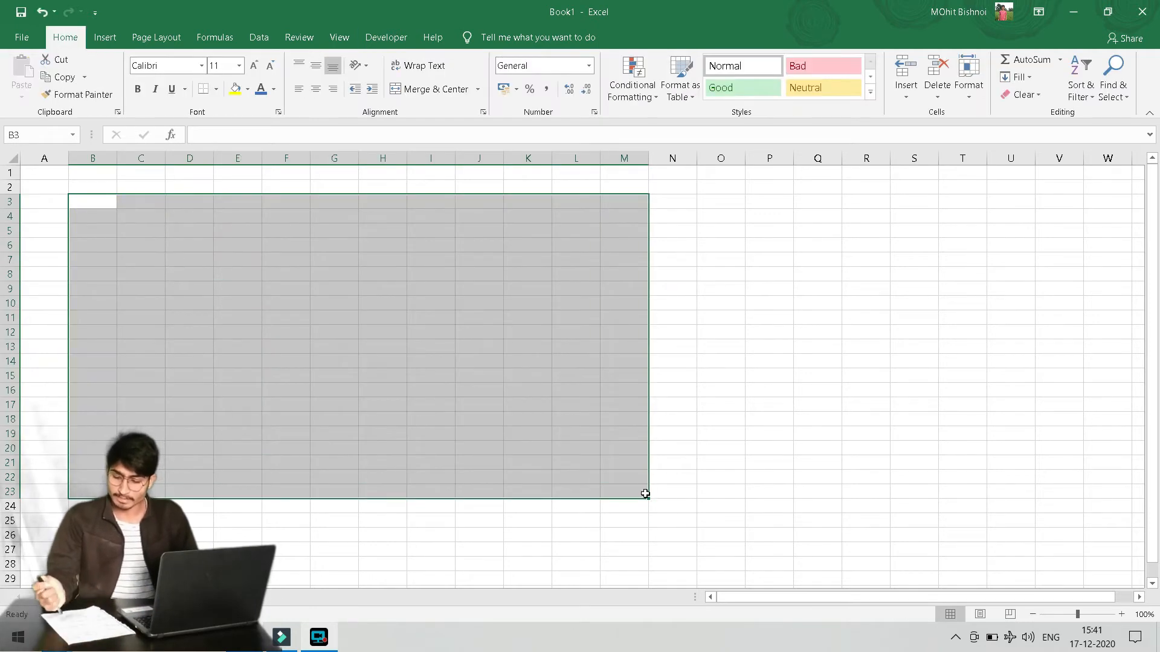
pyautogui.hotkey('ctrl', 'Home')
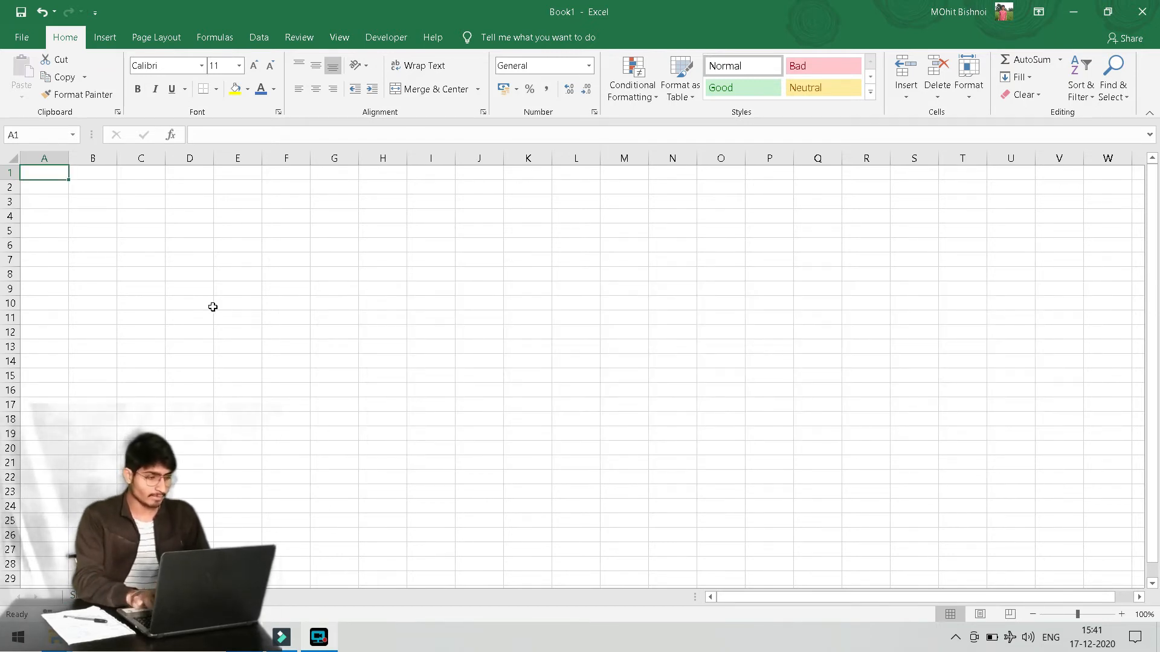
pyautogui.click(182, 235)
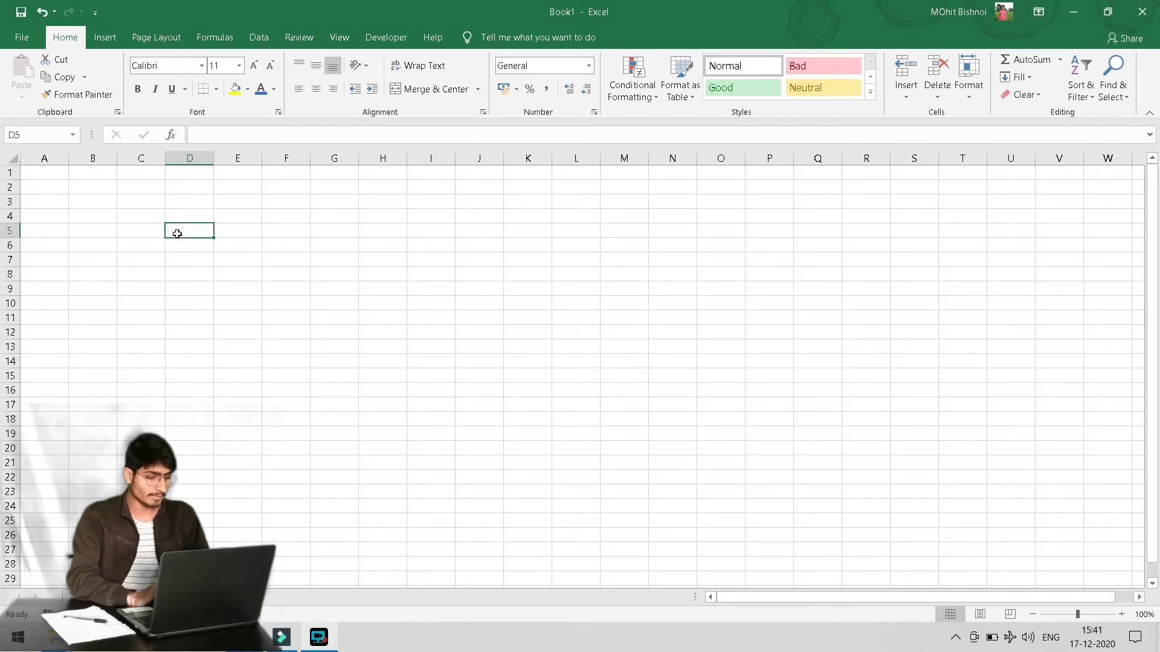
pyautogui.write('abc')
pyautogui.press('Return')
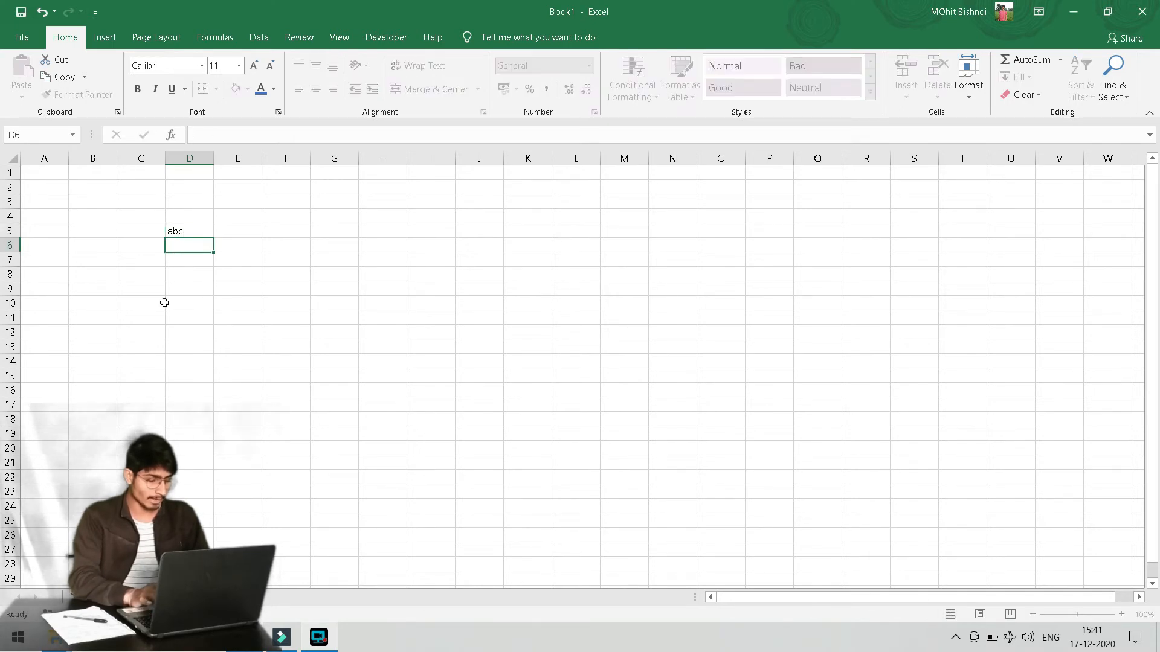
# On Sheet1, type xyz in A2, link B2 with =Sheet2!D5, and trace it to its source
pyautogui.hotkey('ctrl', 'pagedown')
pyautogui.press('Down')
pyautogui.write('xyz')
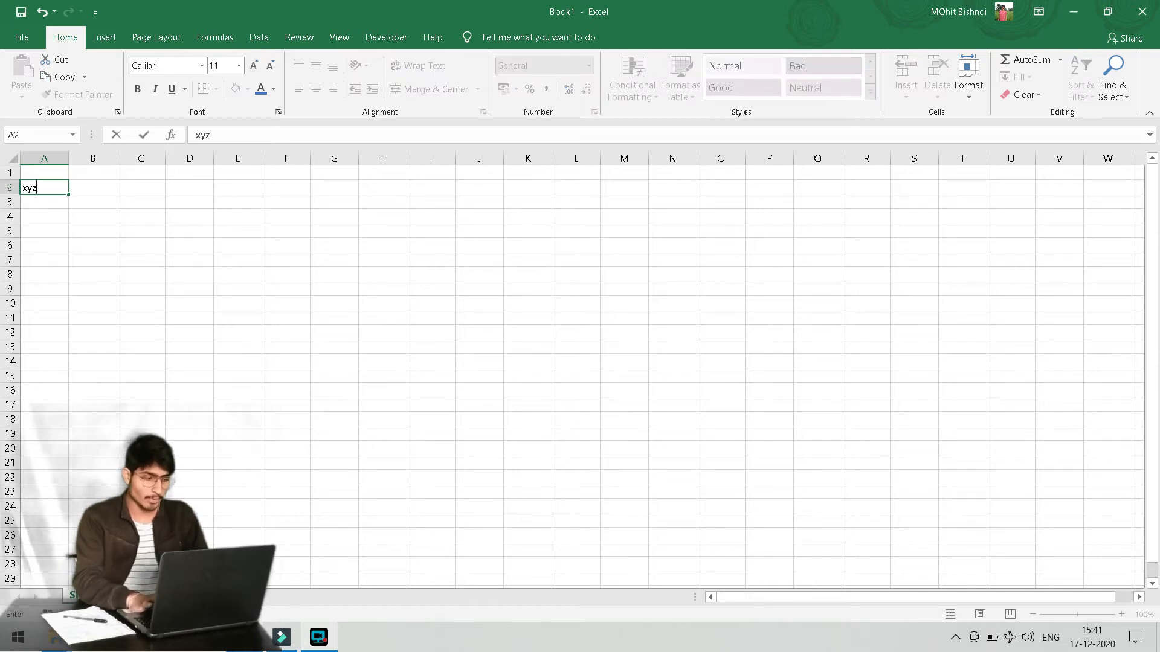
pyautogui.press('Tab')
pyautogui.write('=')
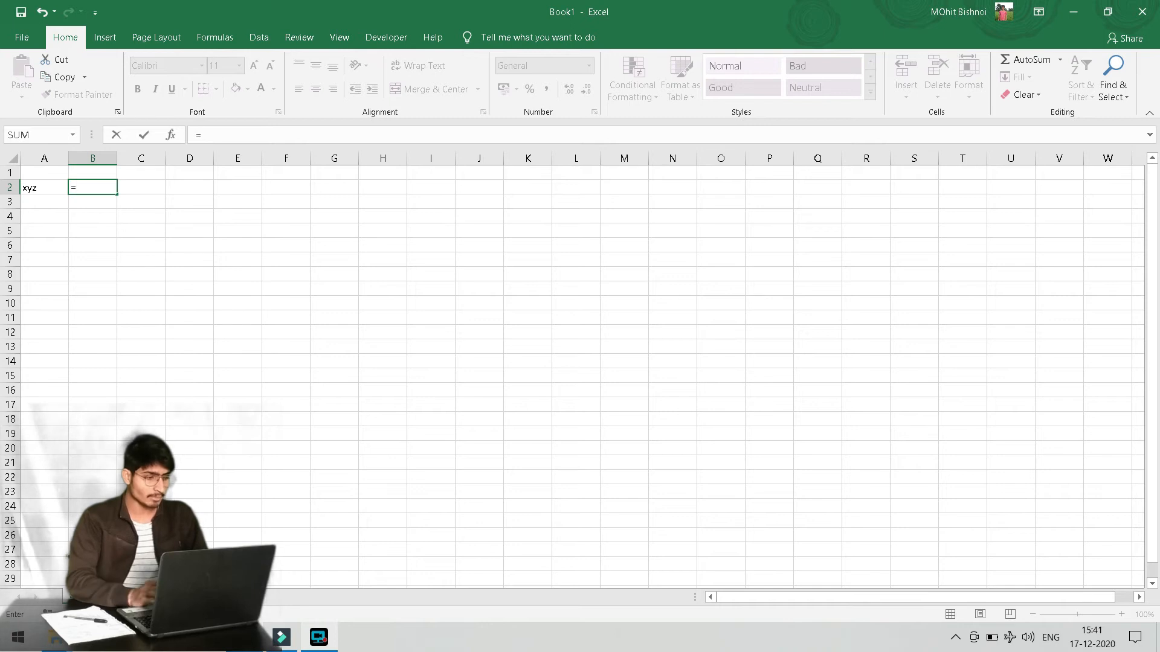
pyautogui.click(111, 596)
pyautogui.click(183, 232)
pyautogui.press('Return')
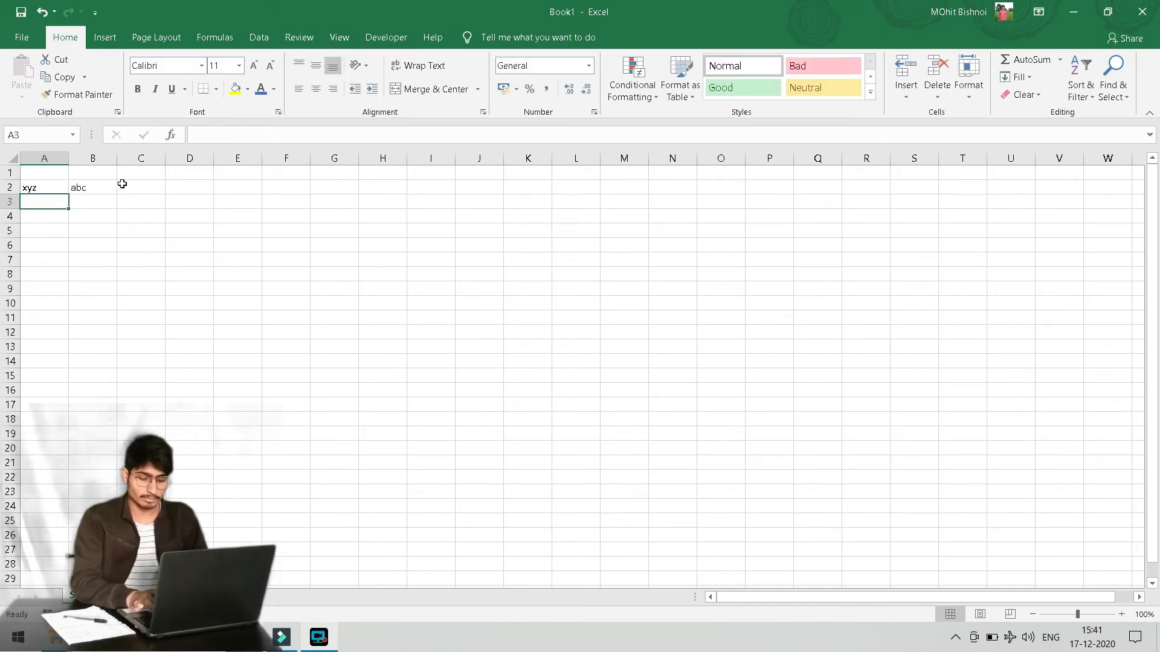
pyautogui.click(90, 187)
pyautogui.hotkey('ctrl', '[')
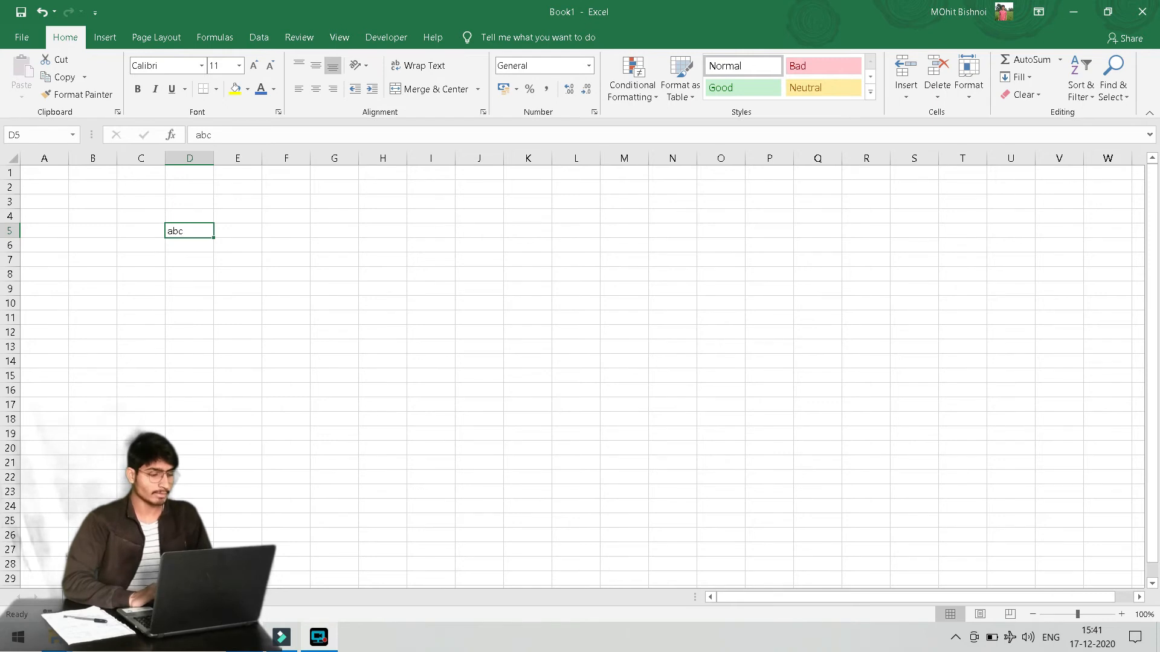
# Jump between B2's formula and its Sheet2 D5 source with Ctrl+[ and F5, ending on B2
pyautogui.press('F5')
pyautogui.press('Return')
pyautogui.hotkey('ctrl', '[')
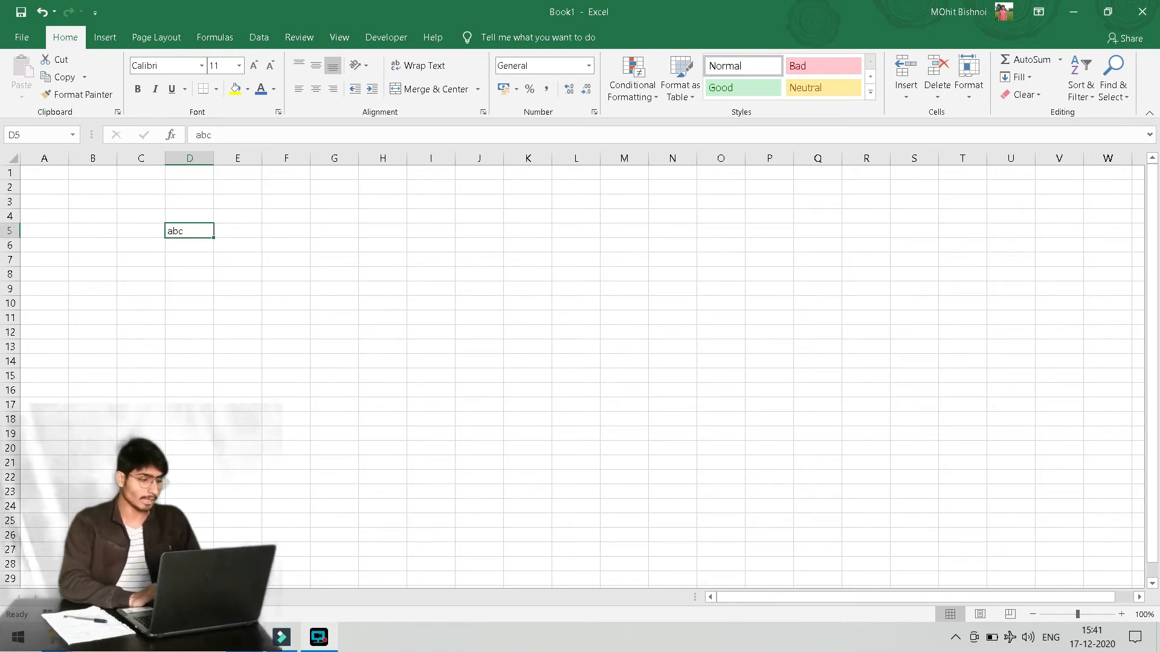
pyautogui.press('F5')
pyautogui.press('Return')
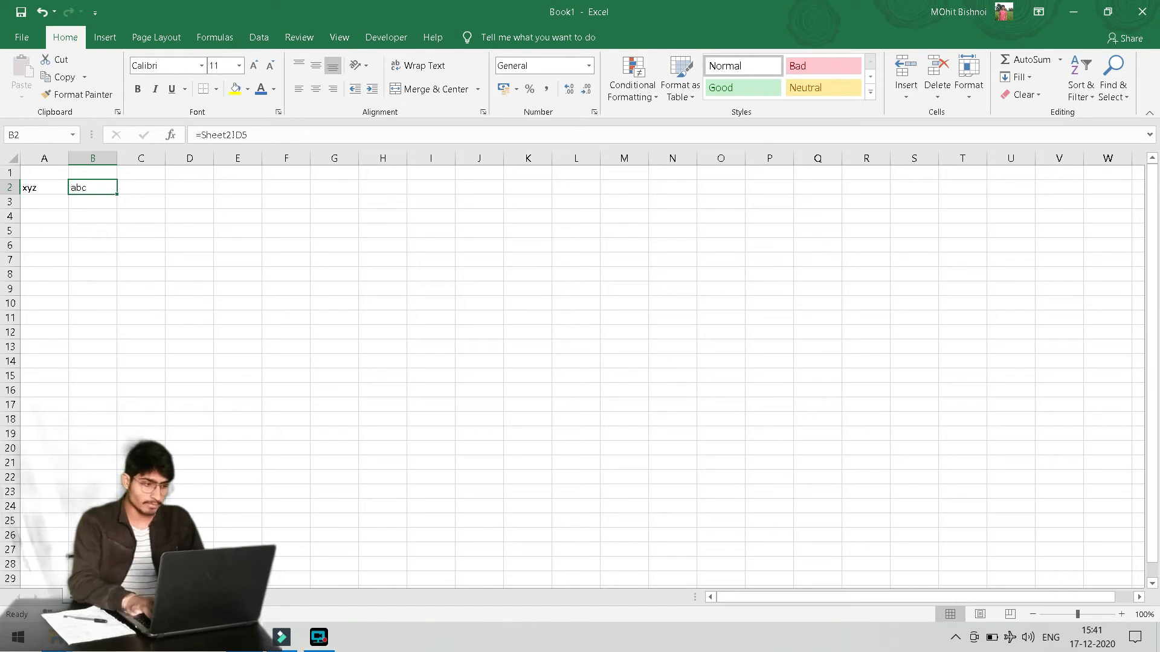
# Delete the formula in B2, then copy the abc from Sheet2's D5
pyautogui.press('Delete')
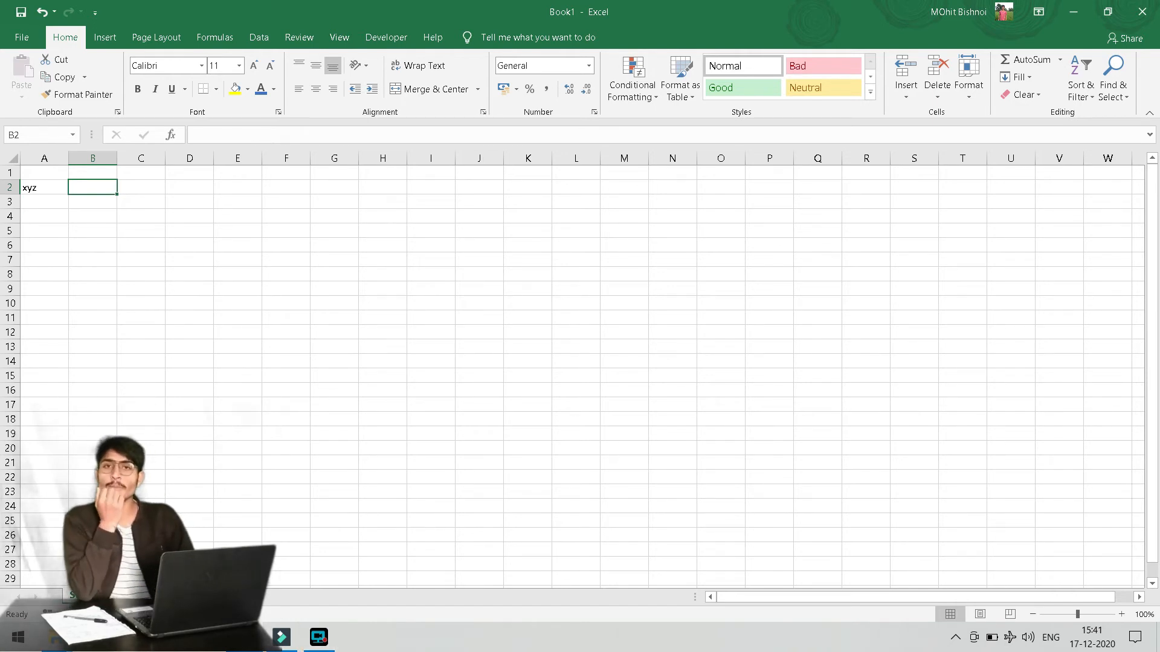
pyautogui.hotkey('ctrl', 'pagedown')
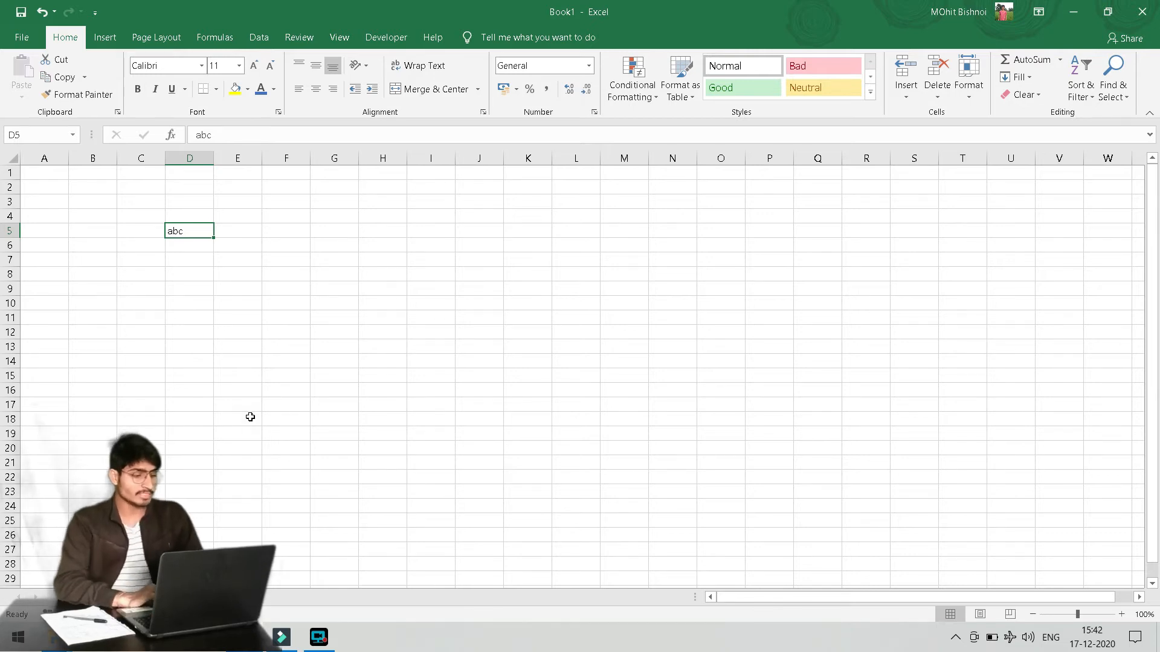
pyautogui.hotkey('ctrl', 'c')
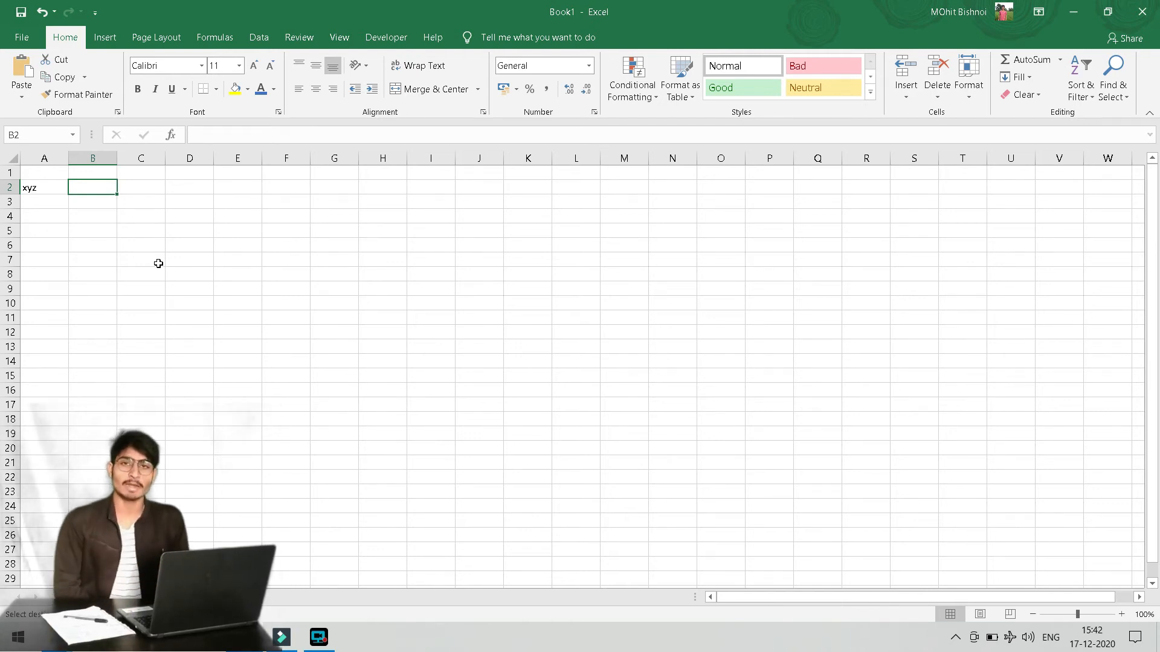
# Paste-link Sheet2's D5 into B2 and inspect its =Sheet2!$D$5 formula without changing it
pyautogui.hotkey('ctrl', 'alt', 'v')
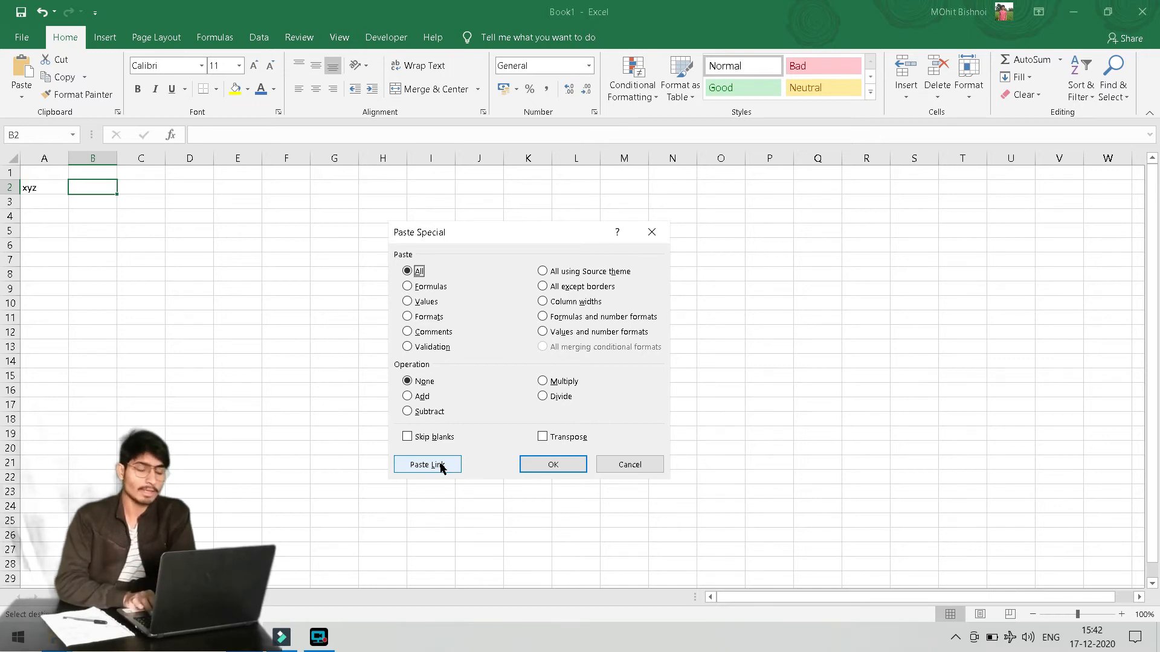
pyautogui.click(458, 463)
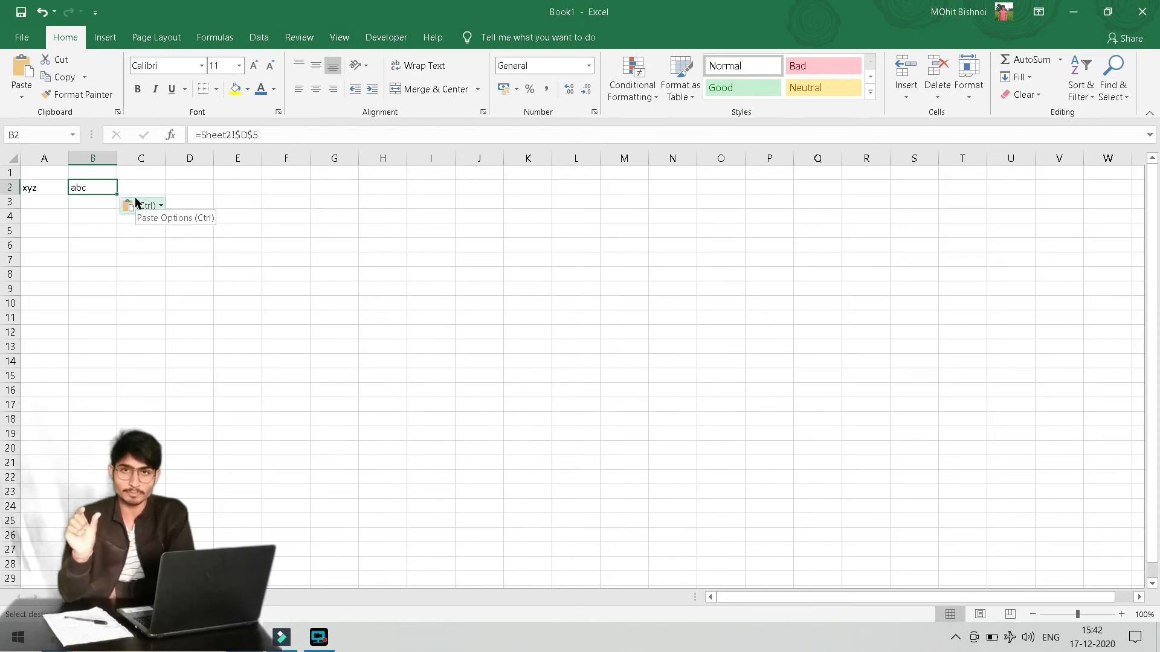
pyautogui.press('F2')
pyautogui.press('Left')
pyautogui.press('Left')
pyautogui.press('Left')
pyautogui.press('Left')
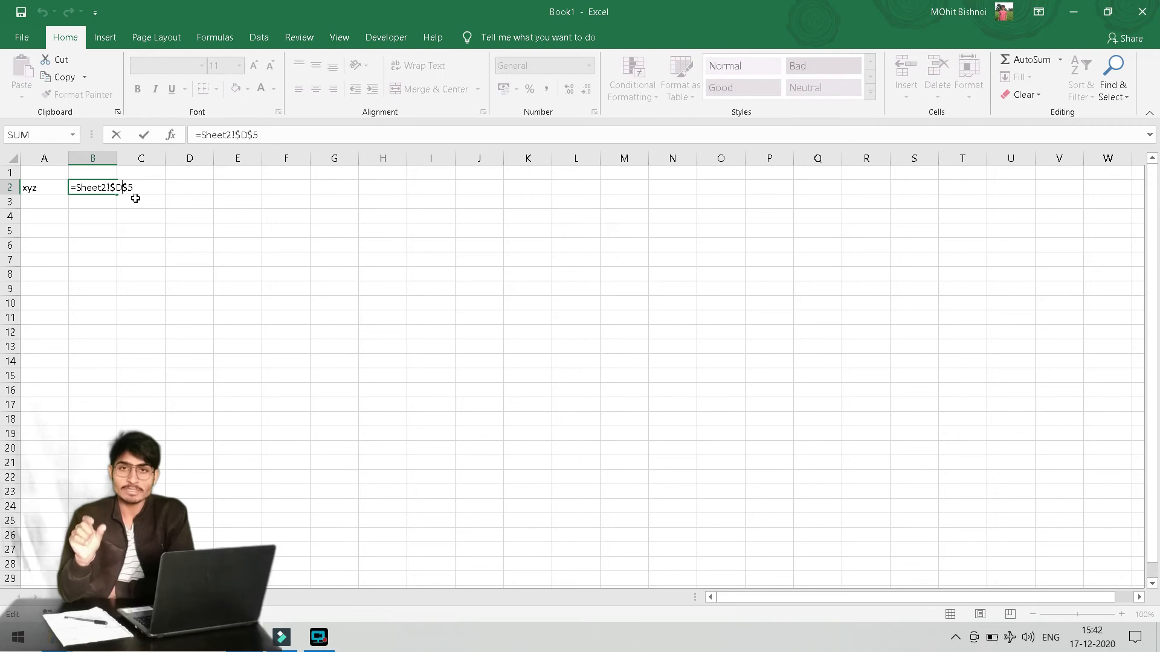
pyautogui.press('Right')
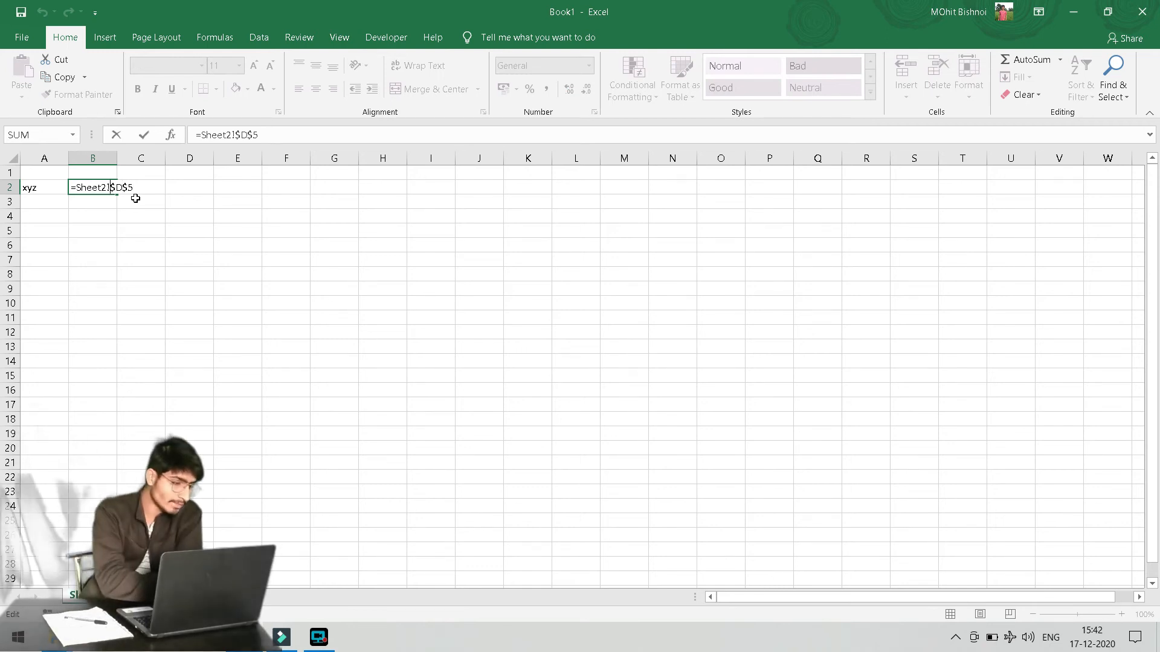
pyautogui.press('Left')
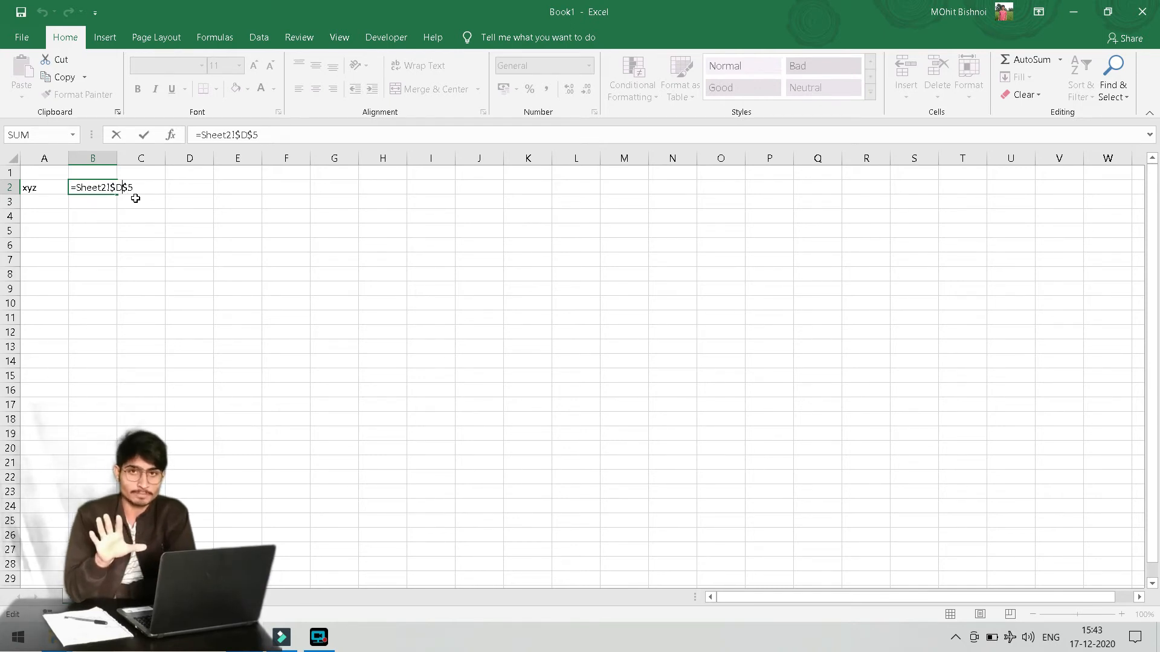
pyautogui.press('Right')
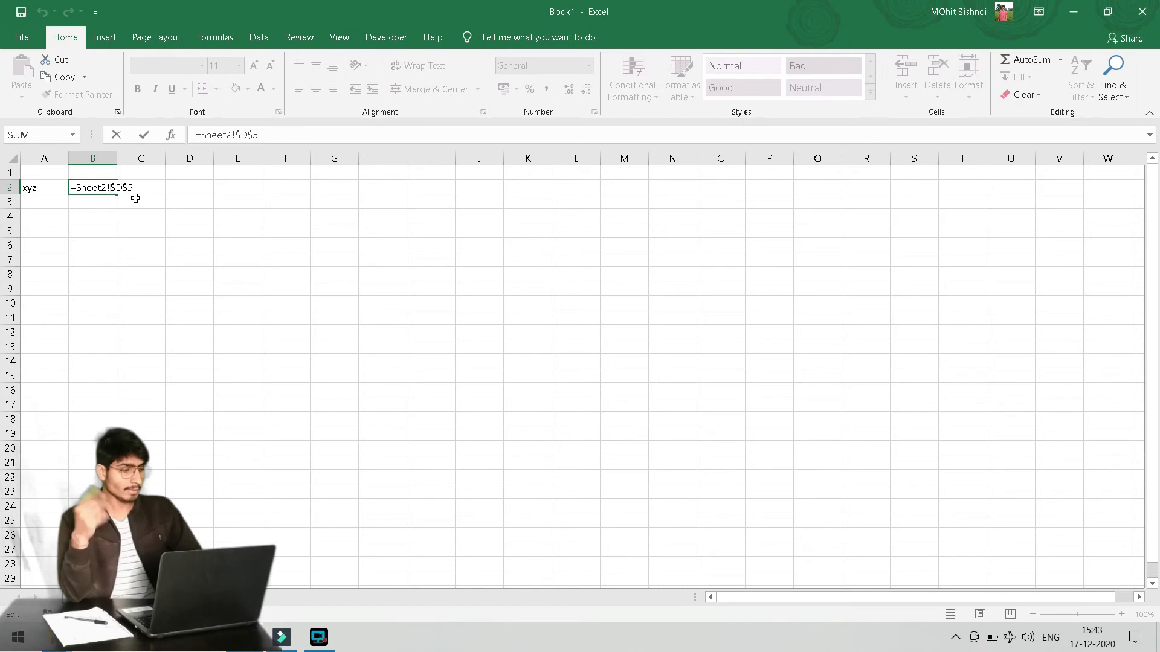
pyautogui.press('Escape')
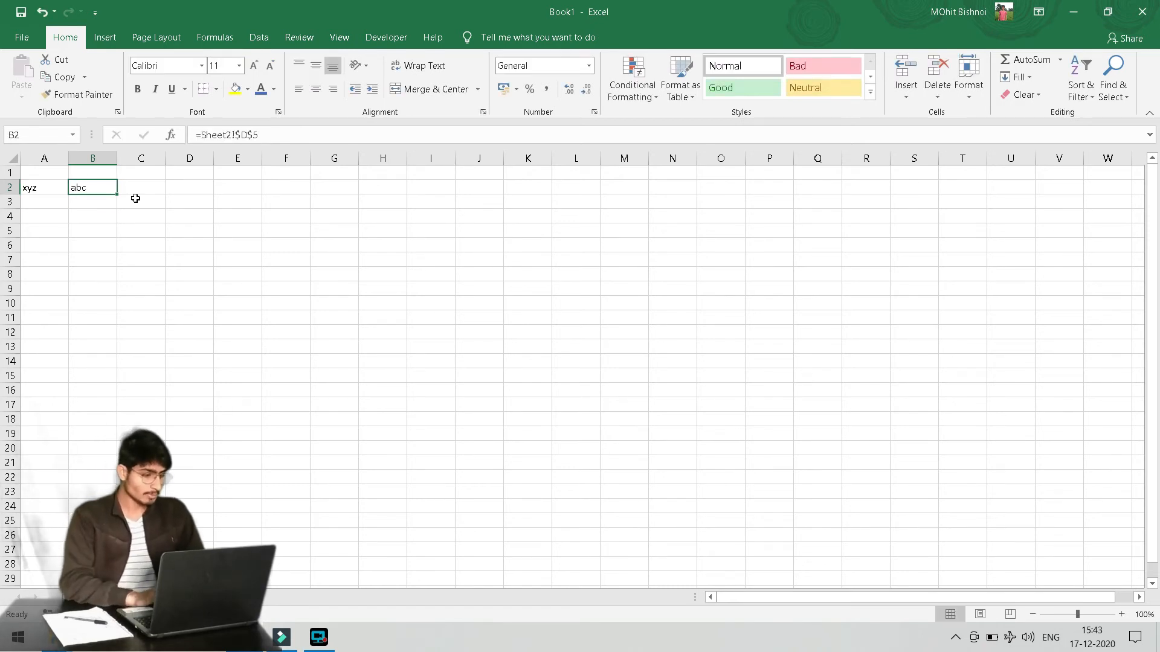
# On Sheet2, enter a, b and c in E5:G5 beside abc and copy D5:G5
pyautogui.hotkey('ctrl', '[')
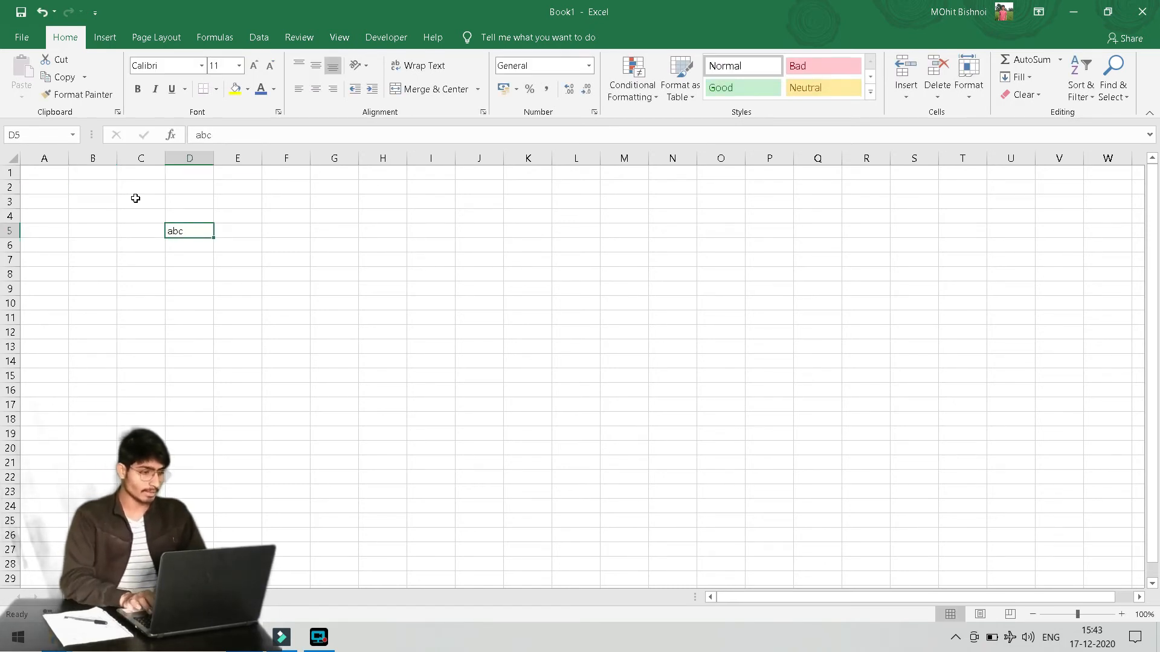
pyautogui.press('Right')
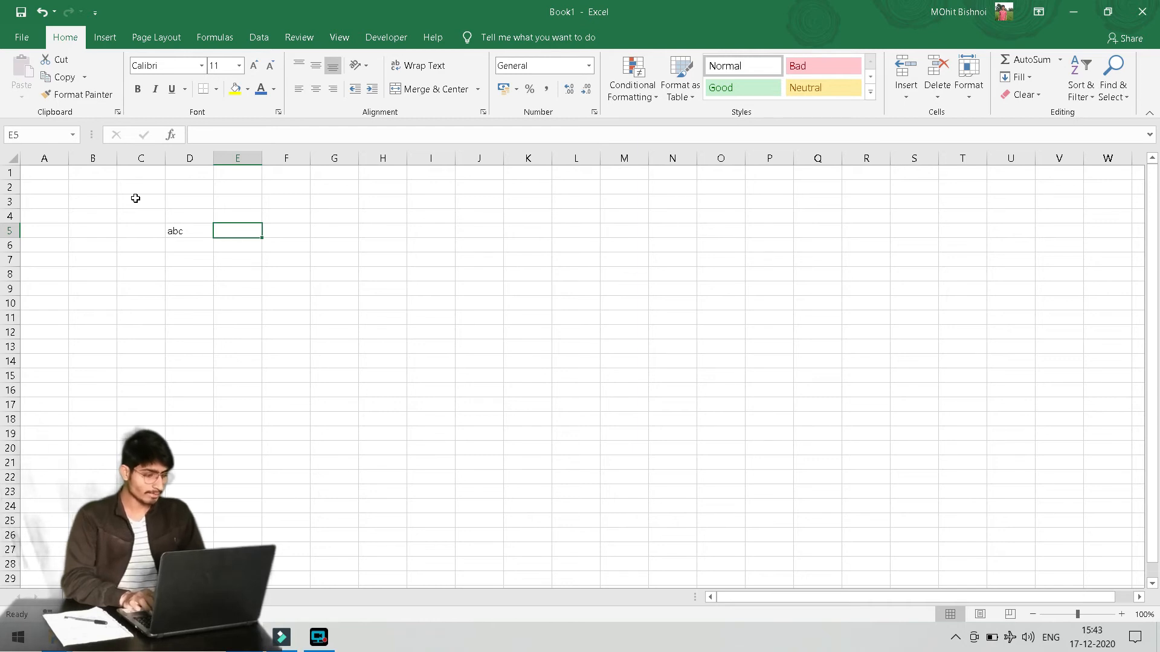
pyautogui.write('a')
pyautogui.press('Tab')
pyautogui.write('b')
pyautogui.press('Tab')
pyautogui.write('c')
pyautogui.press('Tab')
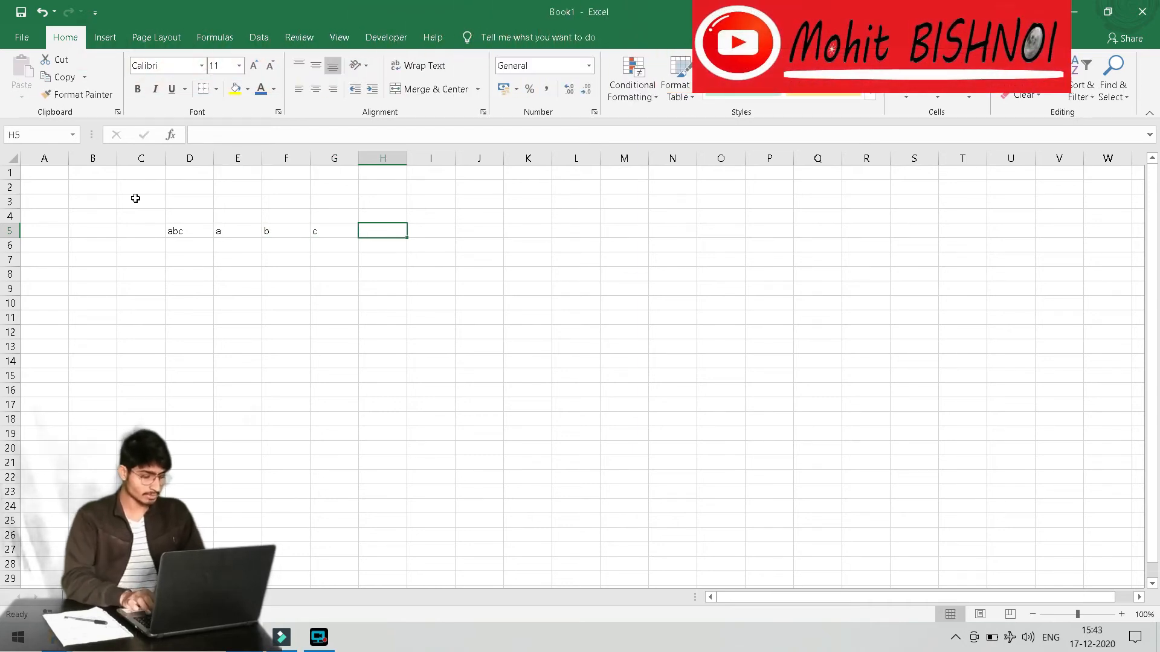
pyautogui.press('Left')
pyautogui.press('Left')
pyautogui.press('Left')
pyautogui.press('Left')
pyautogui.hotkey('shift', 'Right')
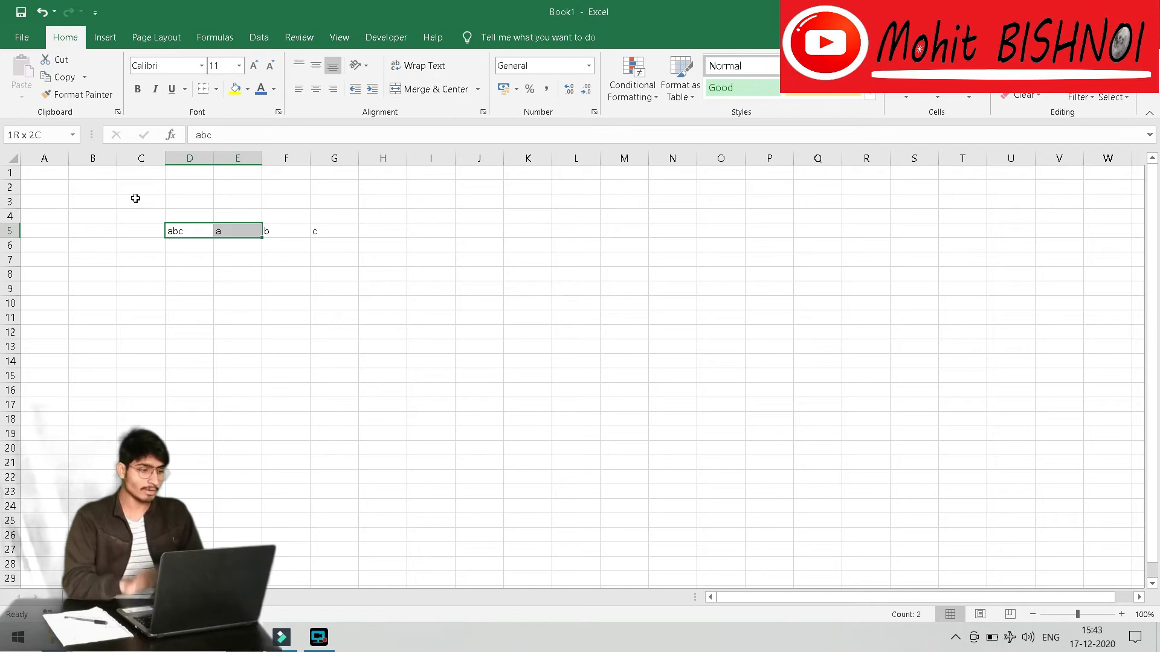
pyautogui.hotkey('shift', 'Right')
pyautogui.hotkey('shift', 'Right')
pyautogui.hotkey('ctrl', 'c')
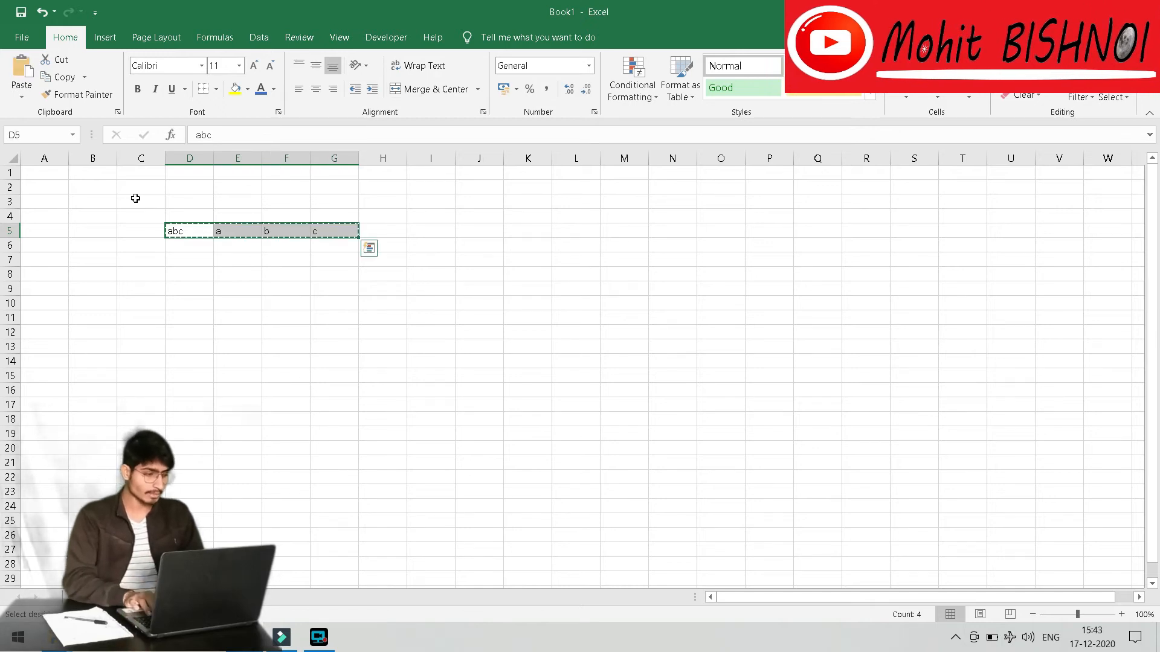
# Paste the copied cells into Sheet1's B3 as links and check the =Sheet2! formulas
pyautogui.hotkey('ctrl', 'pageup')
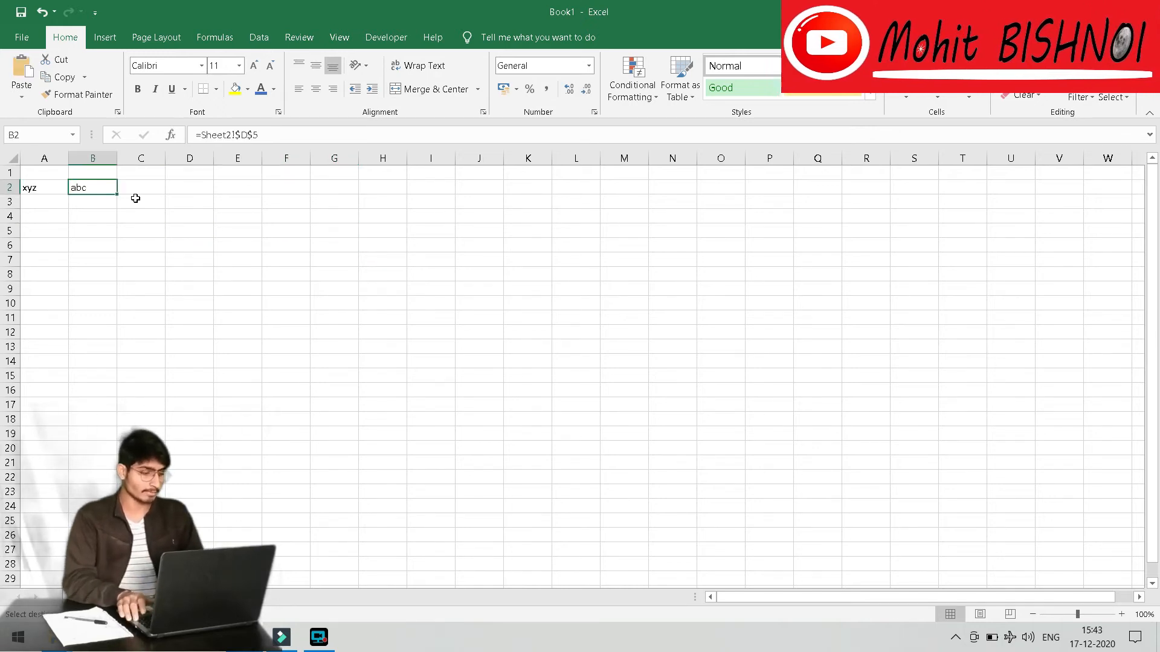
pyautogui.click(135, 198)
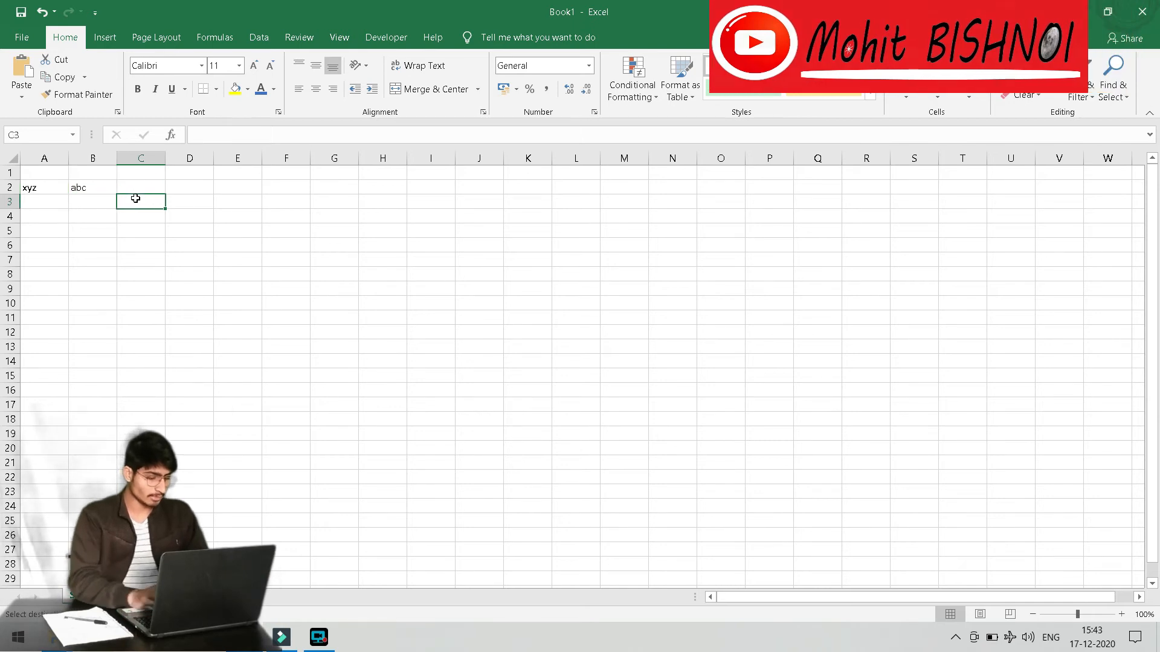
pyautogui.press('Left')
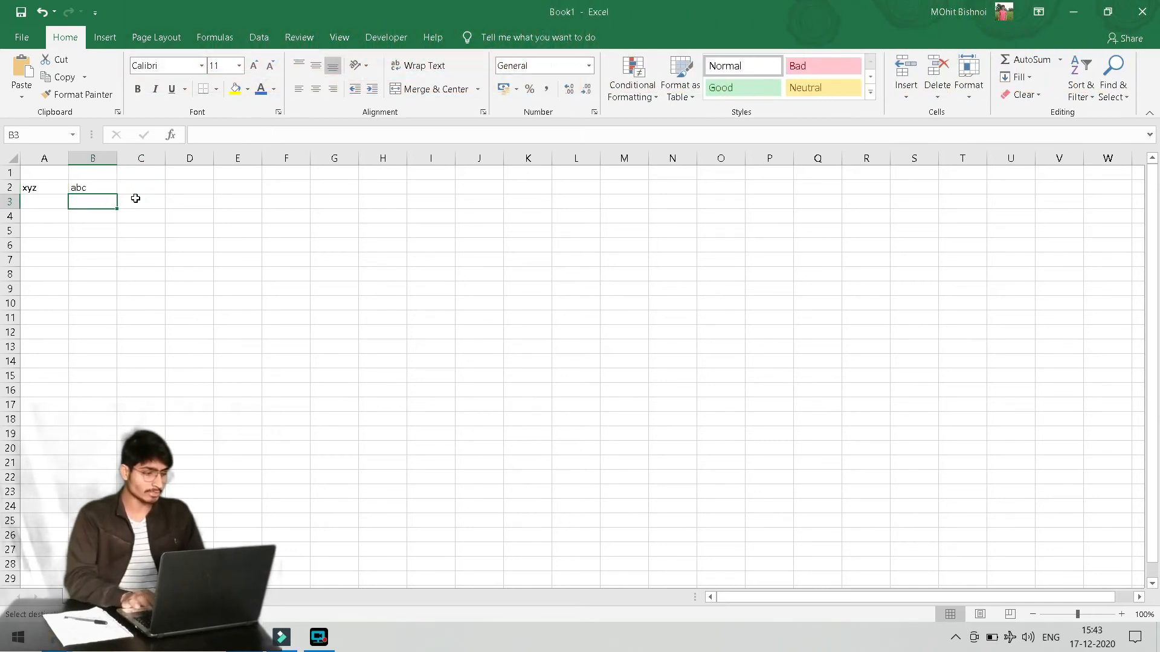
pyautogui.hotkey('ctrl', 'alt', 'v')
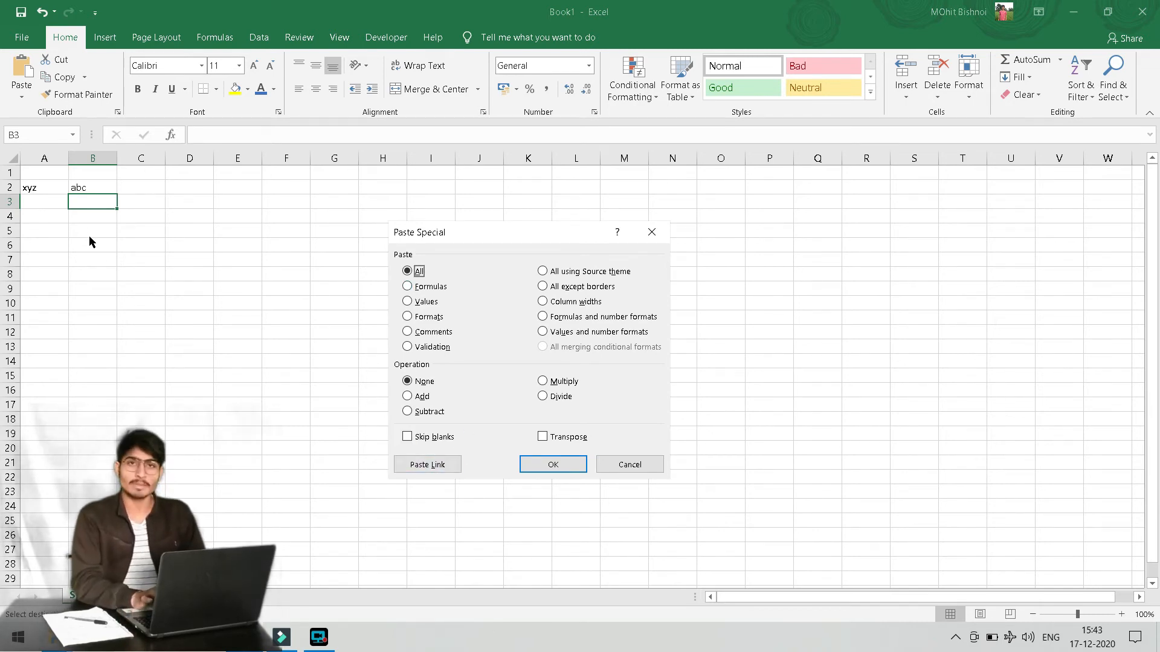
pyautogui.click(441, 466)
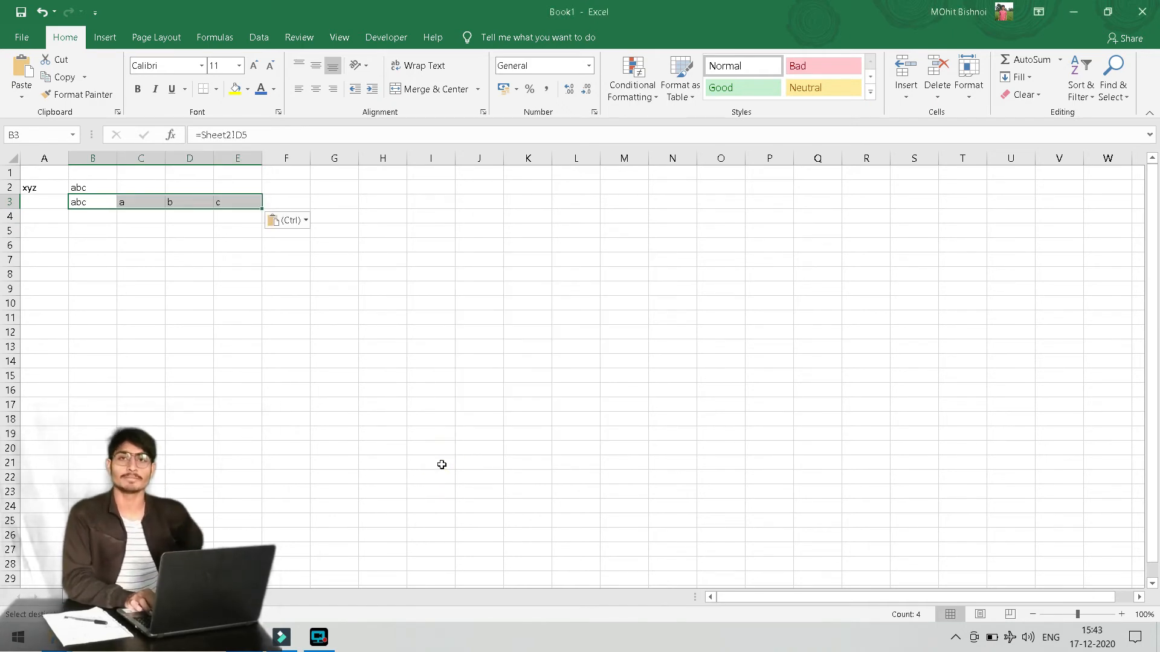
pyautogui.hotkey('shift', 'Left')
pyautogui.hotkey('shift', 'Left')
pyautogui.hotkey('shift', 'Left')
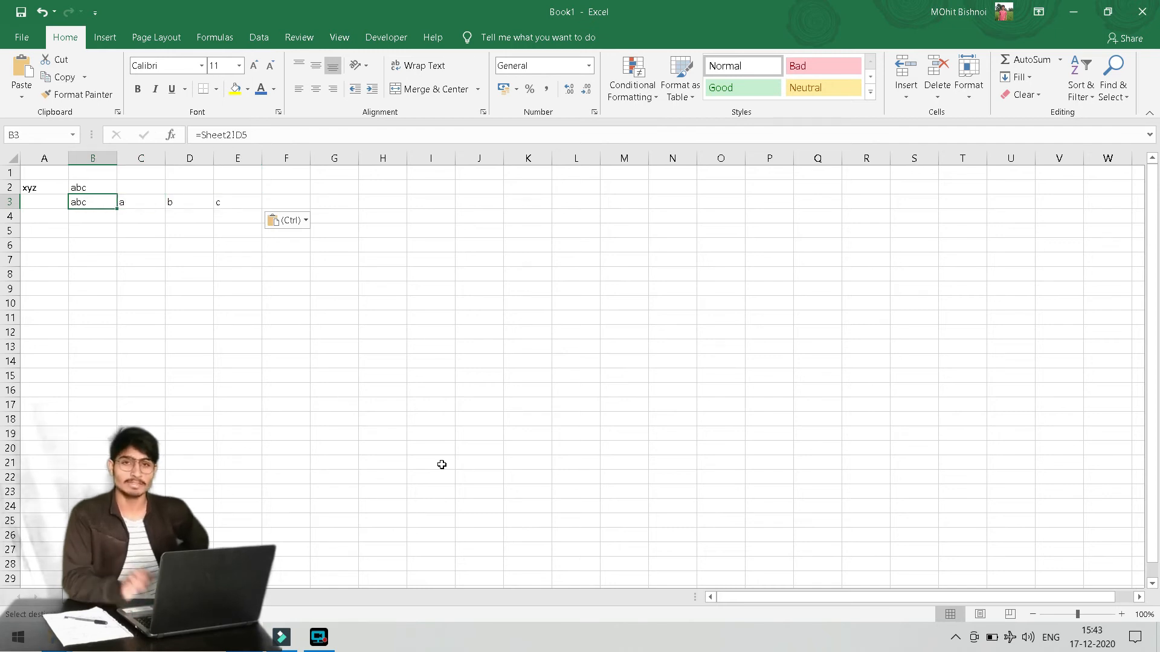
pyautogui.press('Right')
pyautogui.press('Right')
pyautogui.press('Right')
pyautogui.press('Left')
pyautogui.press('Left')
pyautogui.press('Left')
pyautogui.press('Right')
pyautogui.press('Right')
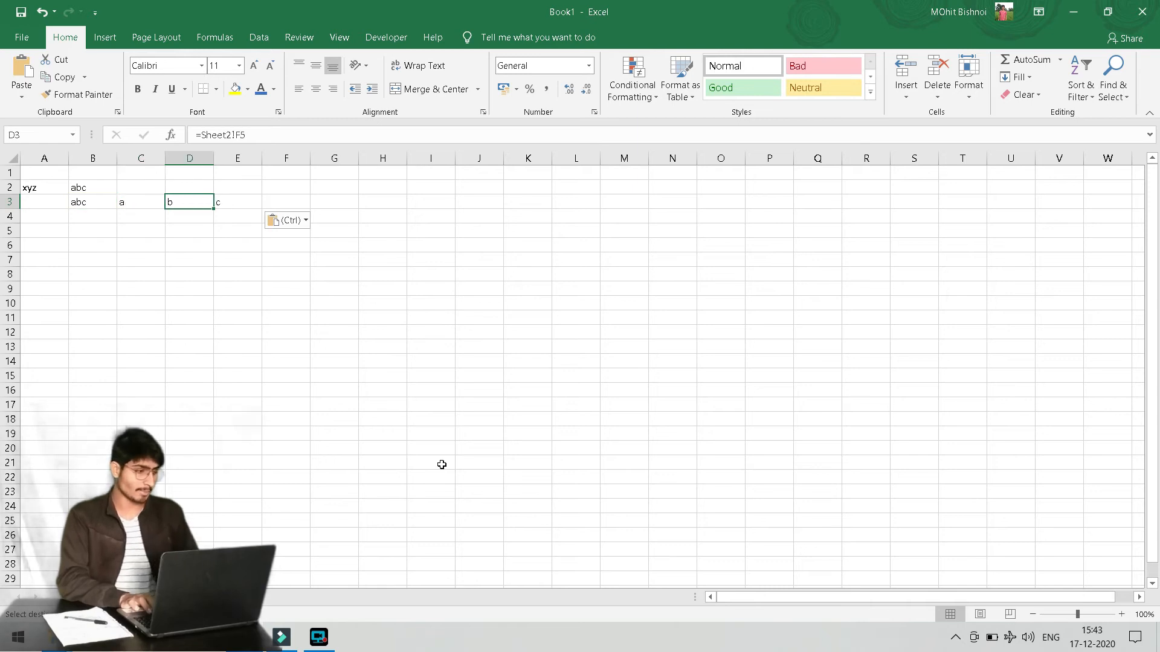
pyautogui.press('F2')
pyautogui.press('Escape')
pyautogui.press('F2')
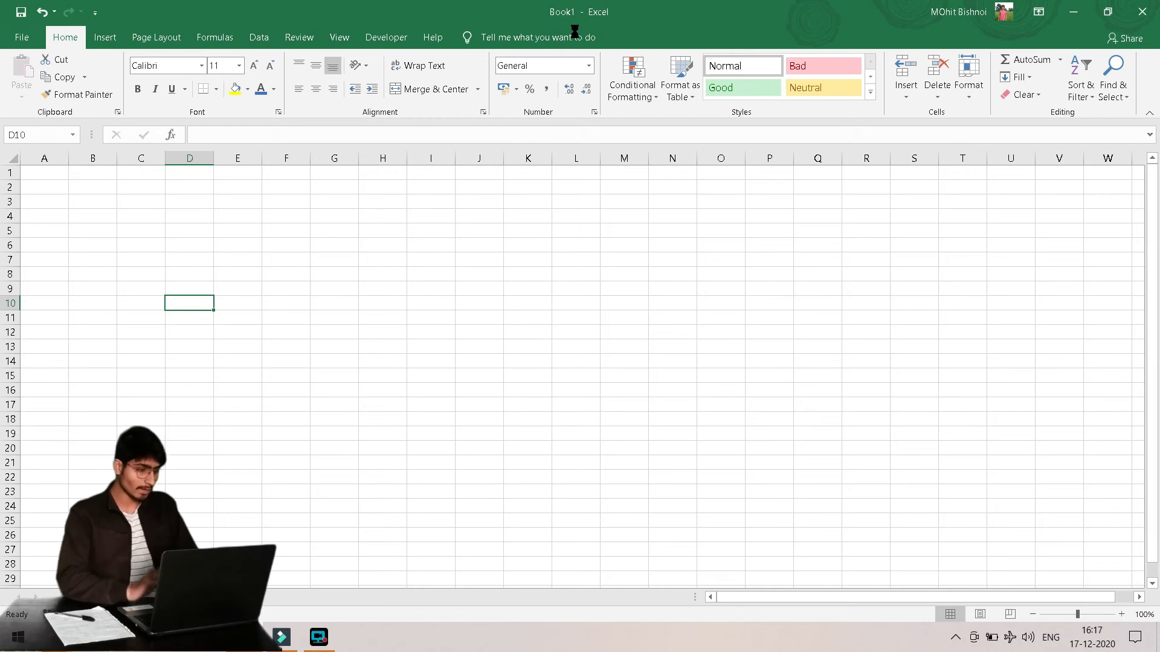
# Create the new blank workbook Book2 and flip between Book1 and Book2 with Alt+Tab
pyautogui.hotkey('ctrl', 'n')
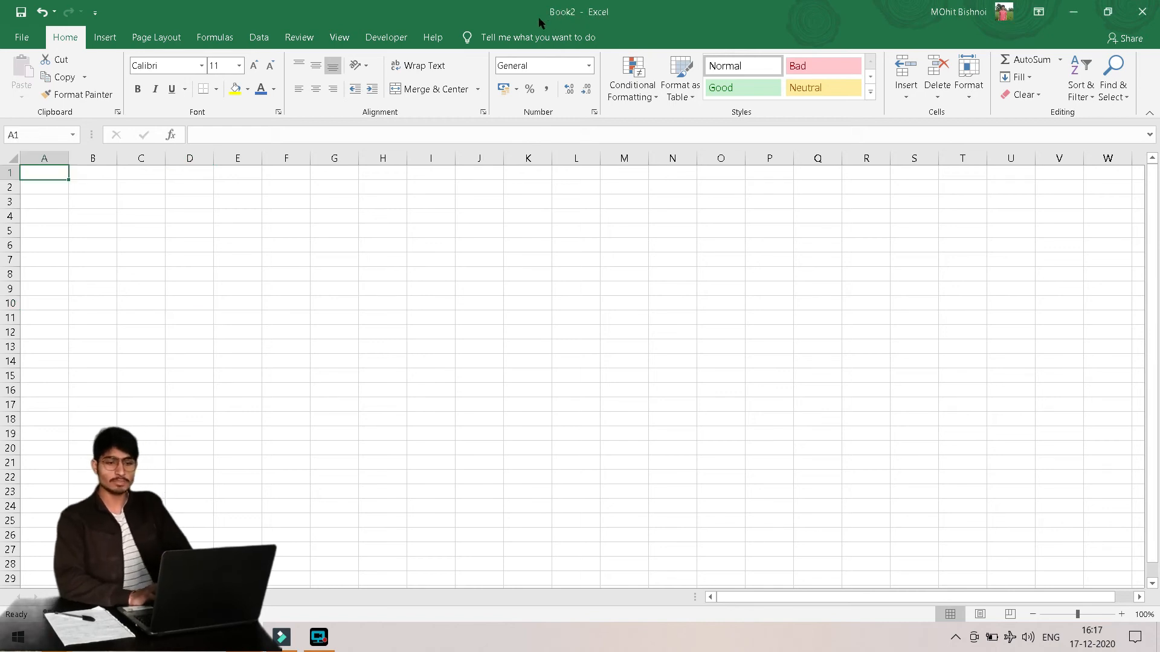
pyautogui.hotkey('alt', 'Tab')
pyautogui.hotkey('alt', 'shift', 'Tab')
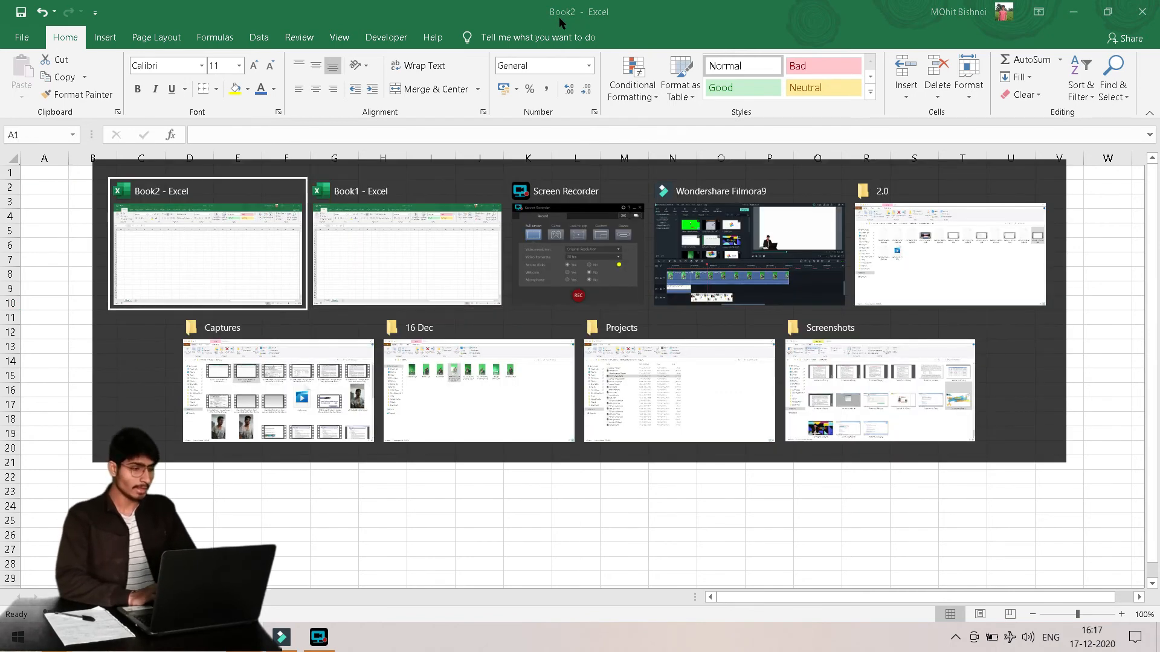
pyautogui.hotkey('alt', 'Tab')
pyautogui.hotkey('alt', 'shift', 'Tab')
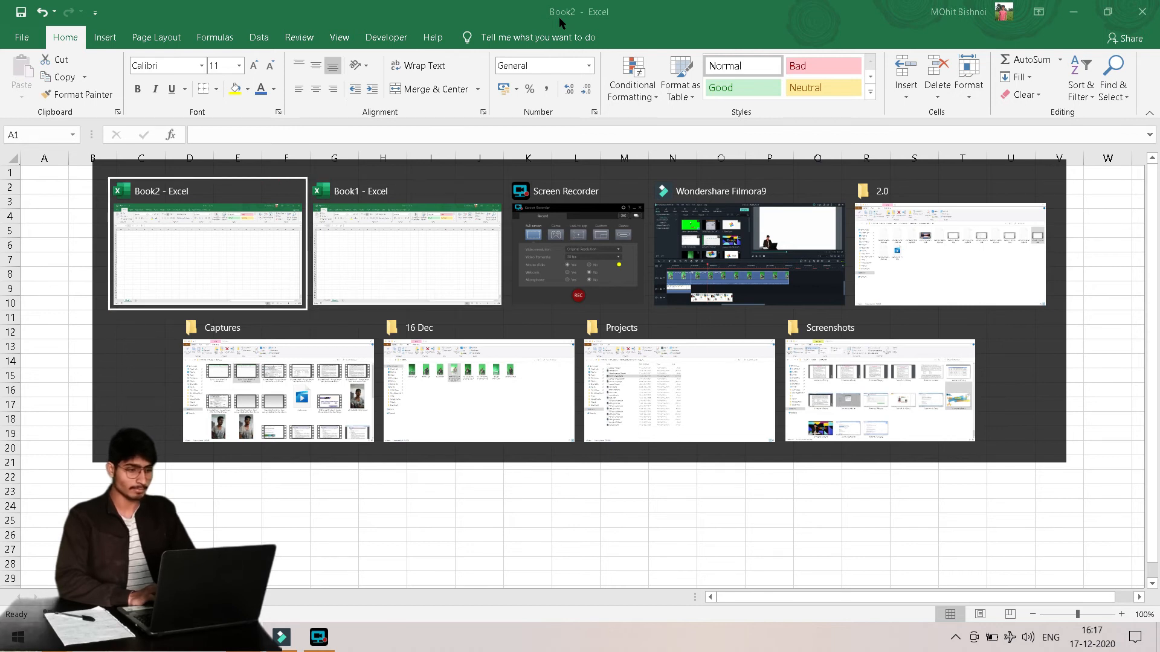
# Step through the open windows in the Alt+Tab switcher, settling on Book2
pyautogui.hotkey('alt', 'Tab')
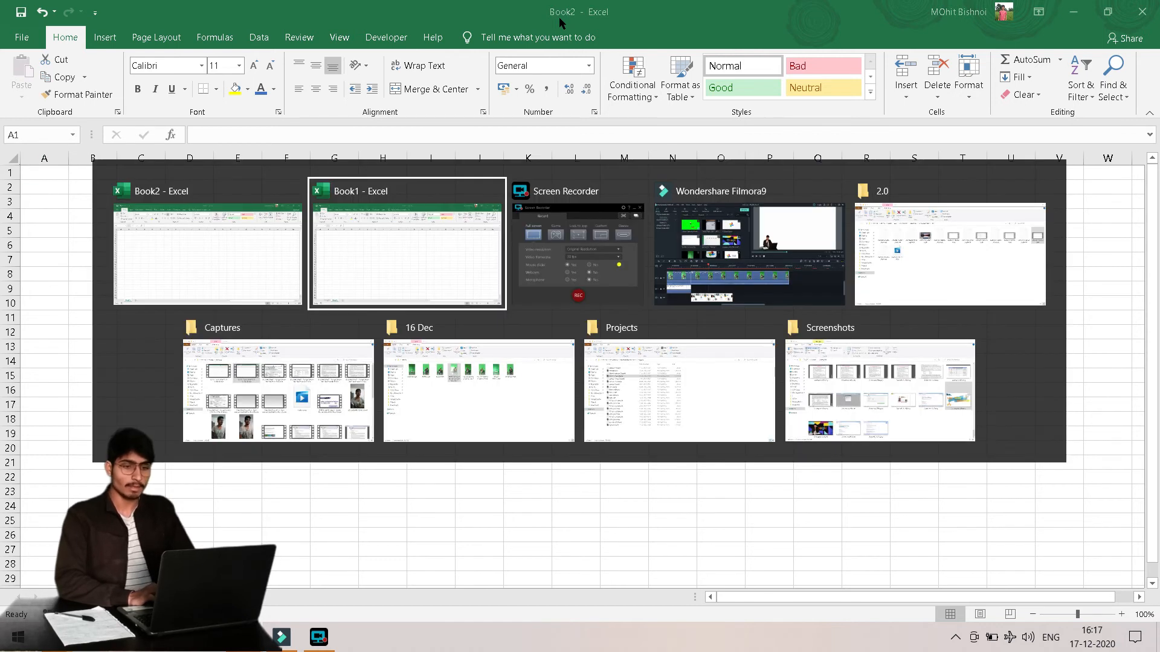
pyautogui.press('Down')
pyautogui.press('Left')
pyautogui.press('Up')
pyautogui.press('Left')
pyautogui.press('Right')
pyautogui.press('Right')
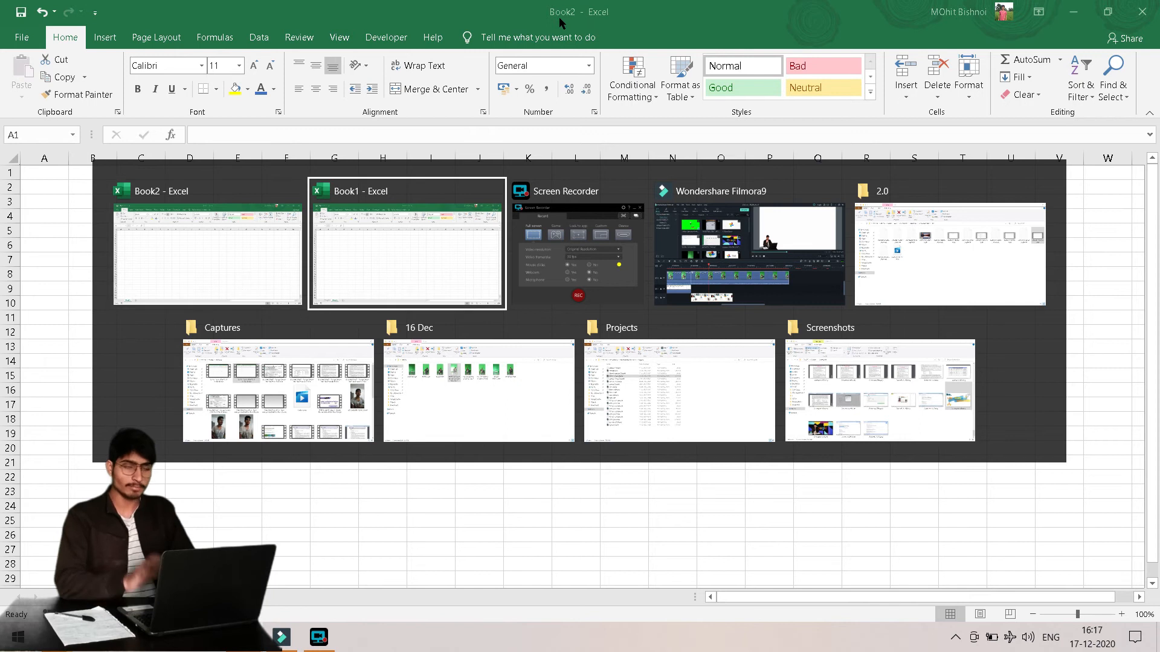
pyautogui.press('Left')
pyautogui.press('Right')
pyautogui.press('Left')
pyautogui.press('Right')
pyautogui.press('Left')
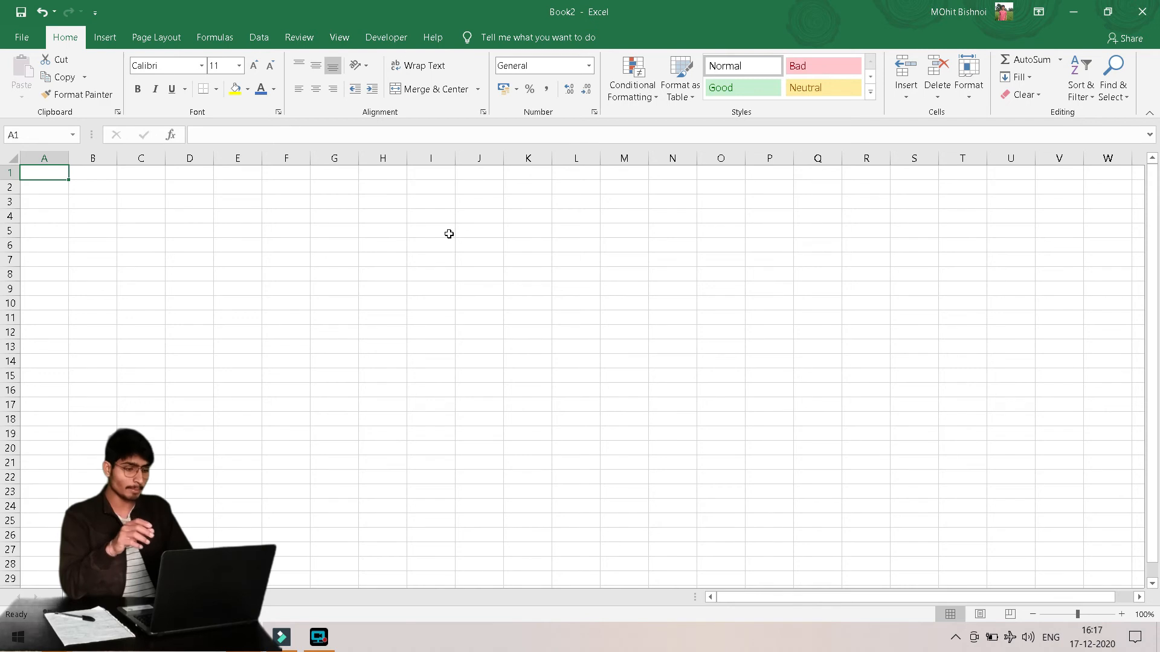
pyautogui.hotkey('alt', 'Tab')
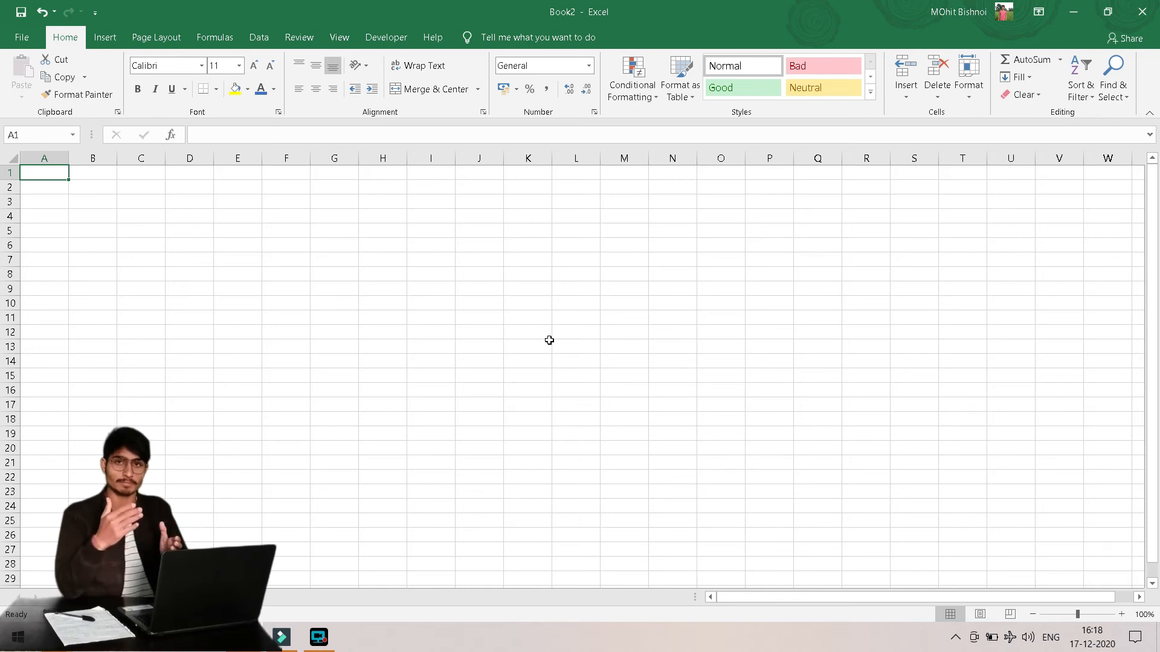
pyautogui.hotkey('alt', 'Tab')
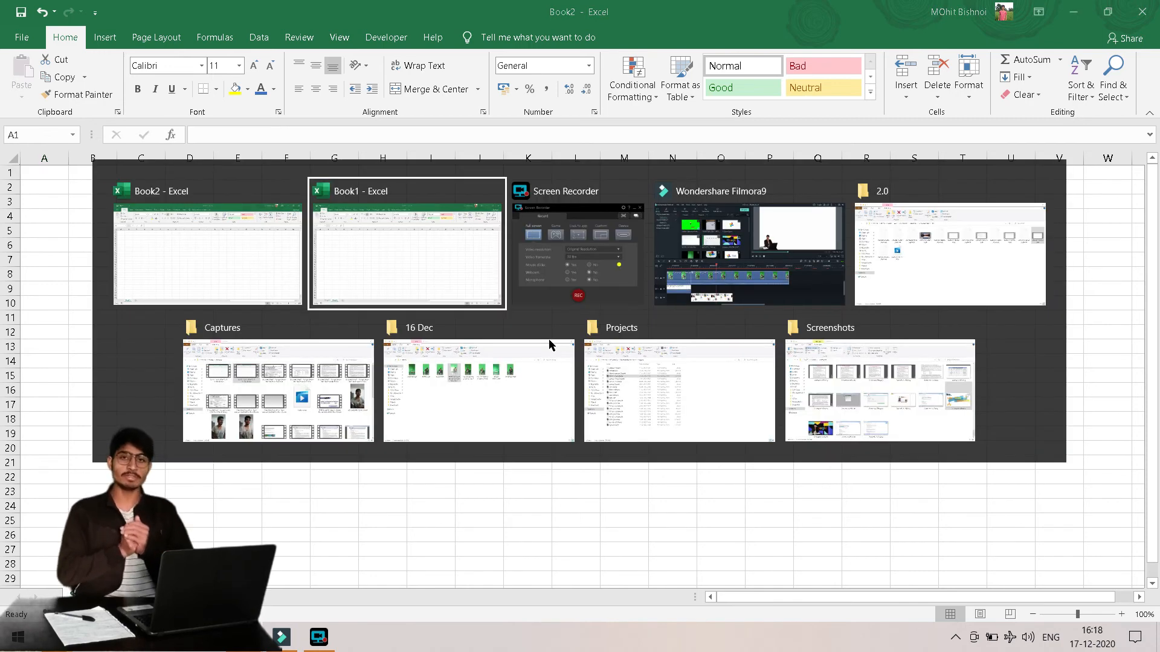
pyautogui.hotkey('alt', 'shift', 'Tab')
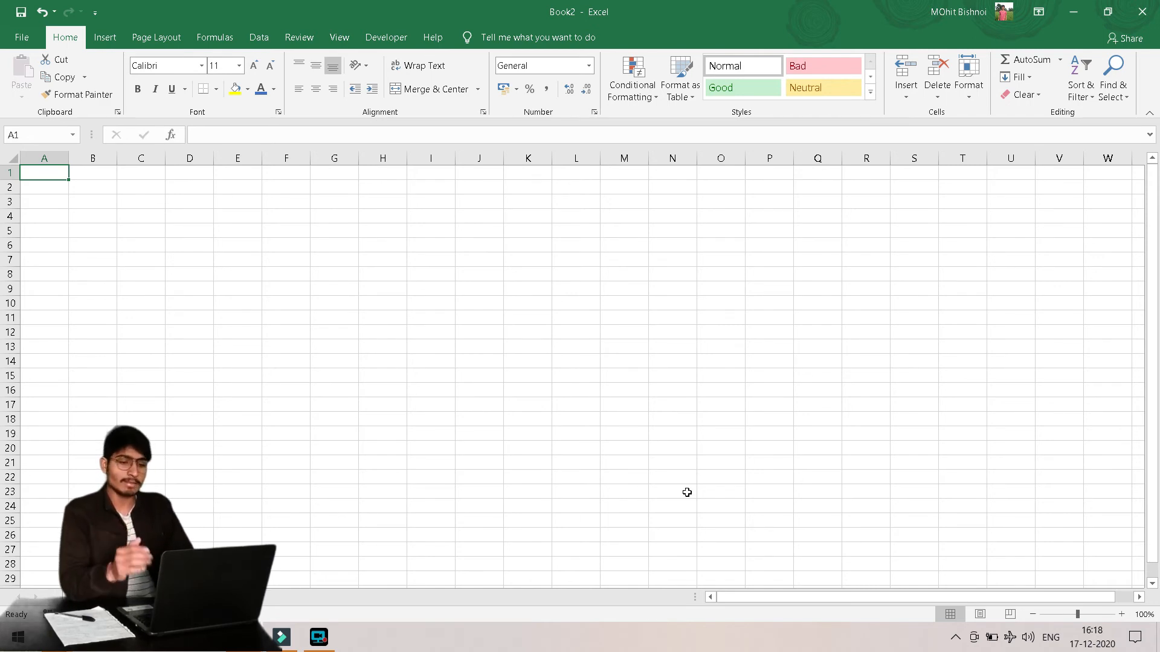
pyautogui.hotkey('ctrl', 'Tab')
pyautogui.hotkey('ctrl', 'Tab')
pyautogui.hotkey('ctrl', 'Tab')
pyautogui.hotkey('ctrl', 'Tab')
pyautogui.hotkey('ctrl', 'Tab')
pyautogui.hotkey('ctrl', 'Tab')
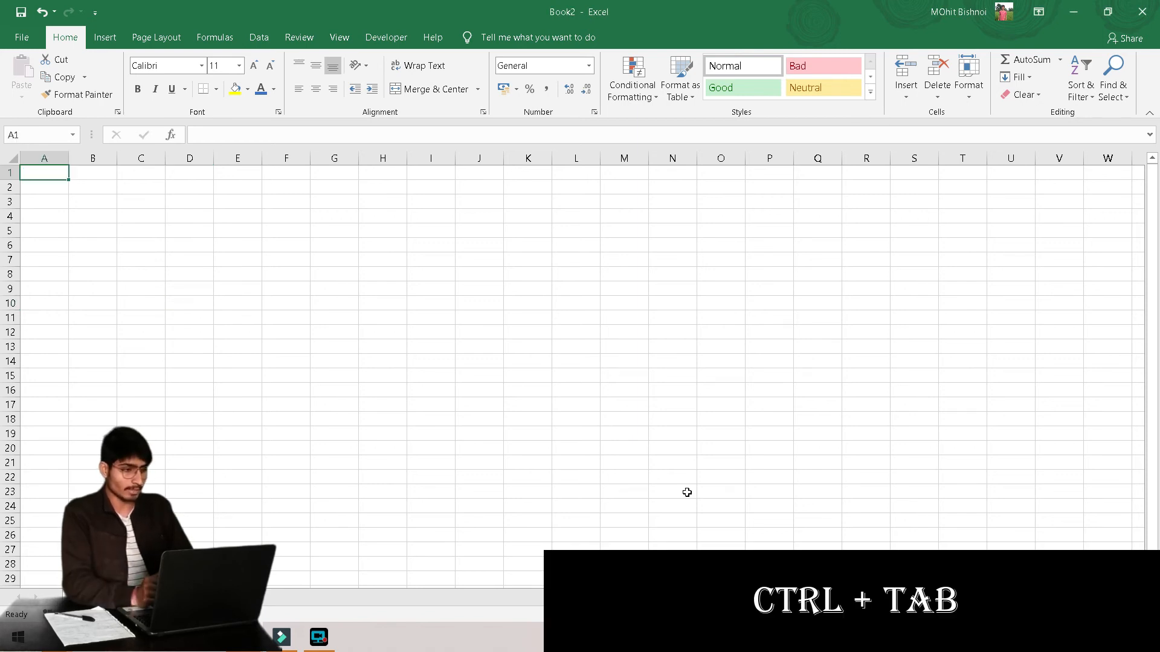
# Cycle through the open workbooks with Ctrl+Tab until Book1 is in front
pyautogui.hotkey('ctrl', 'Tab')
pyautogui.hotkey('ctrl', 'Tab')
pyautogui.hotkey('ctrl', 'Tab')
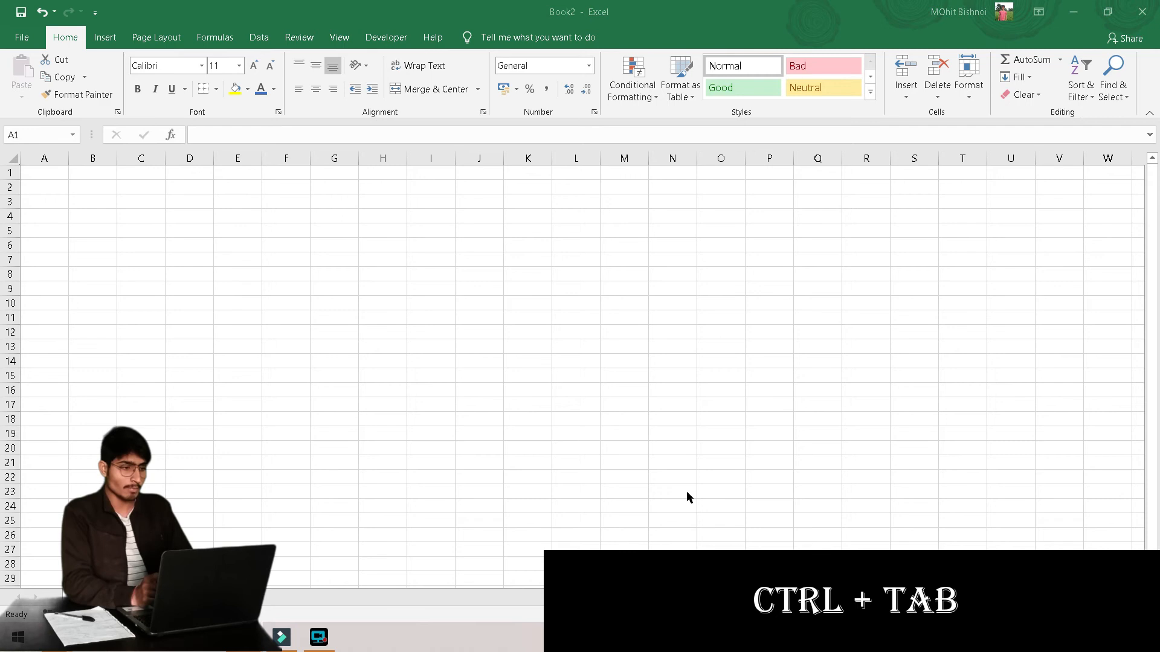
pyautogui.hotkey('ctrl', 'Tab')
pyautogui.hotkey('ctrl', 'Tab')
pyautogui.hotkey('ctrl', 'Tab')
pyautogui.hotkey('ctrl', 'Tab')
pyautogui.hotkey('ctrl', 'Tab')
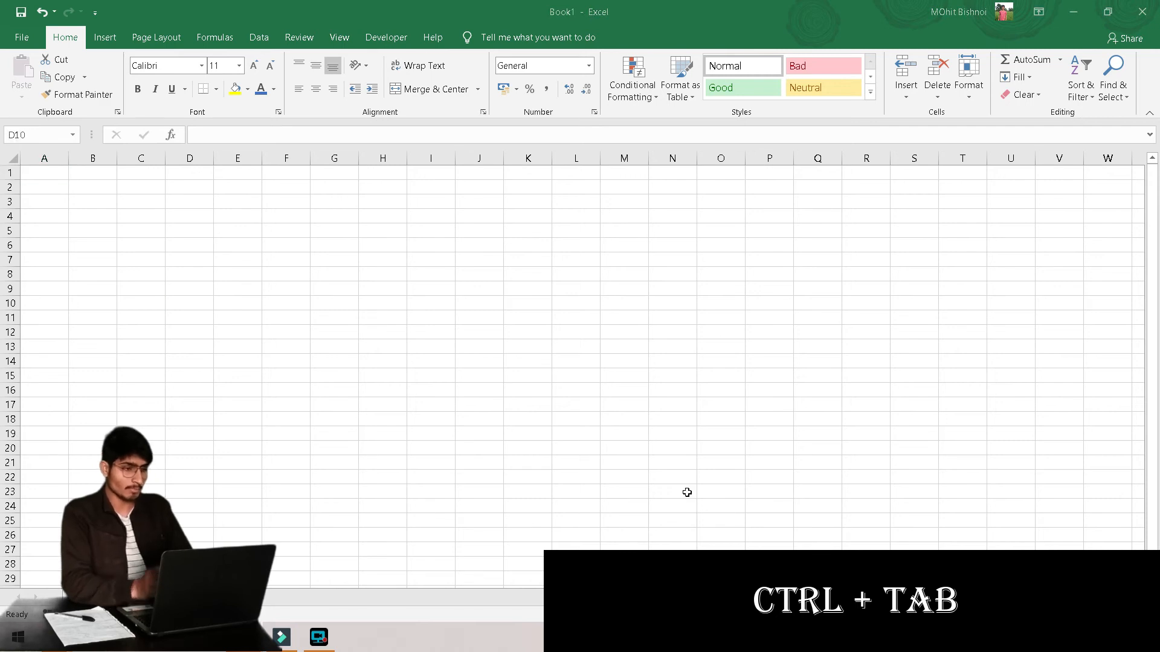
pyautogui.hotkey('ctrl', 'Tab')
pyautogui.hotkey('ctrl', 'Tab')
pyautogui.hotkey('ctrl', 'Tab')
pyautogui.hotkey('ctrl', 'Tab')
pyautogui.hotkey('ctrl', 'Tab')
pyautogui.hotkey('ctrl', 'Tab')
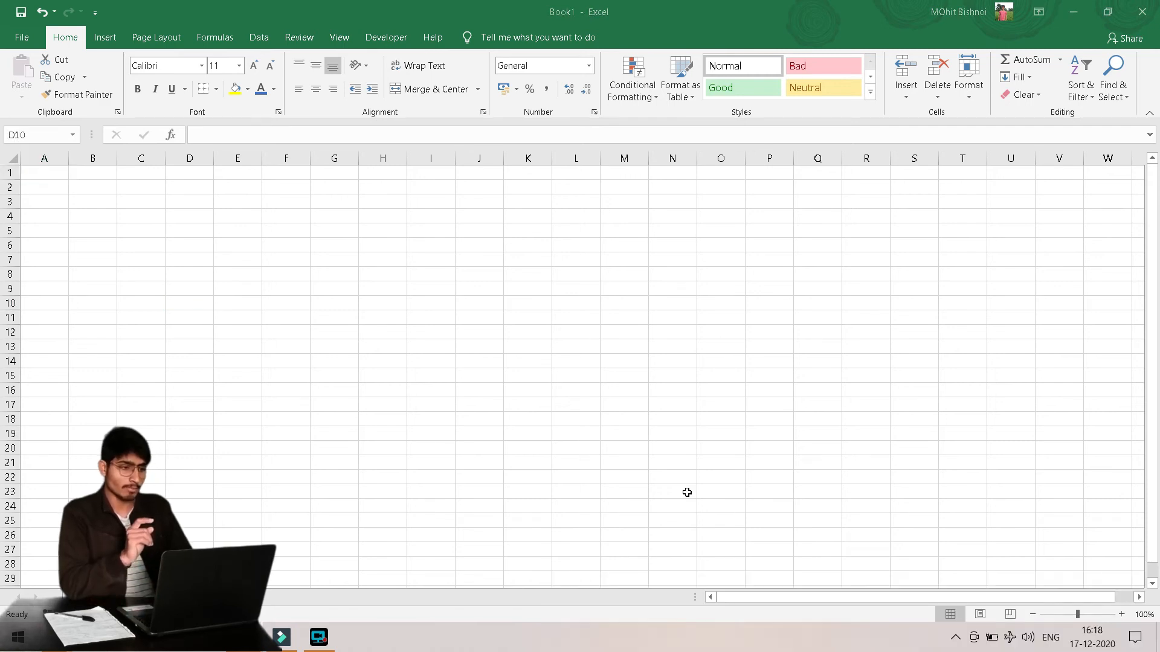
pyautogui.hotkey('ctrl', 'Tab')
pyautogui.hotkey('ctrl', 'Tab')
pyautogui.hotkey('ctrl', 'Tab')
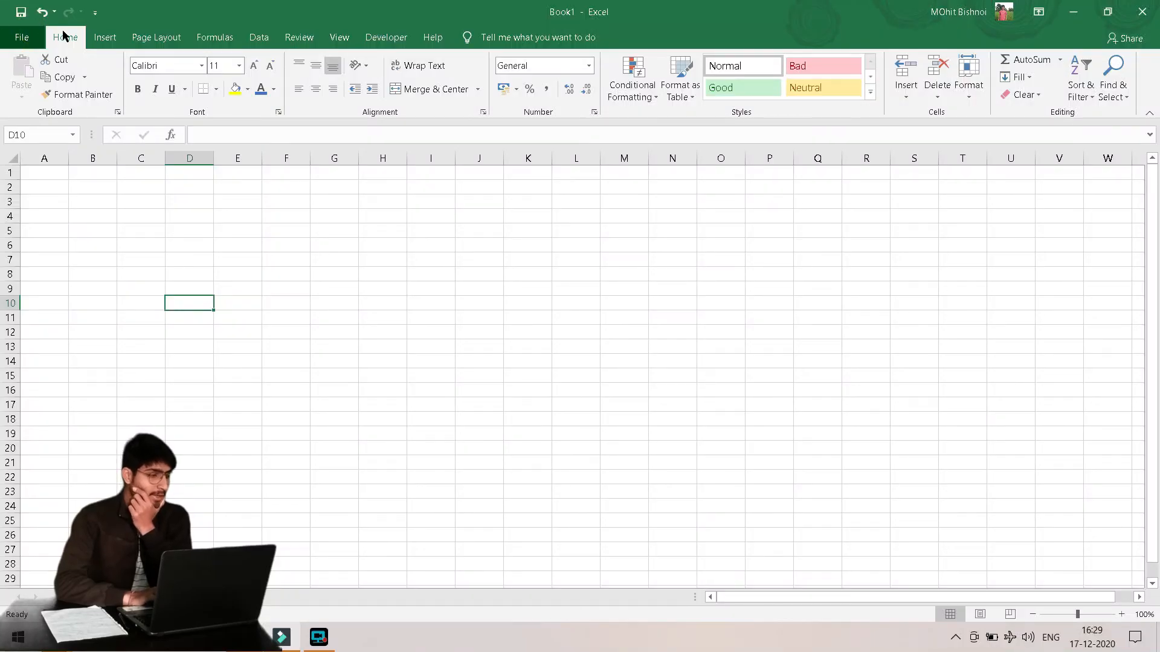
# Bring up the Save page of Excel Options
pyautogui.click(21, 37)
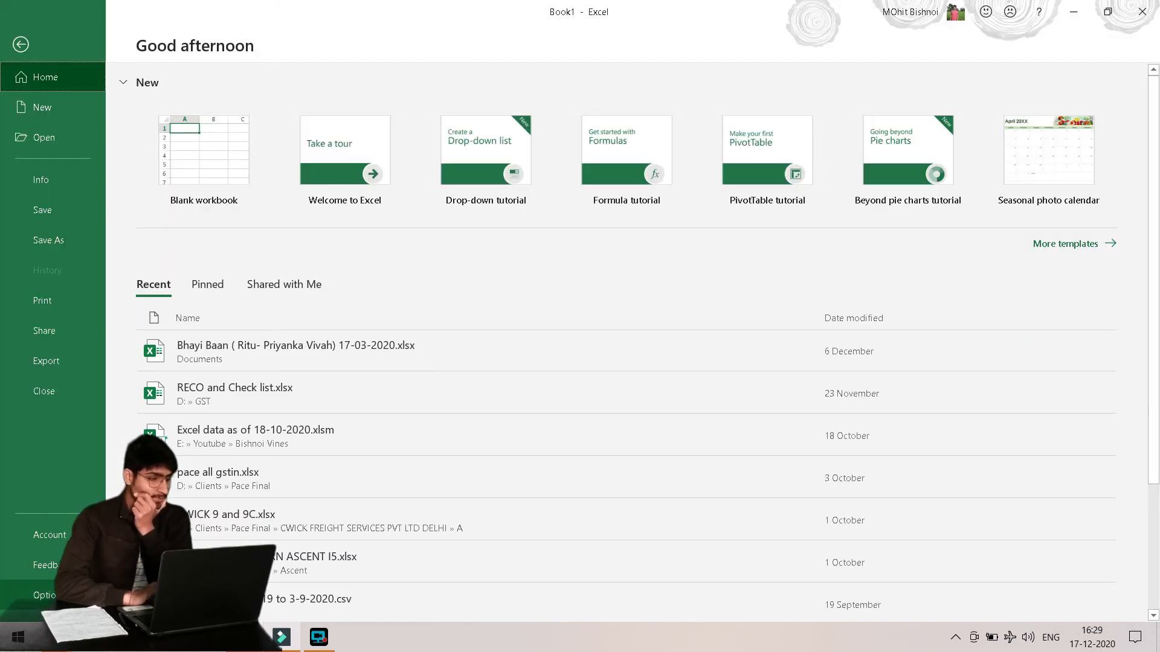
pyautogui.press('Escape')
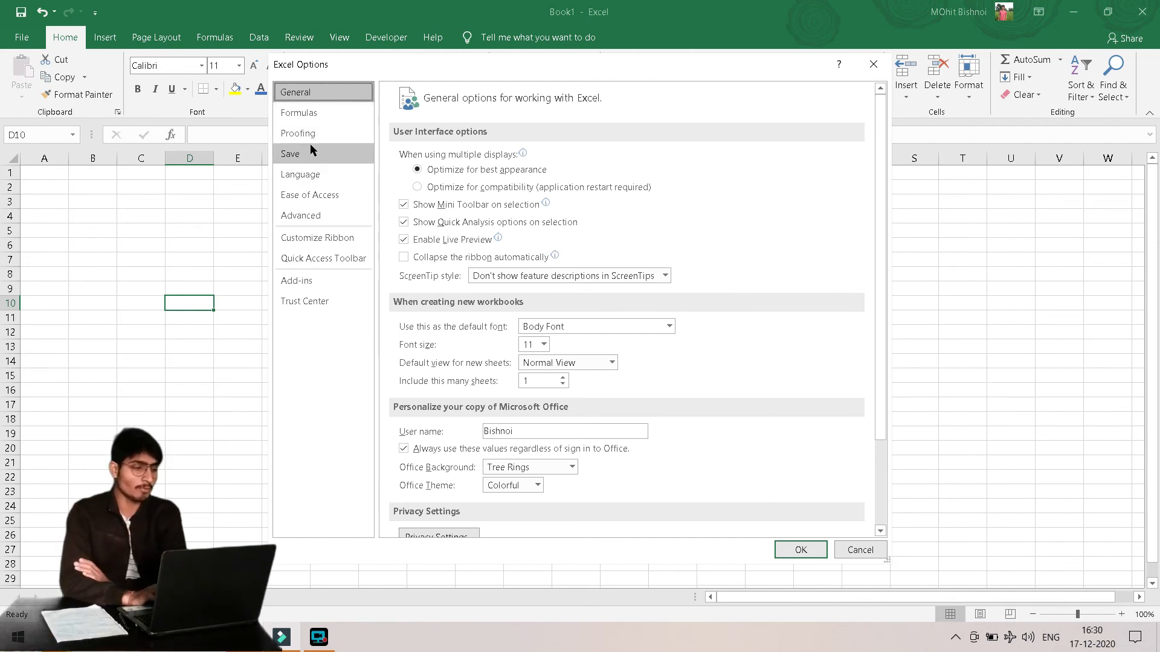
pyautogui.click(323, 157)
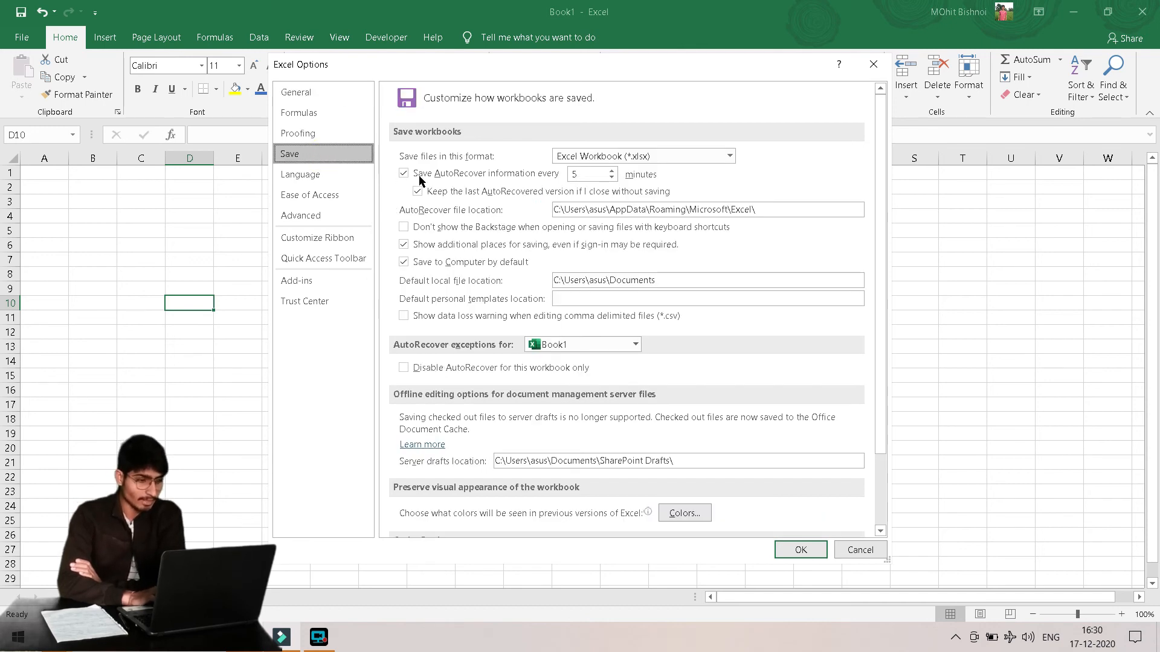
# Set AutoRecover to every 4 minutes, keeping the last autorecovered version option on
pyautogui.click(612, 178)
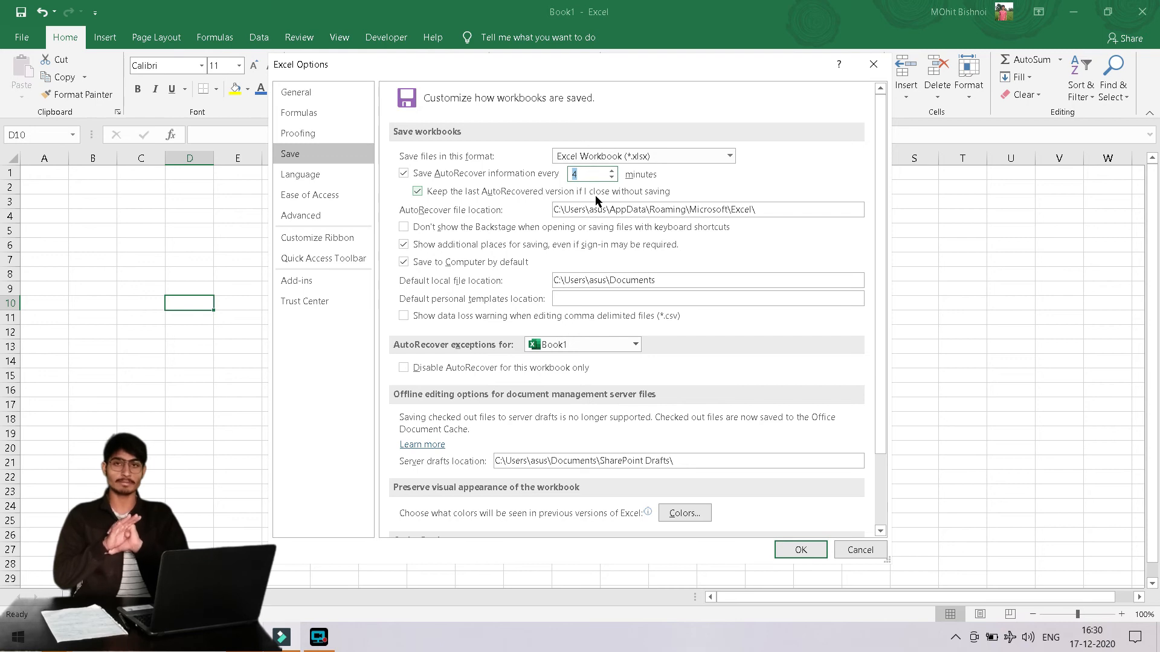
pyautogui.click(403, 174)
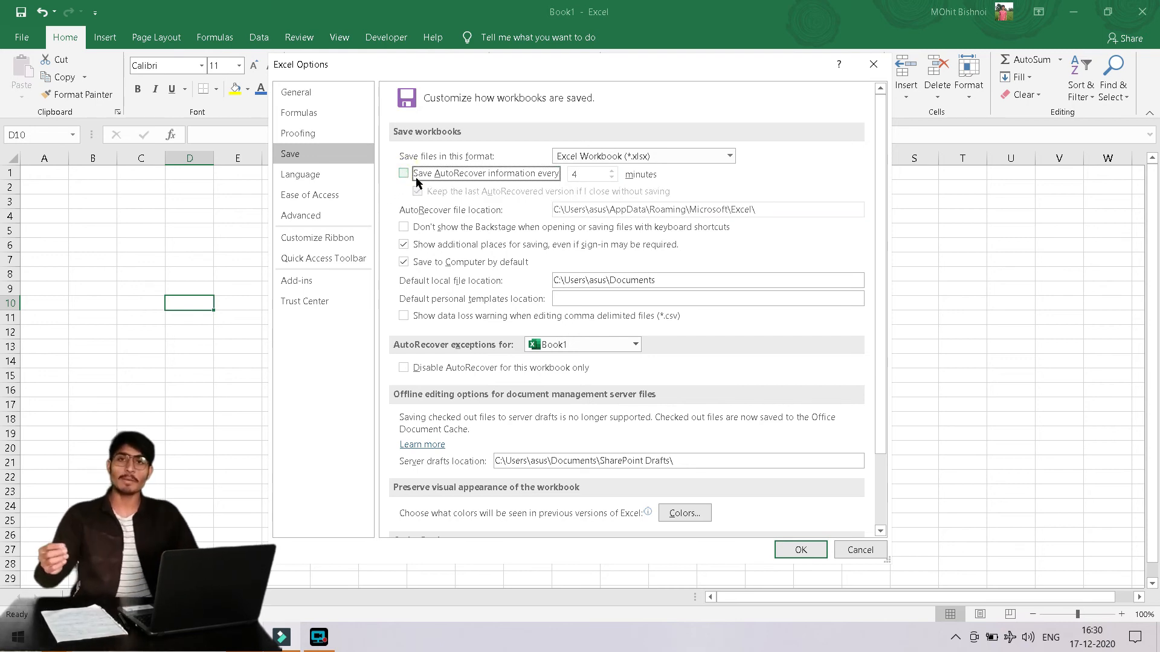
pyautogui.click(403, 175)
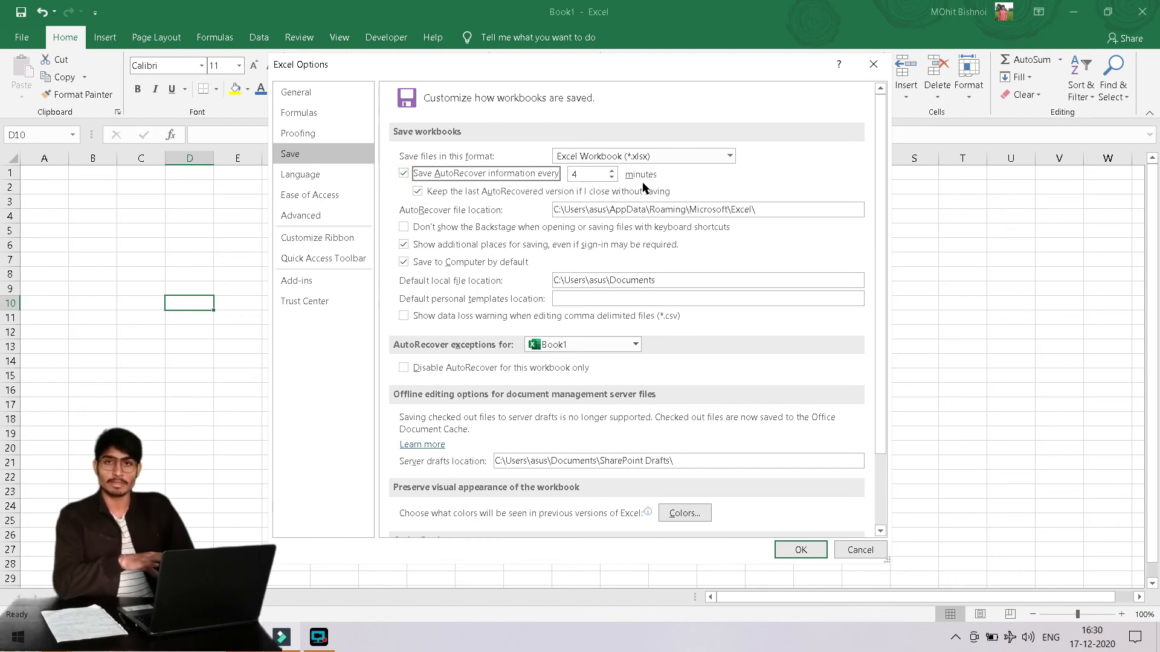
pyautogui.click(421, 191)
pyautogui.click(417, 191)
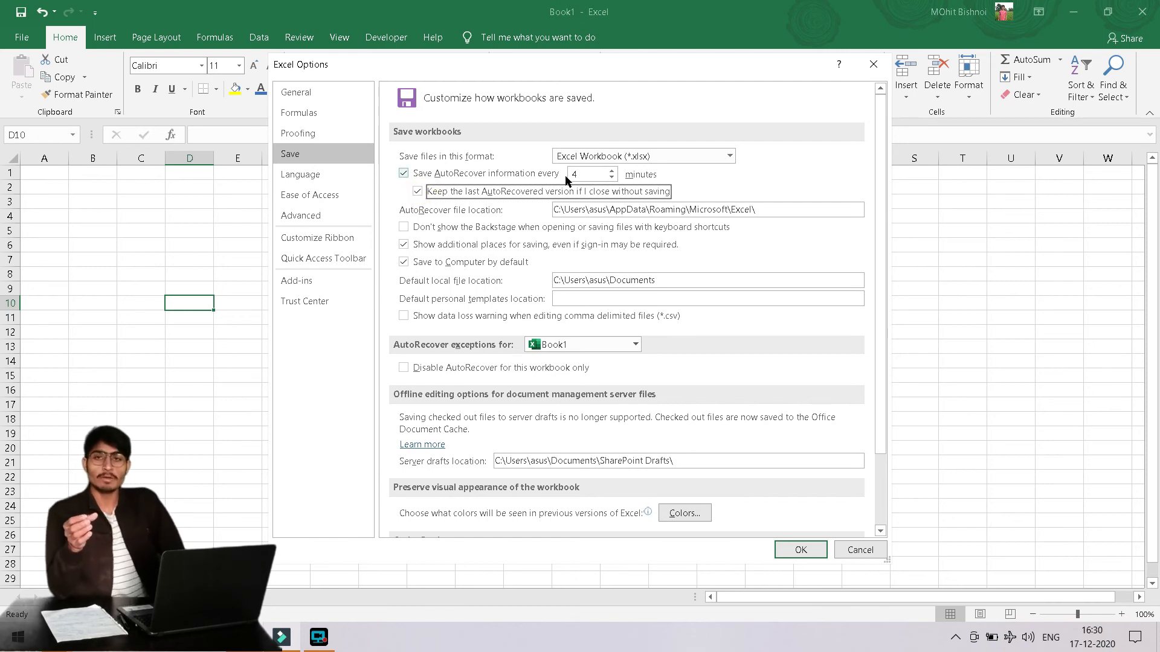